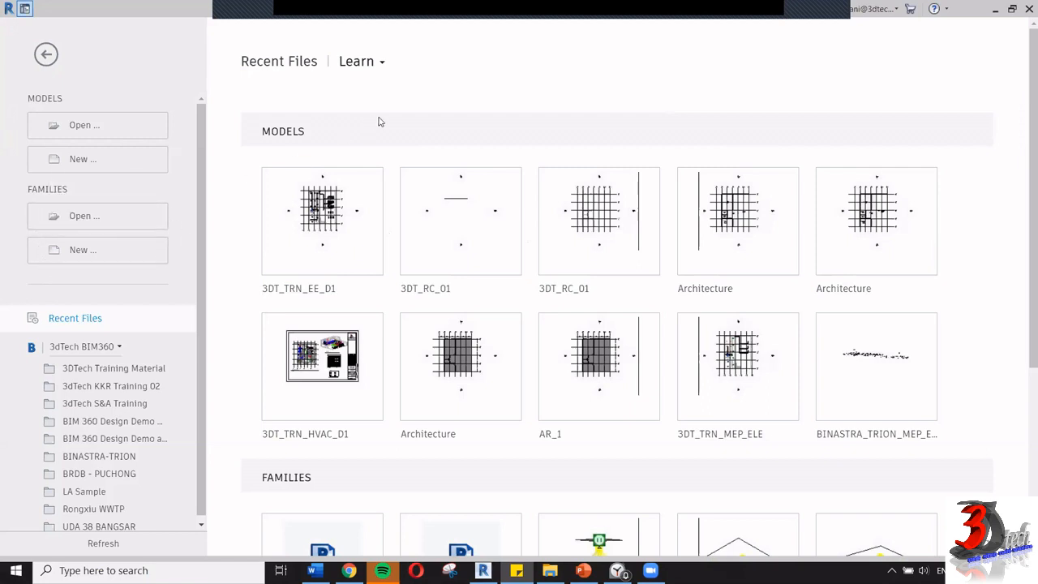
Create a new project from the Mechanical-Default_Metric.rte template in the Malaysia template folder
{"action": "left_click", "coordinate": [123, 162]}
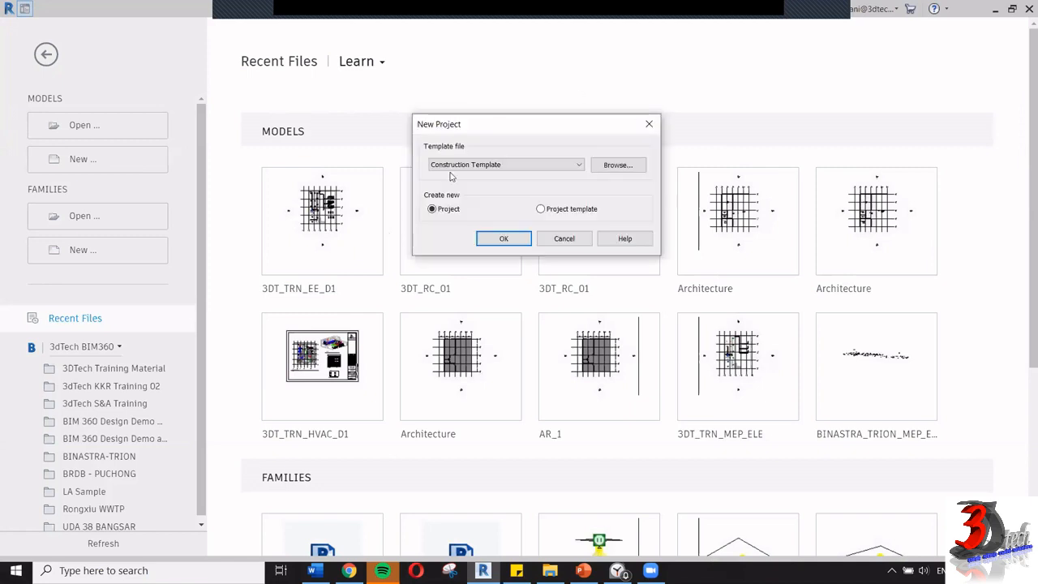
{"action": "left_click", "coordinate": [621, 165]}
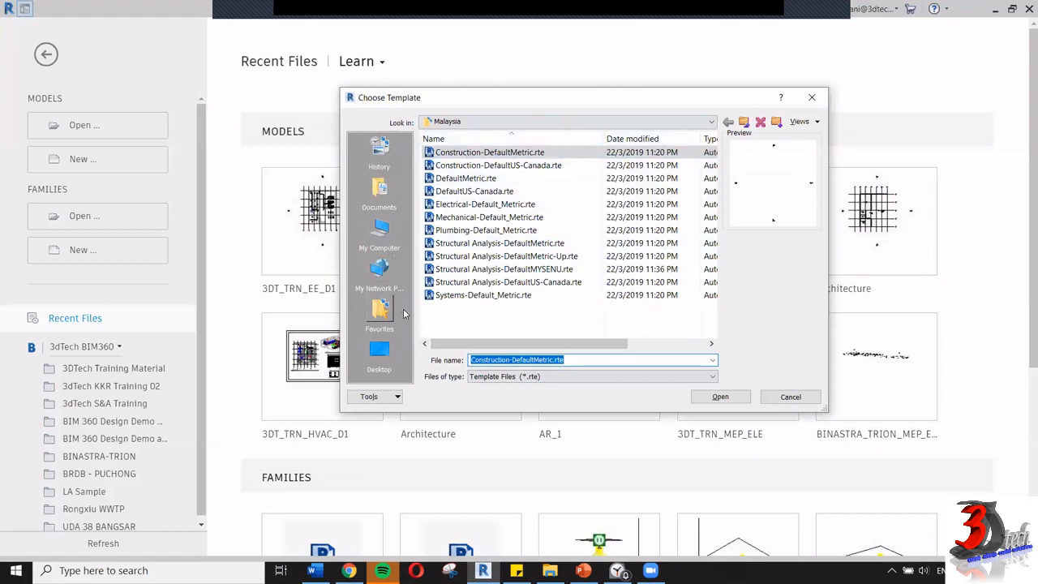
{"action": "left_click", "coordinate": [548, 220]}
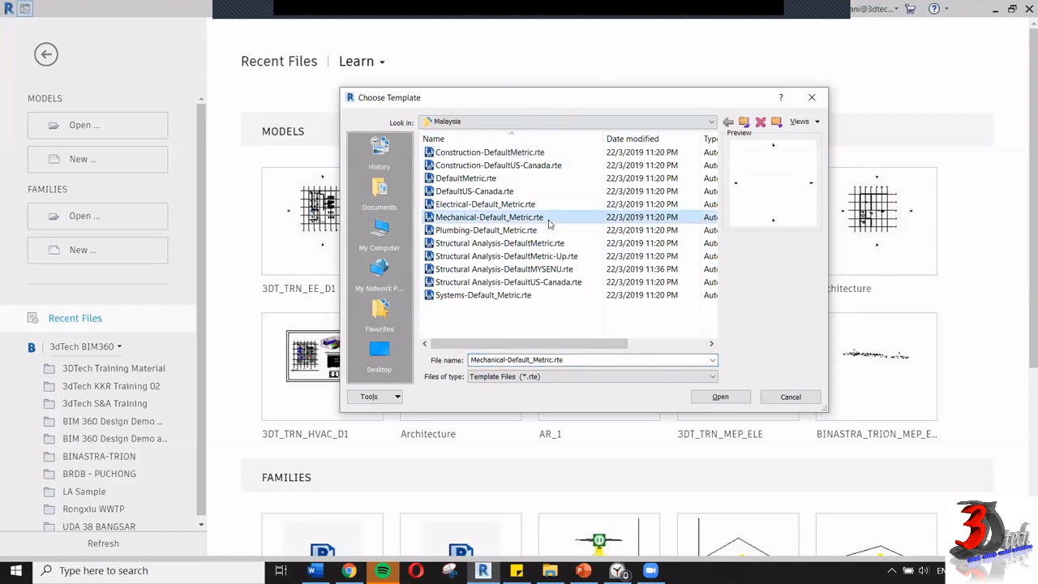
{"action": "left_click", "coordinate": [714, 399]}
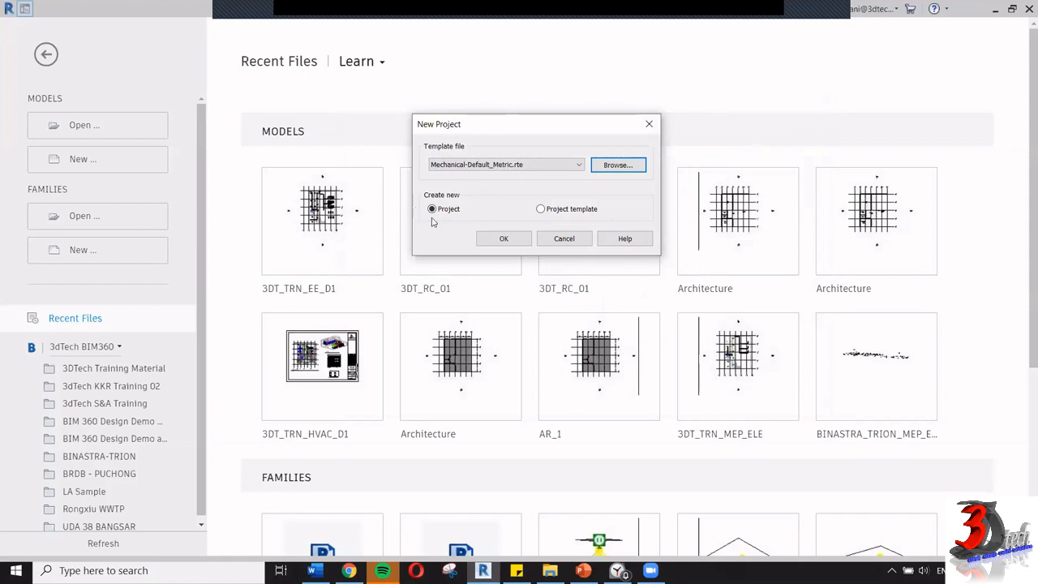
{"action": "left_click", "coordinate": [514, 242]}
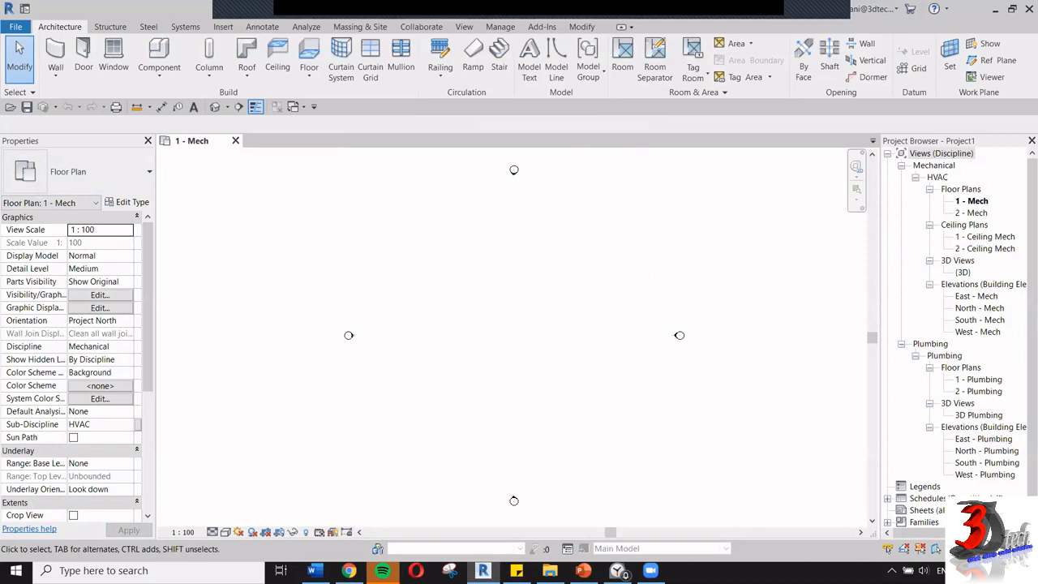
{"action": "key", "text": "alt+Tab"}
{"action": "left_click", "coordinate": [21, 30]}
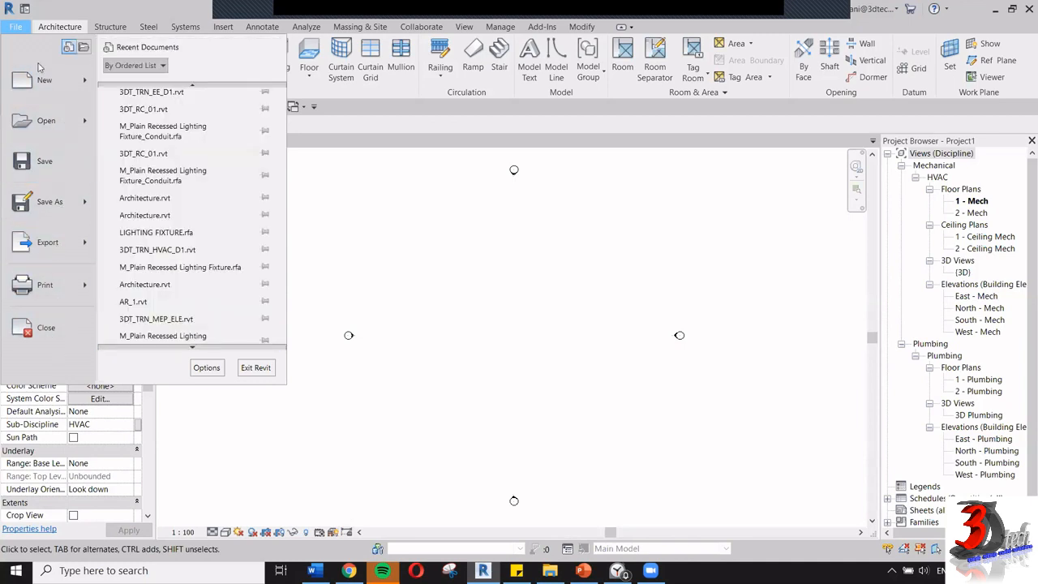
{"action": "left_click", "coordinate": [18, 28]}
{"action": "left_click", "coordinate": [17, 29]}
{"action": "left_click", "coordinate": [85, 25]}
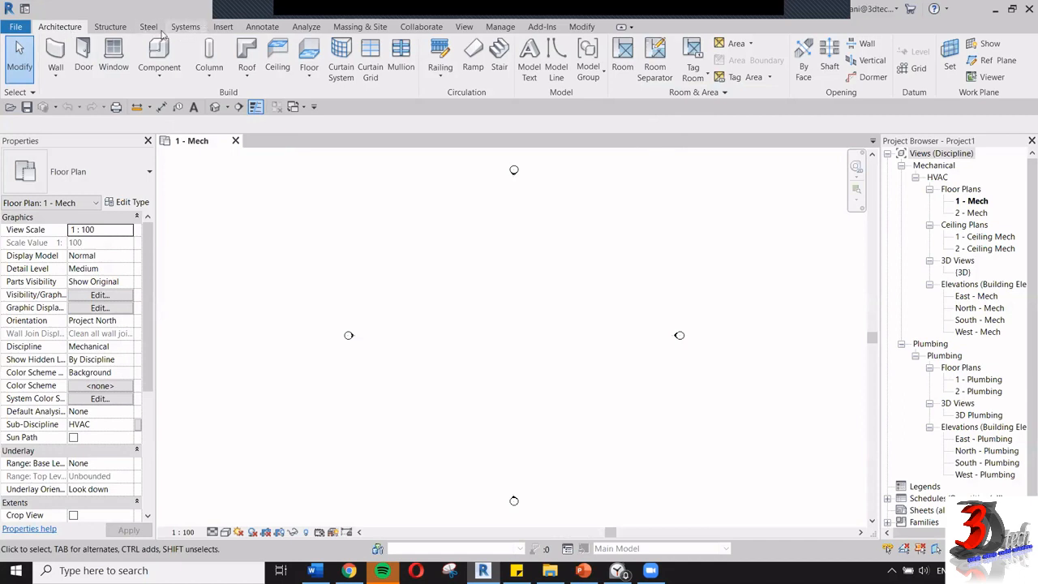
{"action": "left_click", "coordinate": [186, 26]}
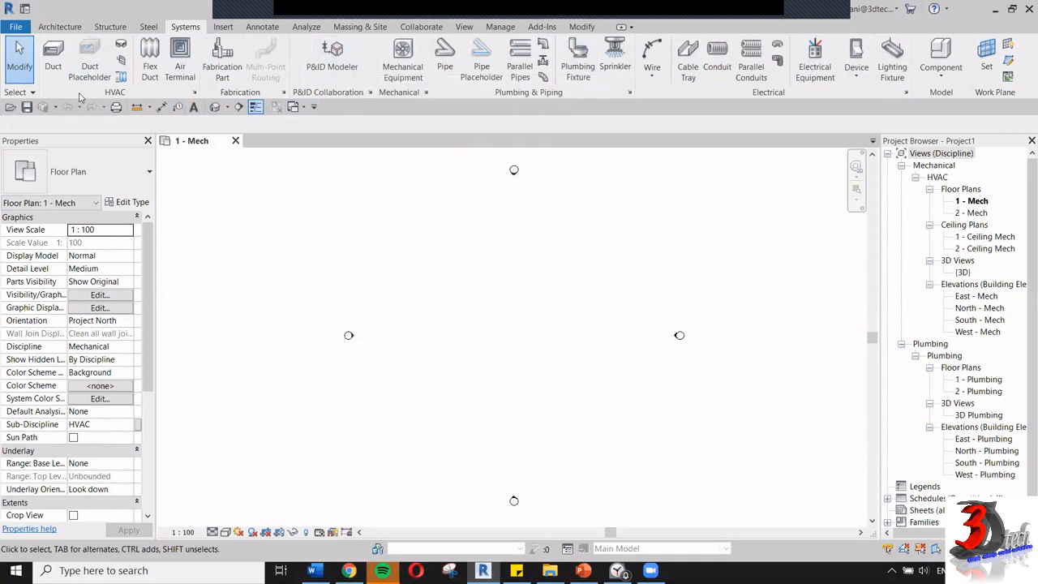
Show the Quick Access Toolbar above the ribbon and return it to below the ribbon
{"action": "left_click", "coordinate": [314, 107]}
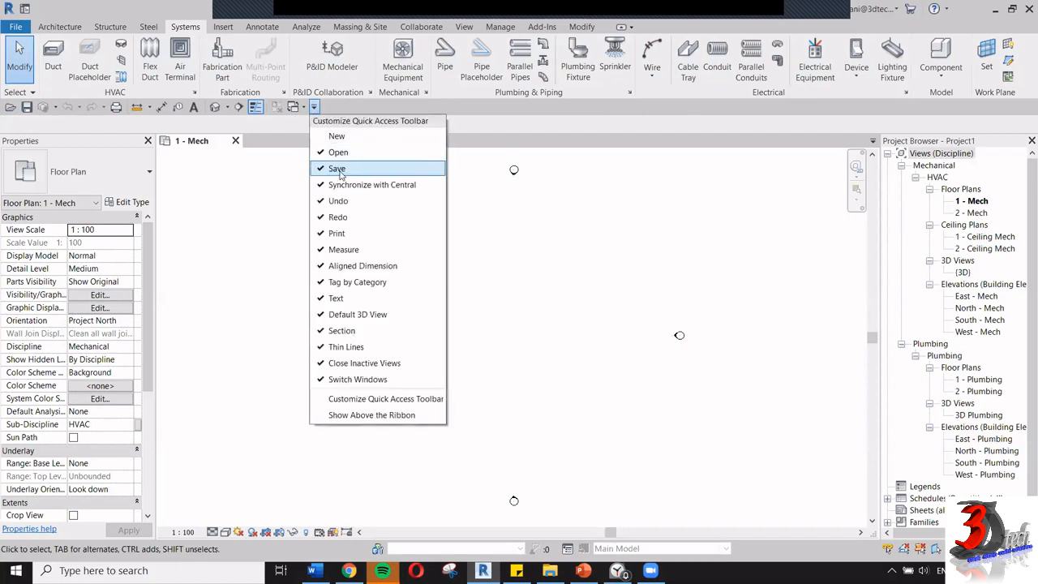
{"action": "left_click", "coordinate": [359, 415]}
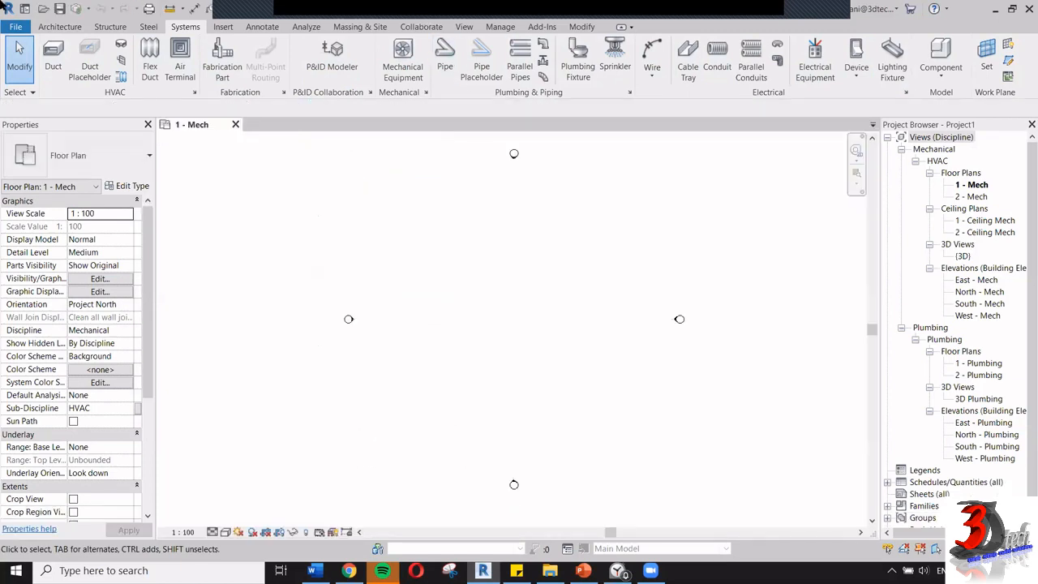
{"action": "right_click", "coordinate": [349, 10]}
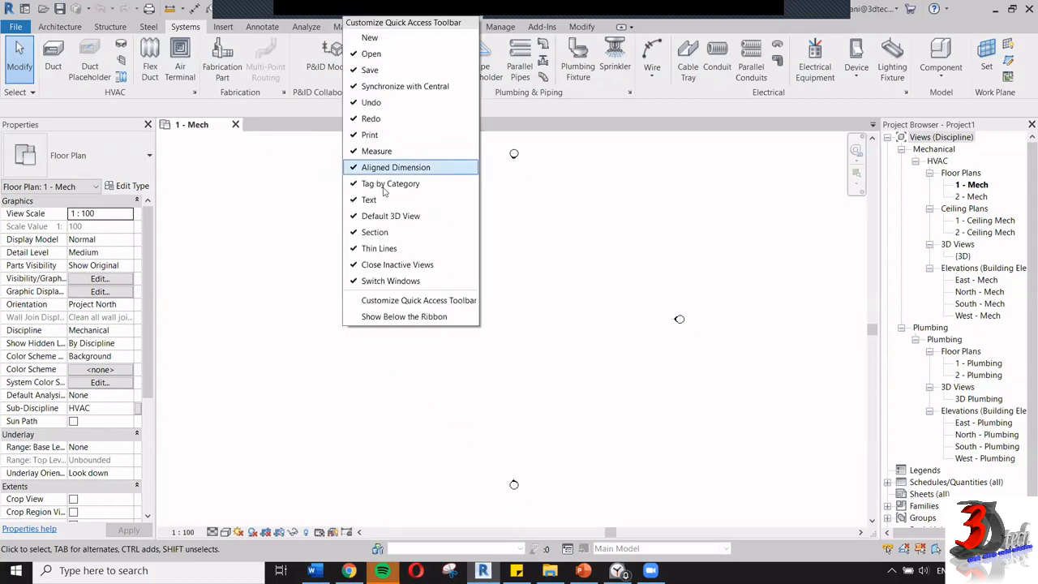
{"action": "left_click", "coordinate": [397, 316]}
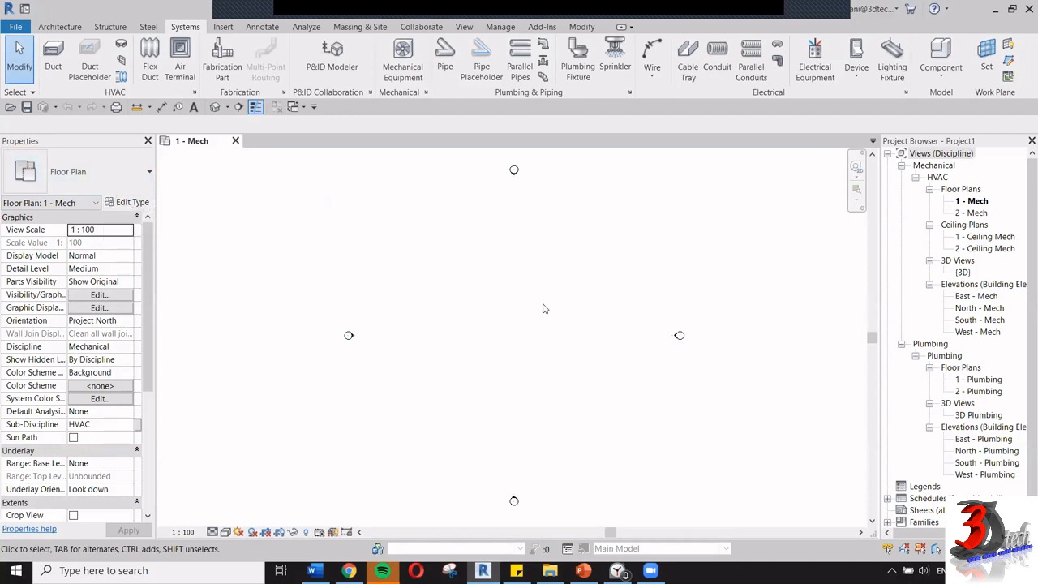
Draw a horizontal standard pipe about 21000 mm long, 150 mm in diameter, between the elevation markers in the 1 - Mech floor plan
{"action": "left_click", "coordinate": [445, 61]}
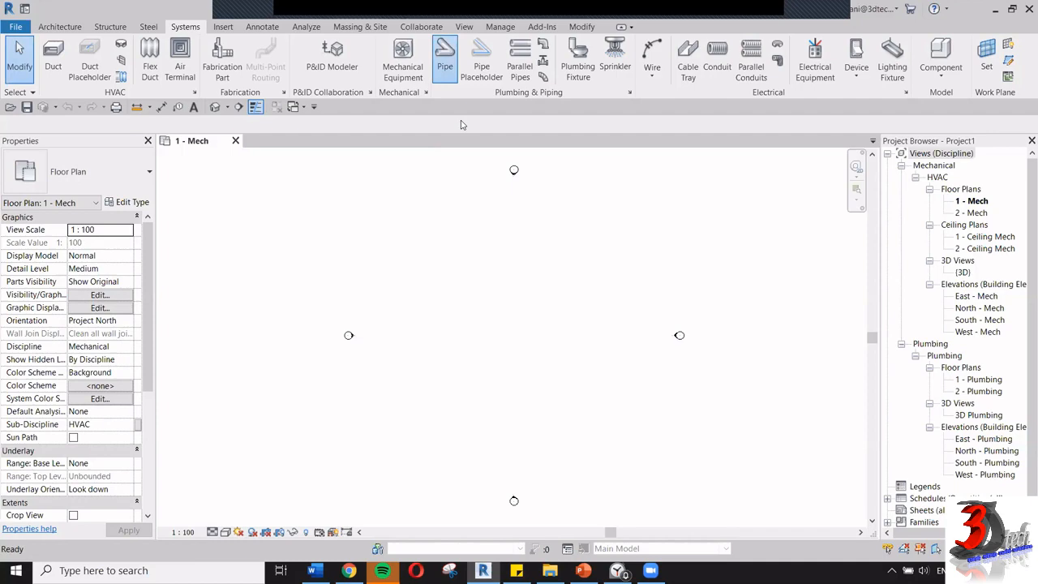
{"action": "left_click", "coordinate": [435, 267]}
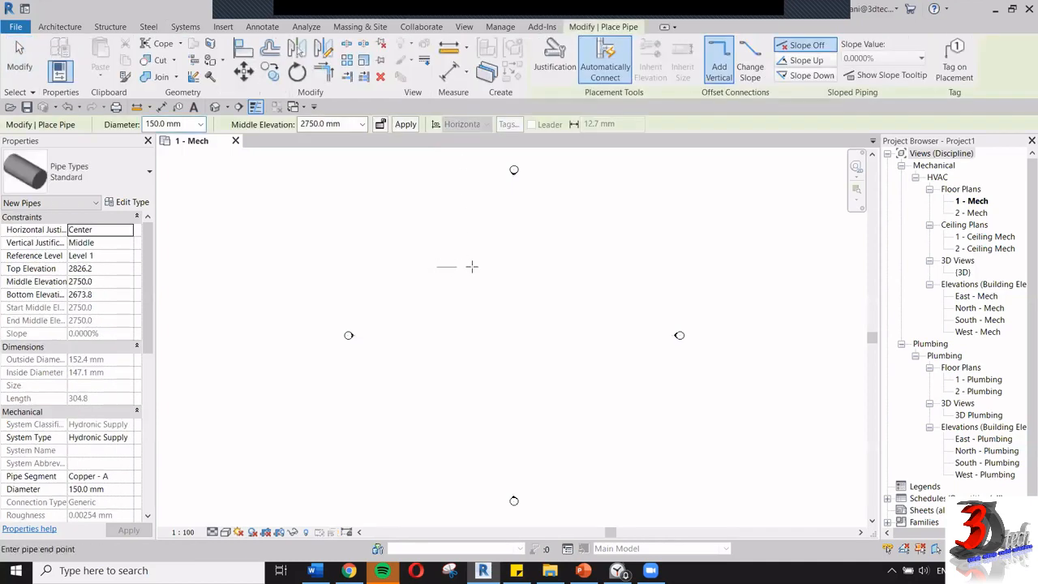
{"action": "left_click", "coordinate": [573, 267]}
{"action": "key", "text": "Escape"}
{"action": "key", "text": "Escape"}
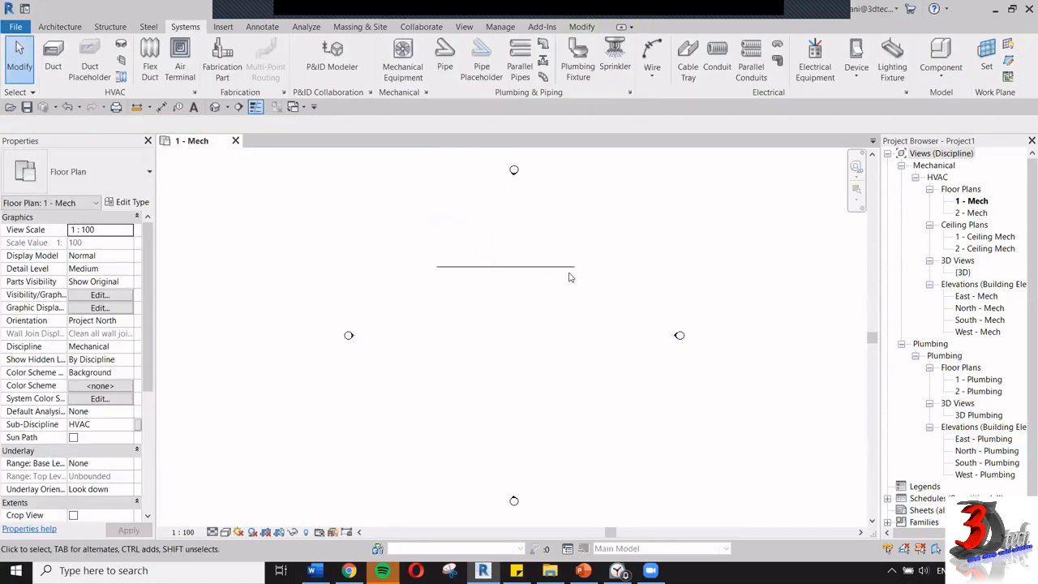
{"action": "left_click", "coordinate": [567, 267]}
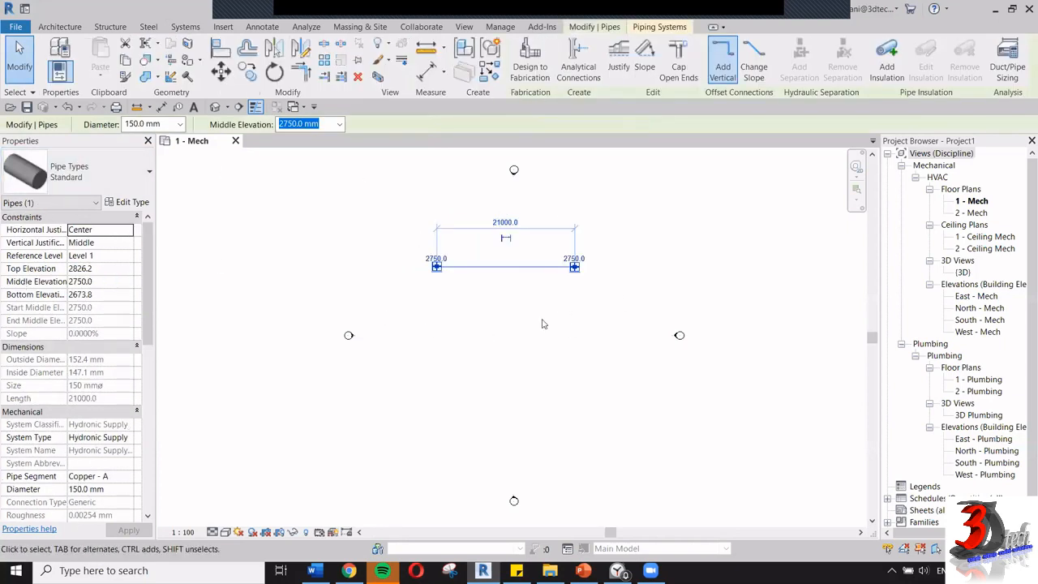
{"action": "left_click", "coordinate": [666, 278]}
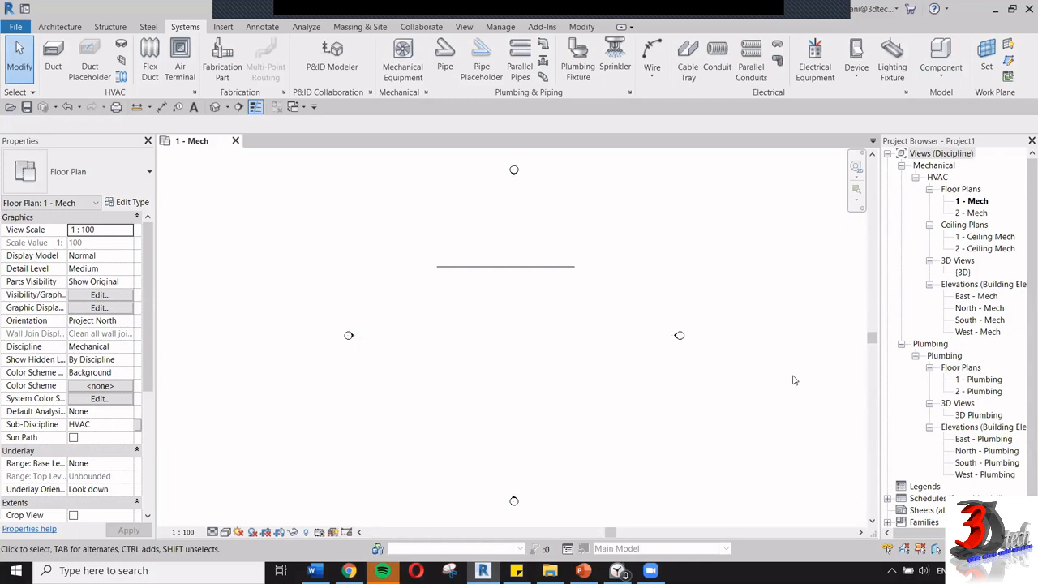
{"action": "scroll", "coordinate": [952, 181], "scroll_direction": "down", "scroll_amount": 2}
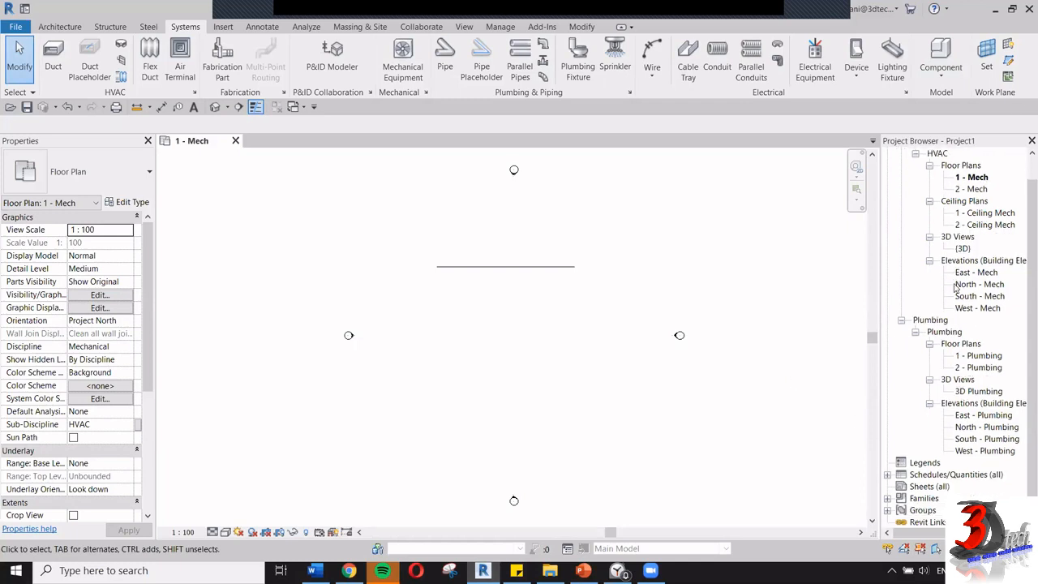
{"action": "scroll", "coordinate": [954, 182], "scroll_direction": "up", "scroll_amount": 2}
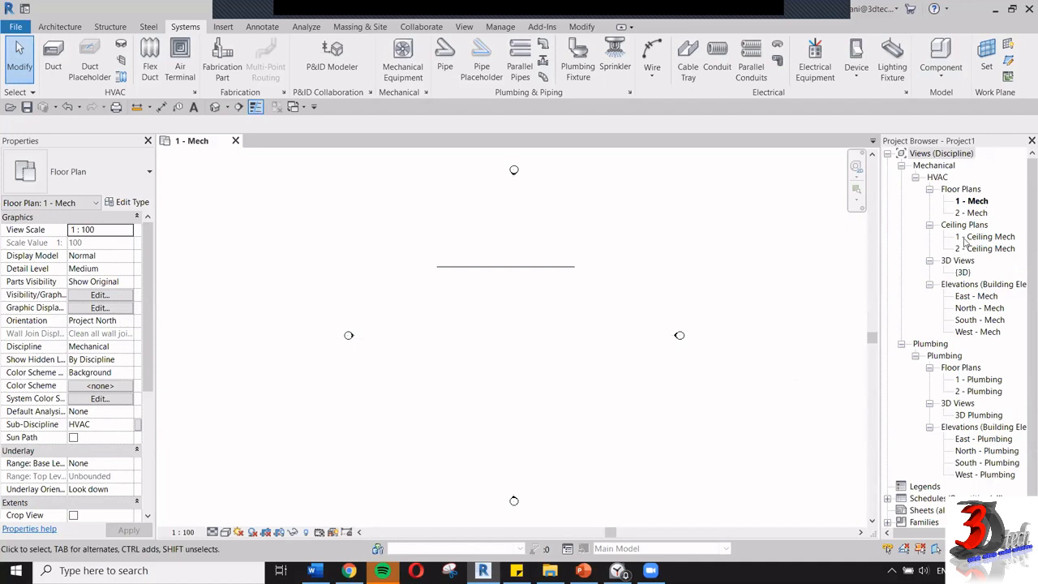
{"action": "scroll", "coordinate": [981, 314], "scroll_direction": "down", "scroll_amount": 2}
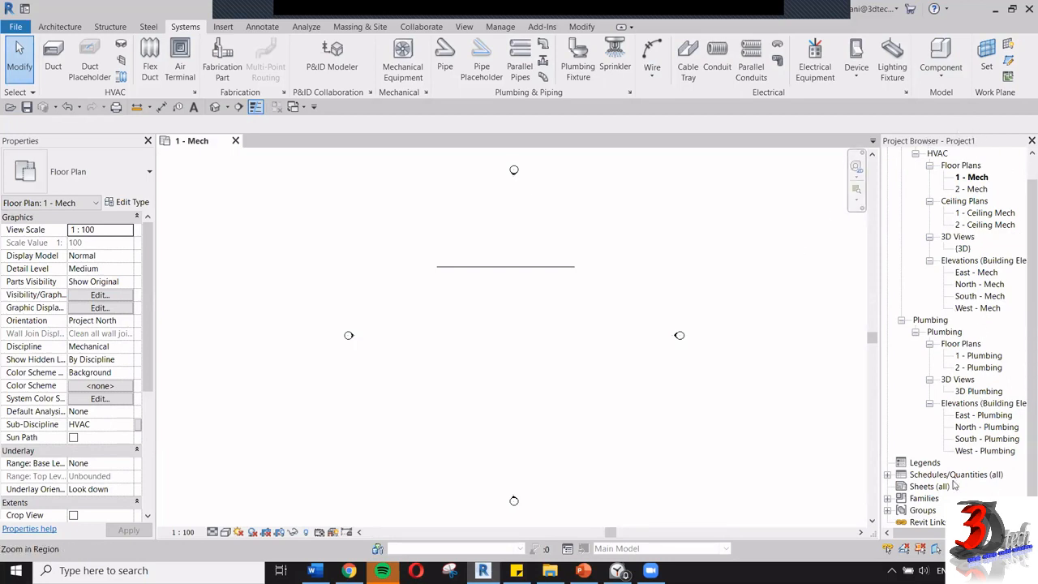
{"action": "scroll", "coordinate": [963, 272], "scroll_direction": "up", "scroll_amount": 2}
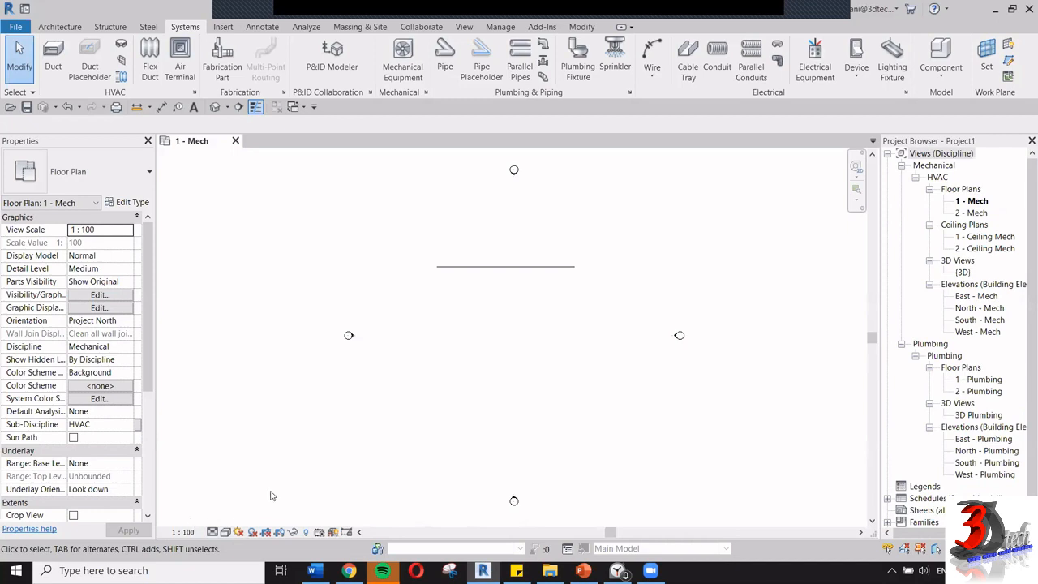
{"action": "left_click", "coordinate": [186, 532]}
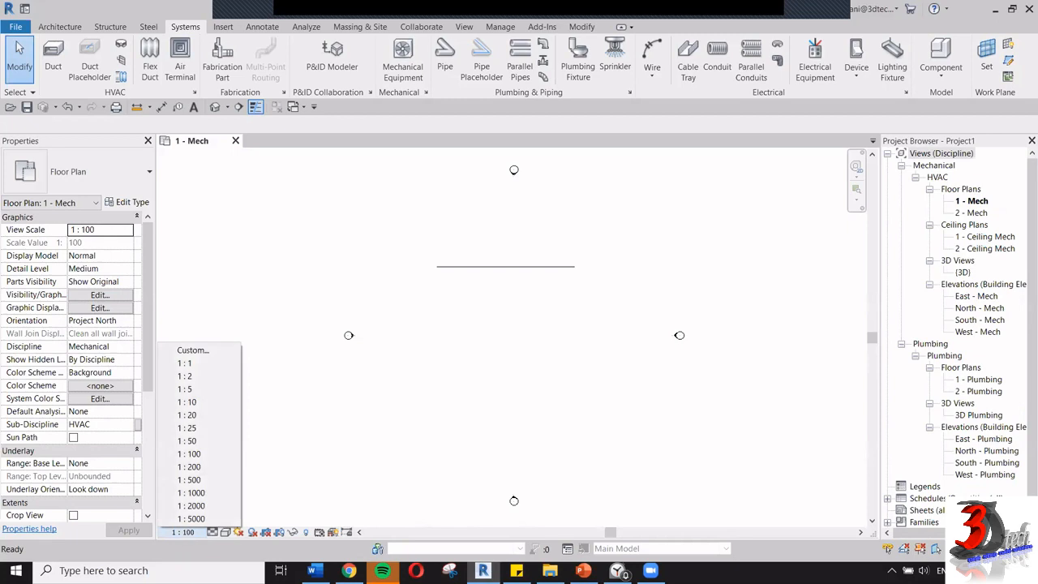
{"action": "key", "text": "alt+Tab"}
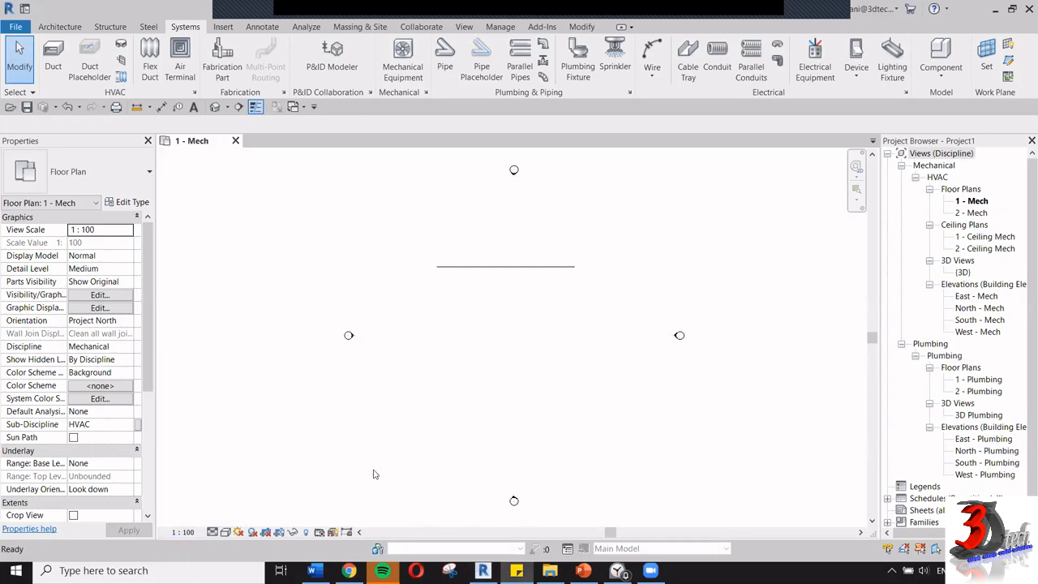
{"action": "left_click", "coordinate": [185, 531]}
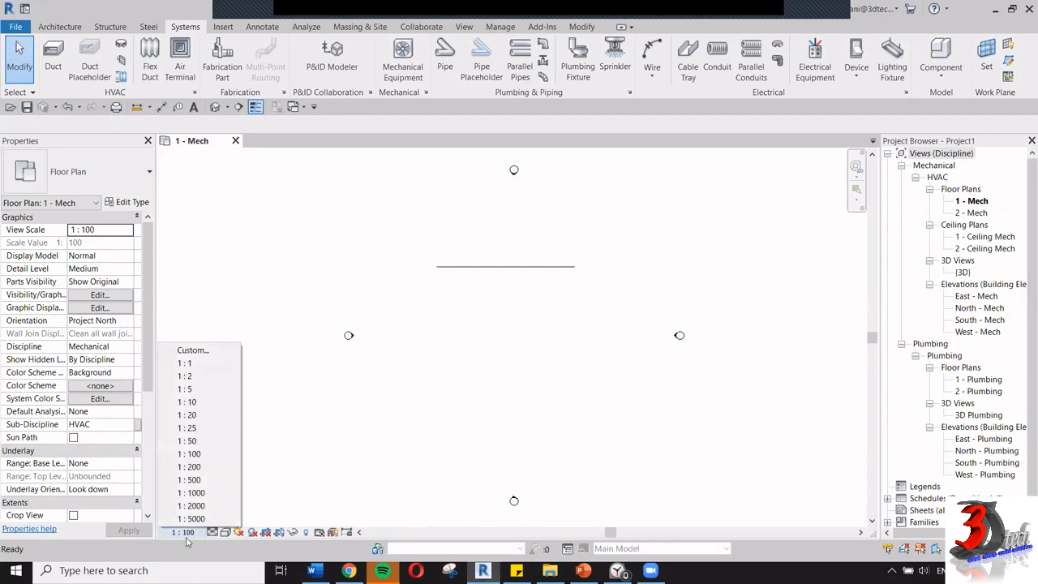
{"action": "left_click", "coordinate": [294, 465]}
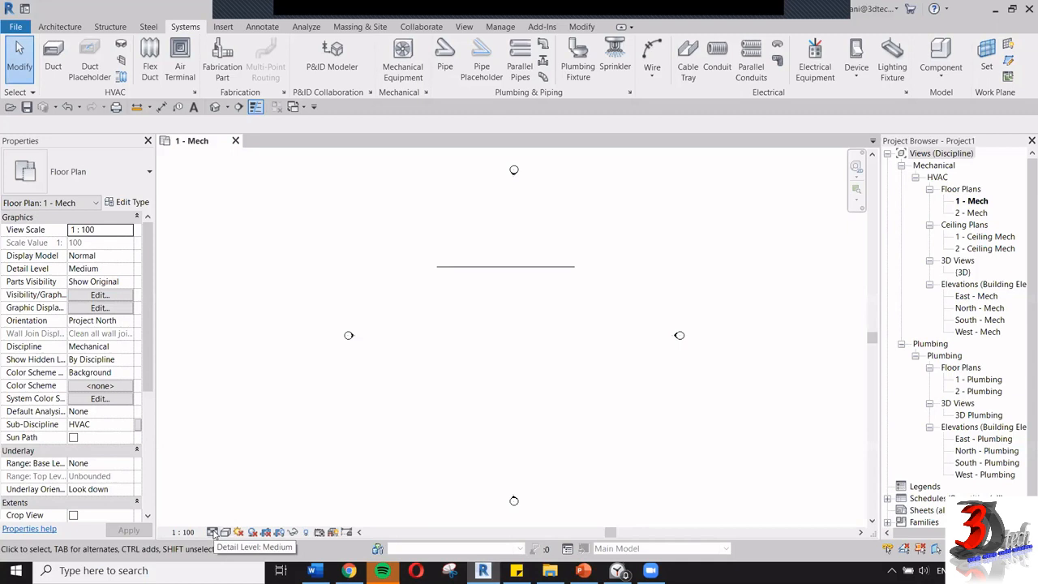
Compare the pipe's display in the 1 - Mech floor plan at the Medium and Coarse detail levels
{"action": "left_click", "coordinate": [212, 531]}
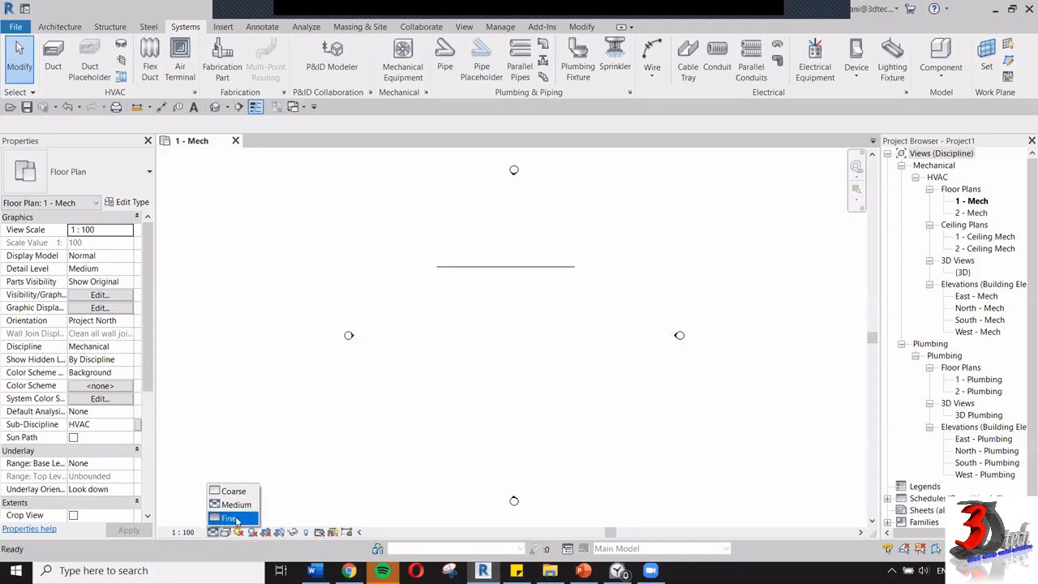
{"action": "left_click", "coordinate": [639, 212]}
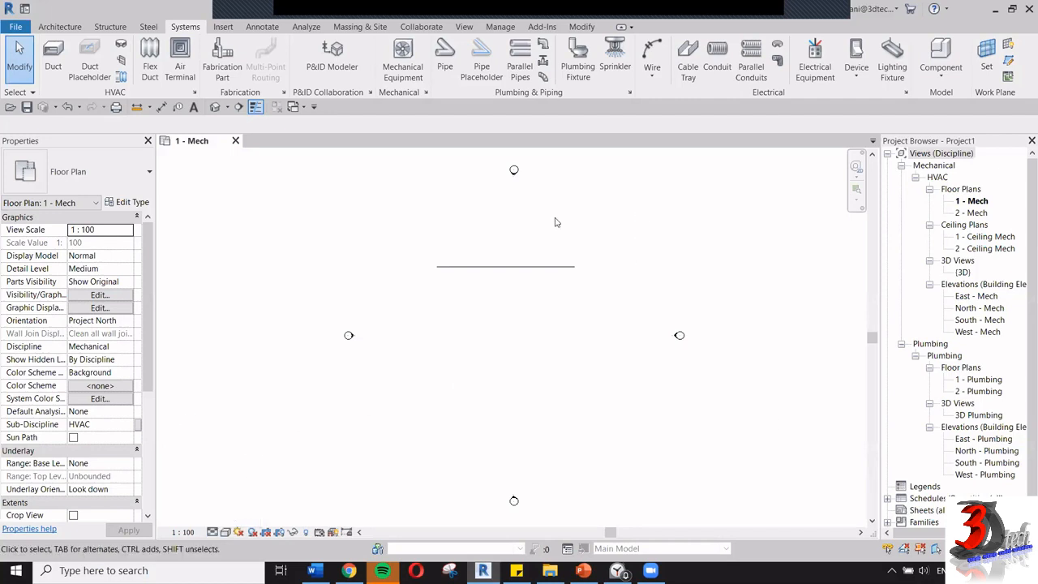
{"action": "scroll", "coordinate": [556, 220], "scroll_direction": "up", "scroll_amount": 4}
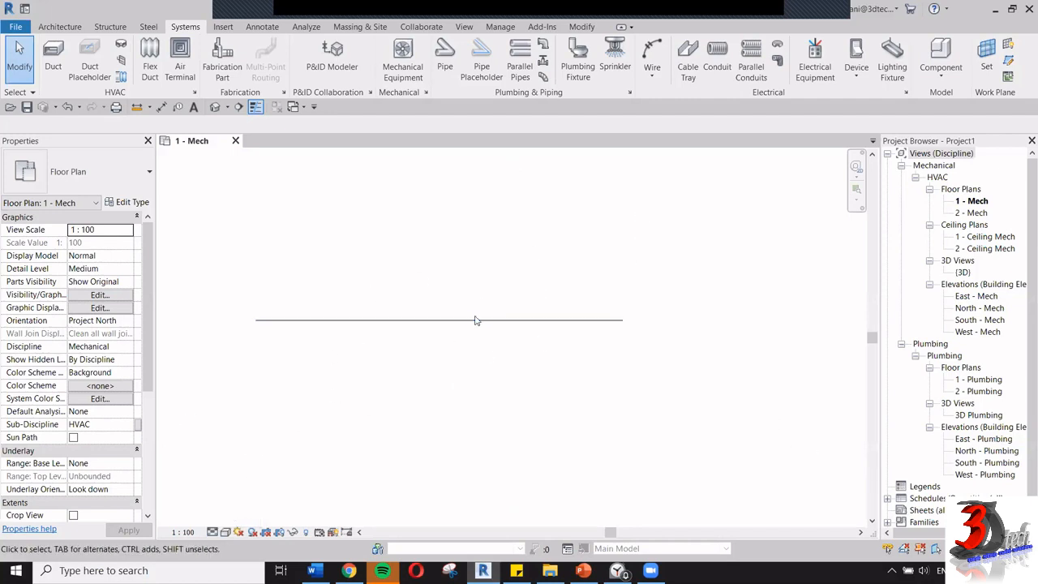
{"action": "left_click", "coordinate": [215, 533]}
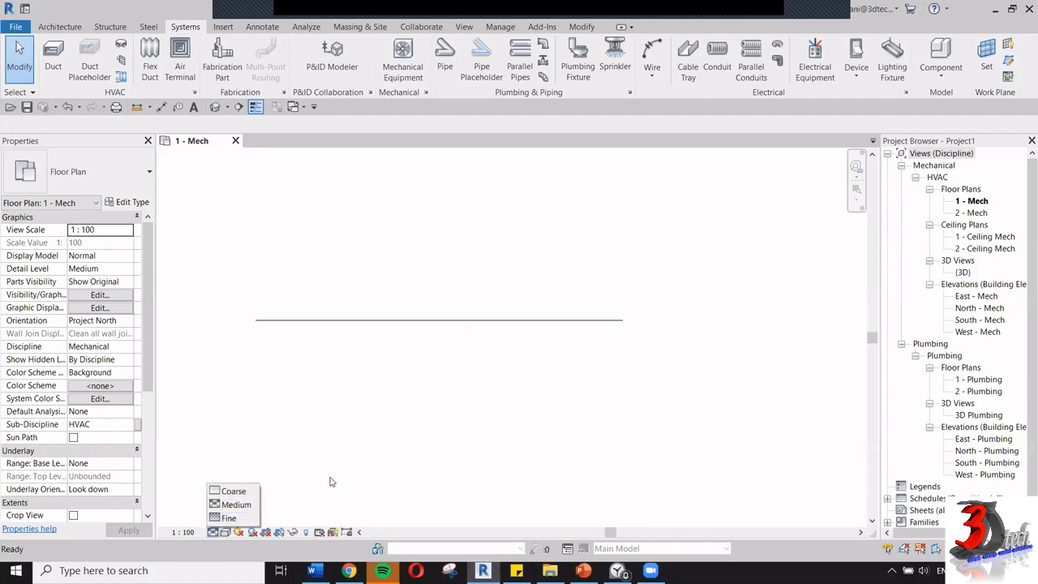
{"action": "left_click", "coordinate": [244, 509]}
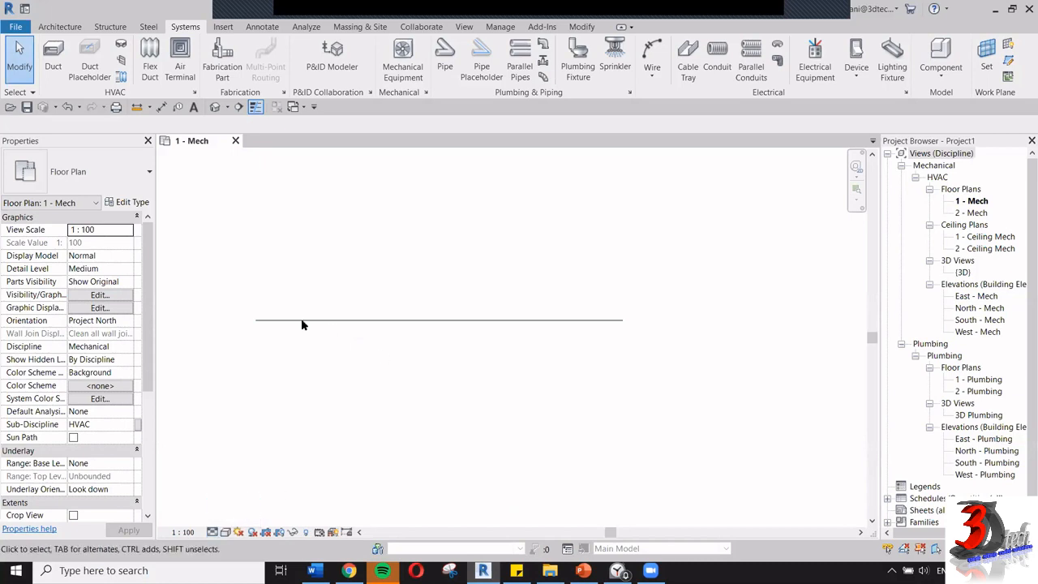
{"action": "left_click", "coordinate": [212, 532]}
{"action": "left_click", "coordinate": [231, 492]}
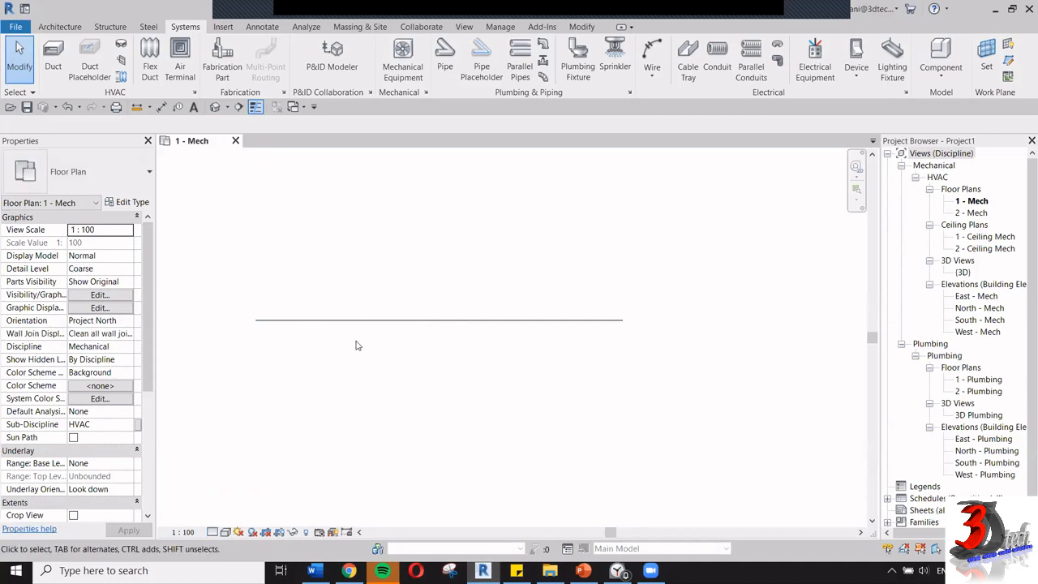
Set the detail level of the 1 - Mech floor plan to Fine
{"action": "left_click", "coordinate": [214, 532]}
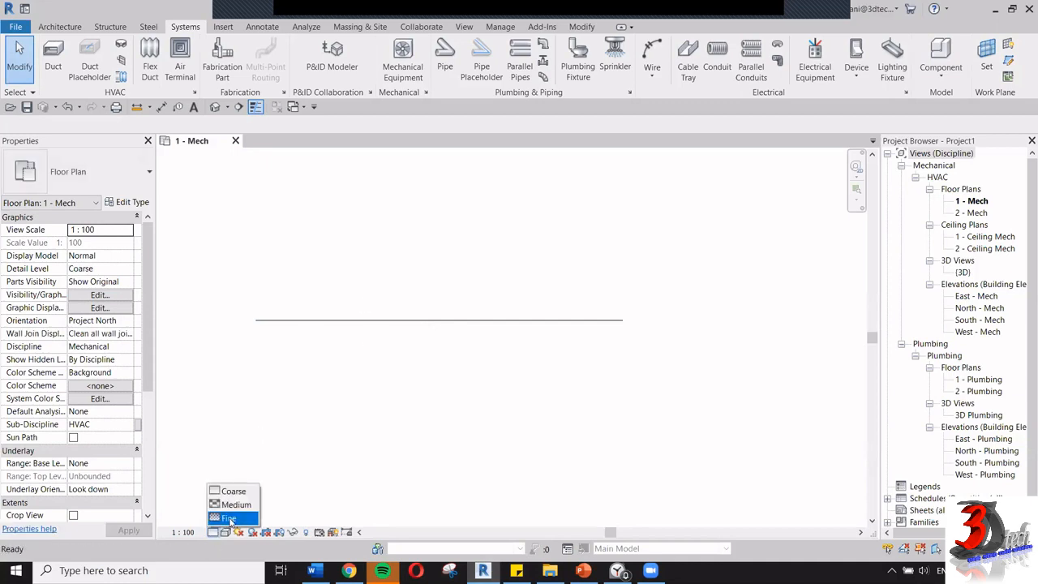
{"action": "left_click", "coordinate": [228, 517]}
{"action": "scroll", "coordinate": [254, 315], "scroll_direction": "up", "scroll_amount": 3}
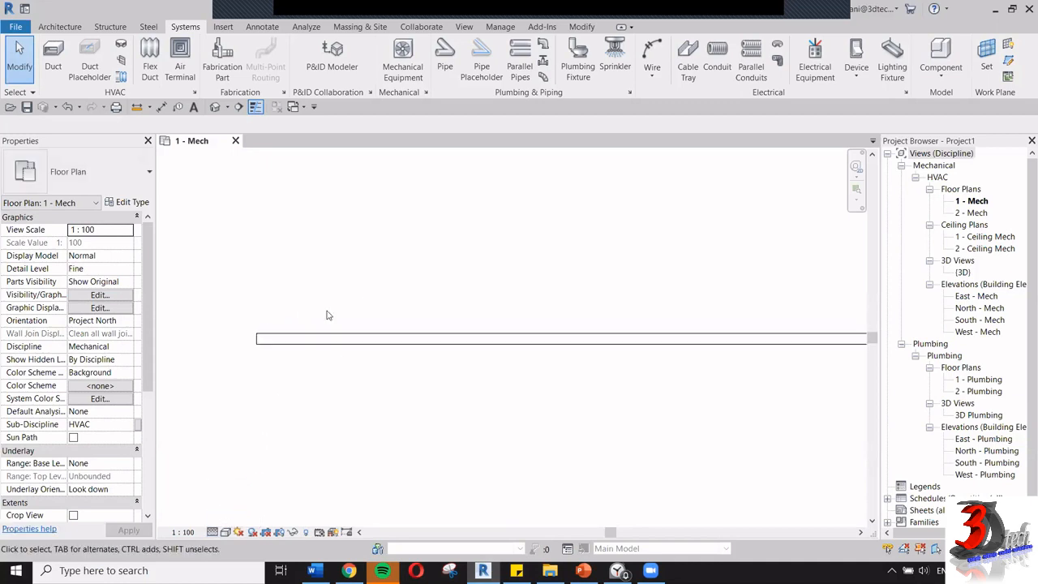
{"action": "scroll", "coordinate": [335, 349], "scroll_direction": "down", "scroll_amount": 2}
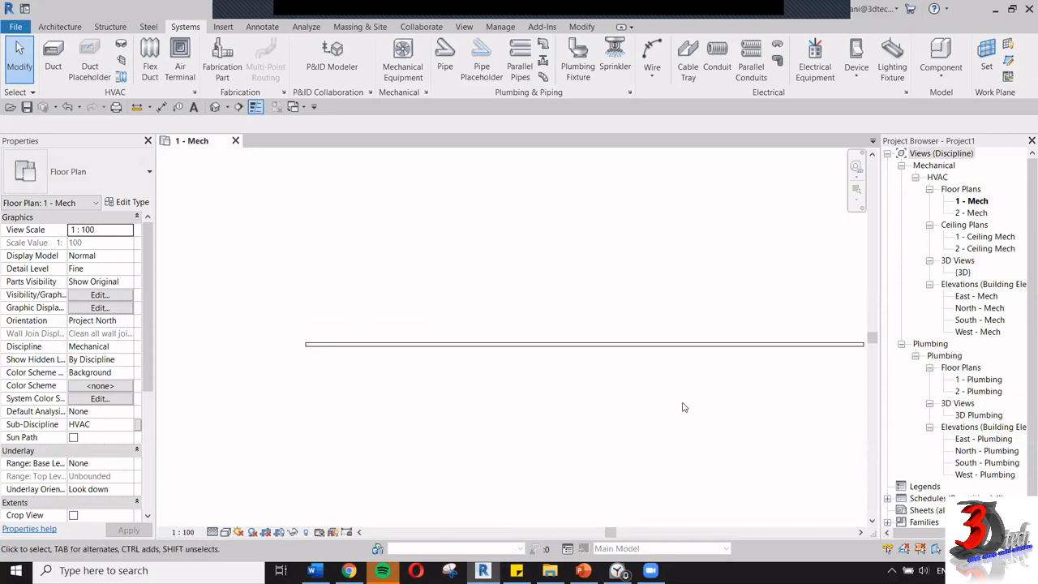
{"action": "middle_click_drag", "start_coordinate": [683, 405], "coordinate": [568, 390]}
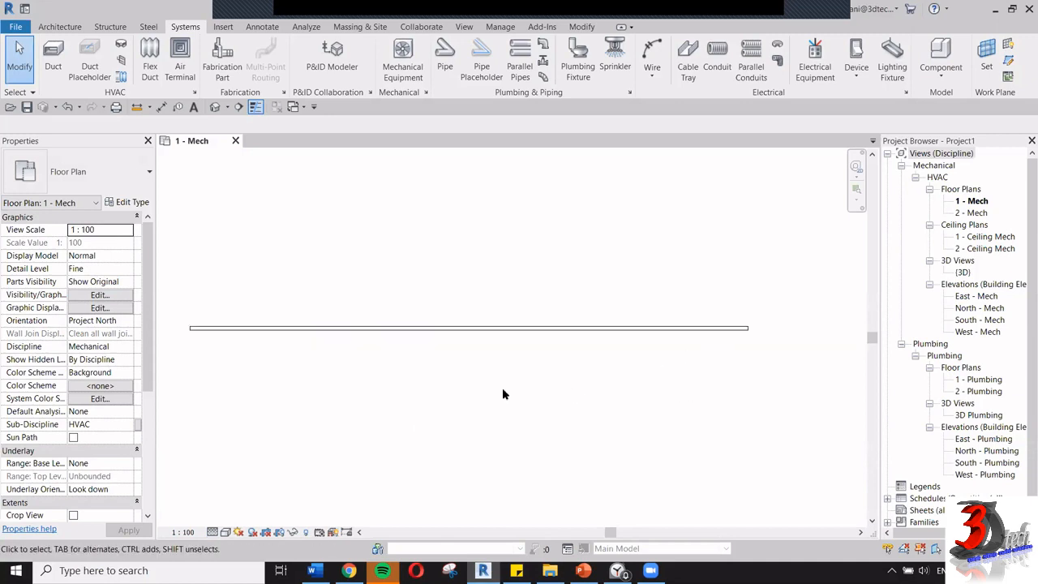
Compare the pipe's display in the 1 - Mech floor plan in the Shaded, Hidden Line and Consistent Colors visual styles
{"action": "left_click", "coordinate": [226, 533]}
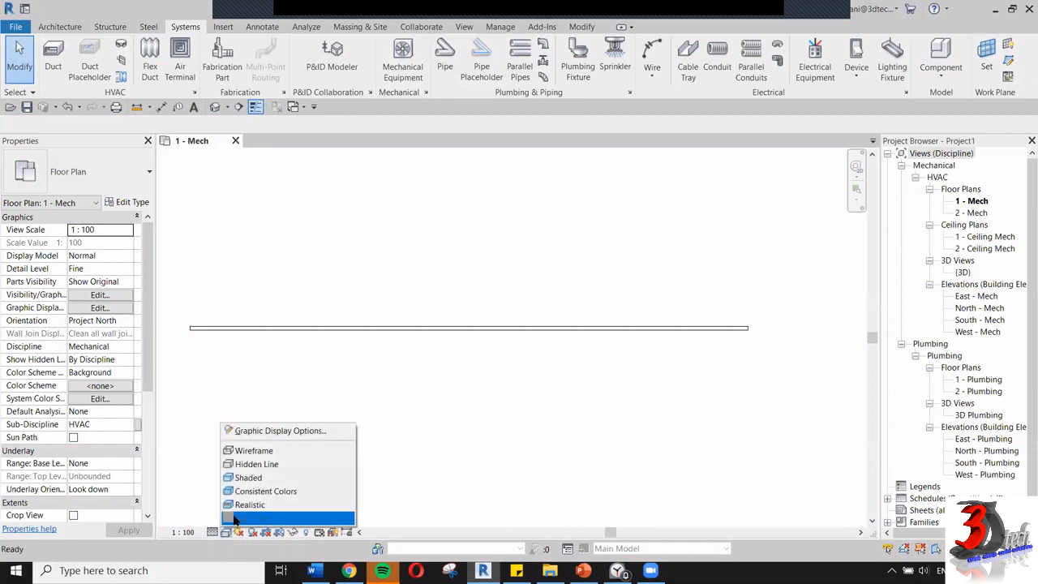
{"action": "left_click", "coordinate": [258, 477]}
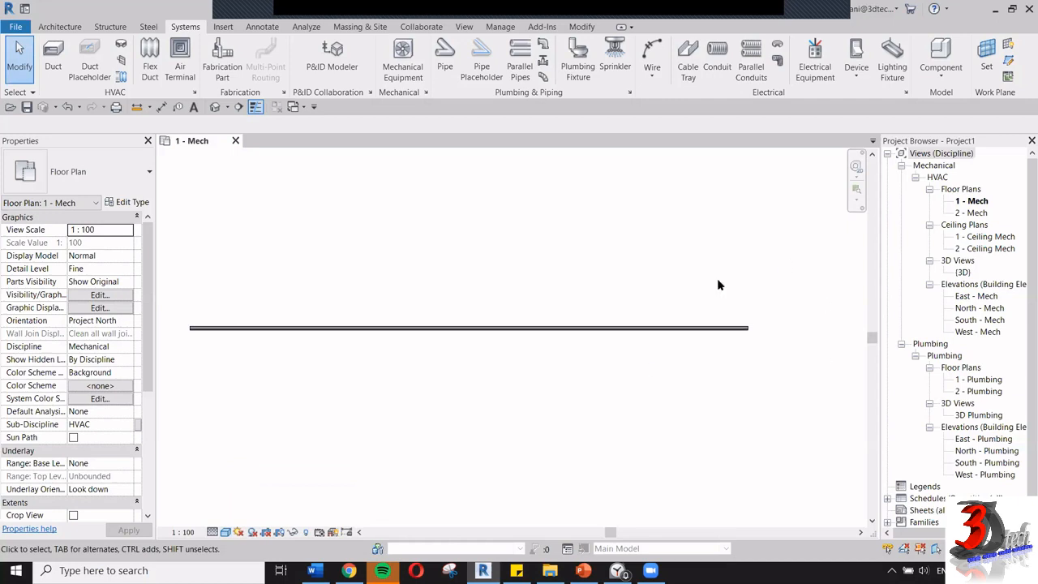
{"action": "left_click", "coordinate": [225, 535]}
{"action": "left_click", "coordinate": [271, 465]}
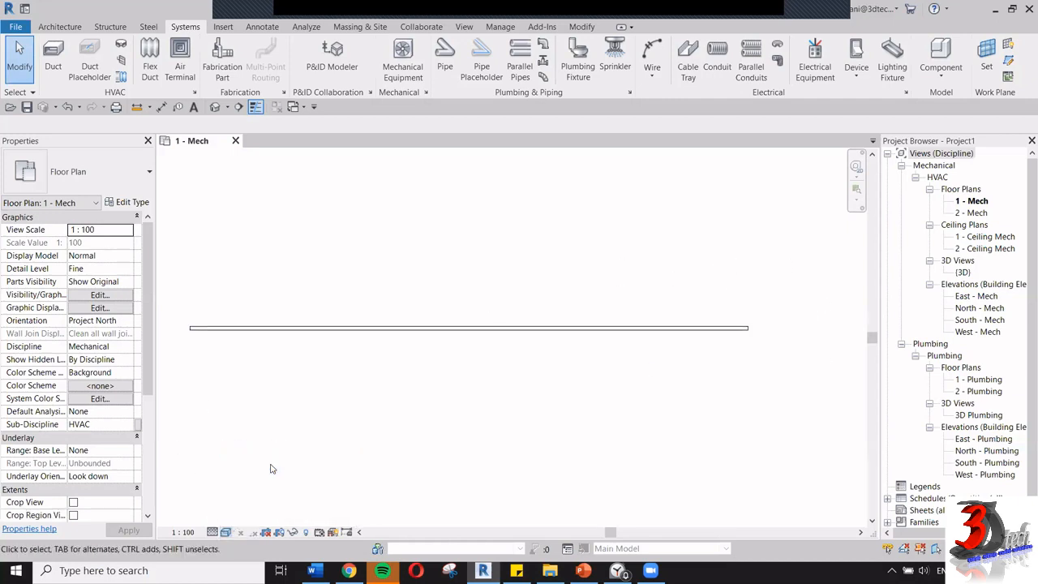
{"action": "left_click", "coordinate": [226, 535]}
{"action": "left_click", "coordinate": [260, 498]}
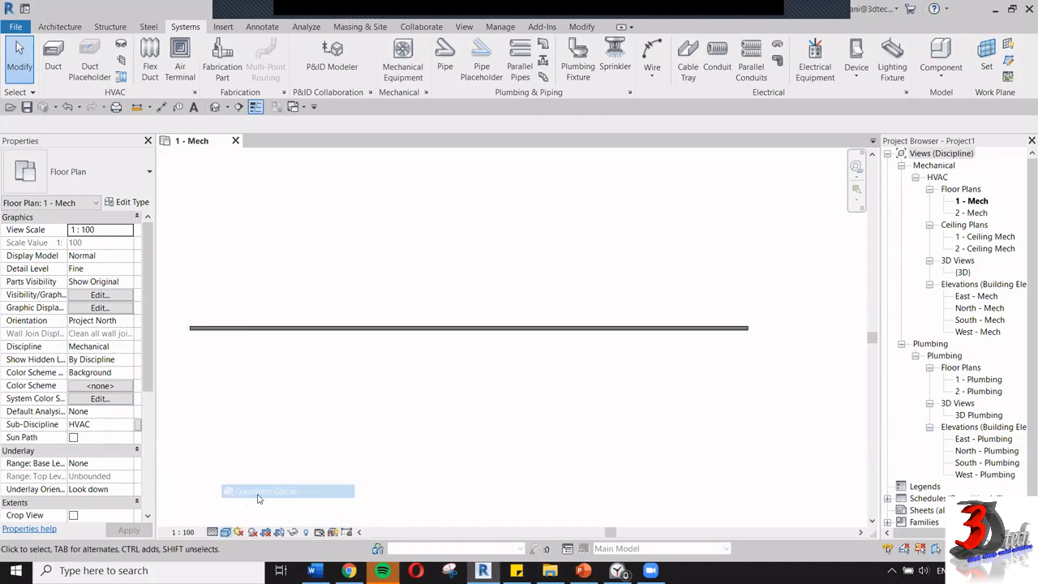
Set the visual style of the 1 - Mech floor plan to Shaded
{"action": "left_click", "coordinate": [226, 533]}
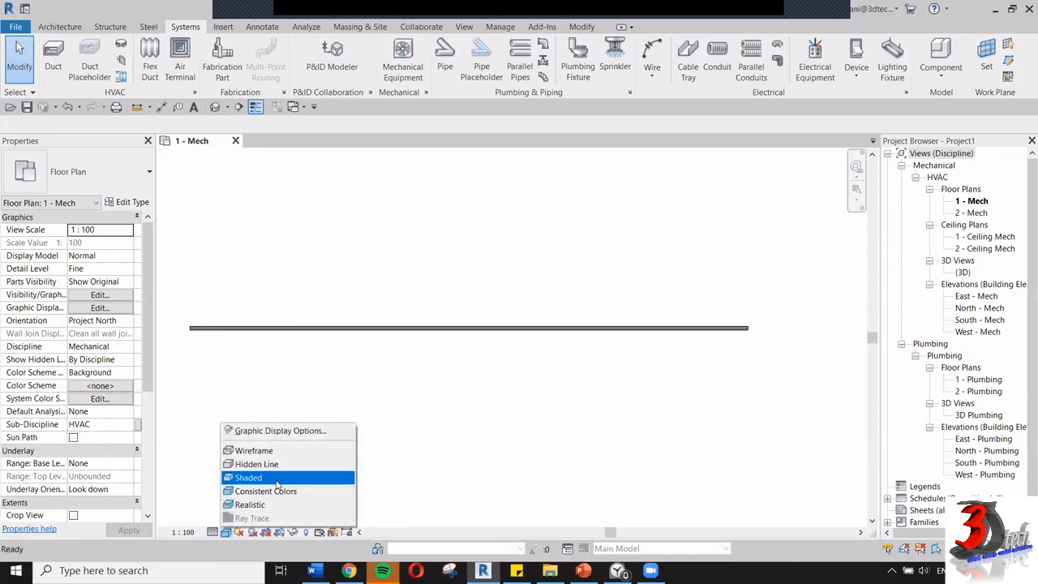
{"action": "left_click", "coordinate": [276, 481]}
{"action": "scroll", "coordinate": [351, 410], "scroll_direction": "down", "scroll_amount": 3}
{"action": "scroll", "coordinate": [416, 384], "scroll_direction": "down", "scroll_amount": 2}
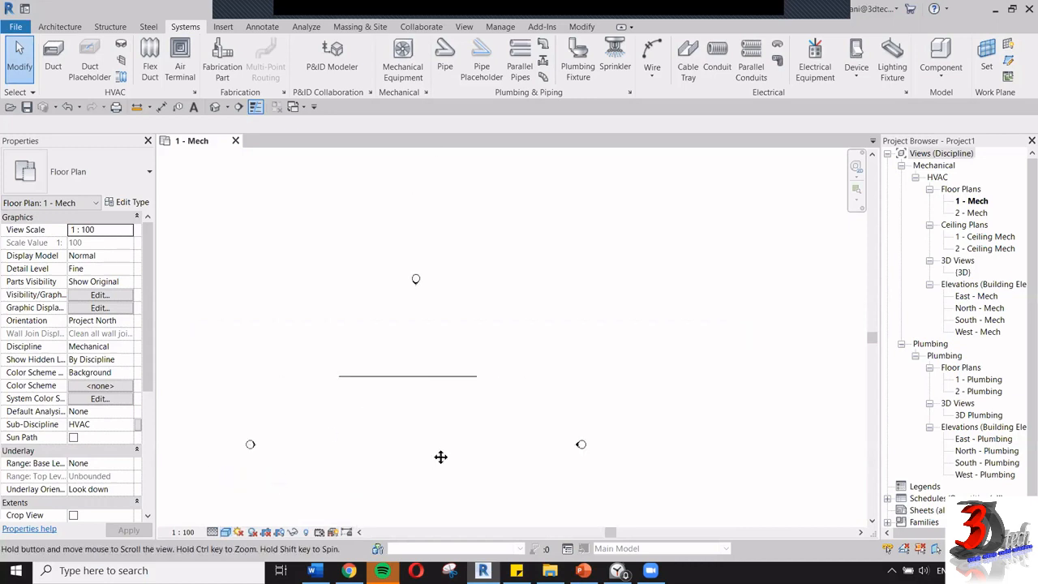
{"action": "middle_click_drag", "start_coordinate": [440, 456], "coordinate": [509, 414]}
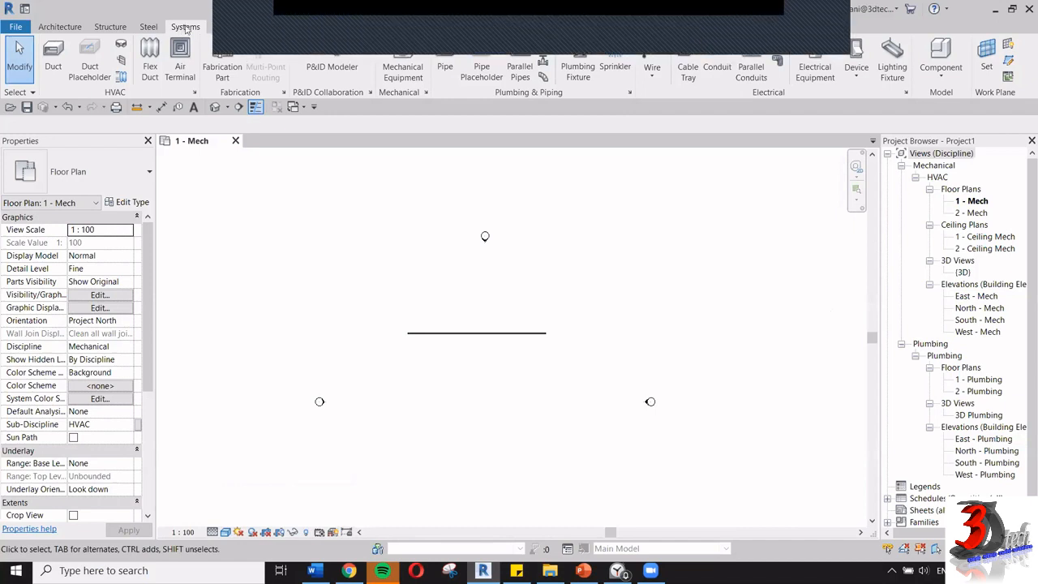
Delete the sample pipe from the 1 - Mech floor plan
{"action": "left_click", "coordinate": [212, 28]}
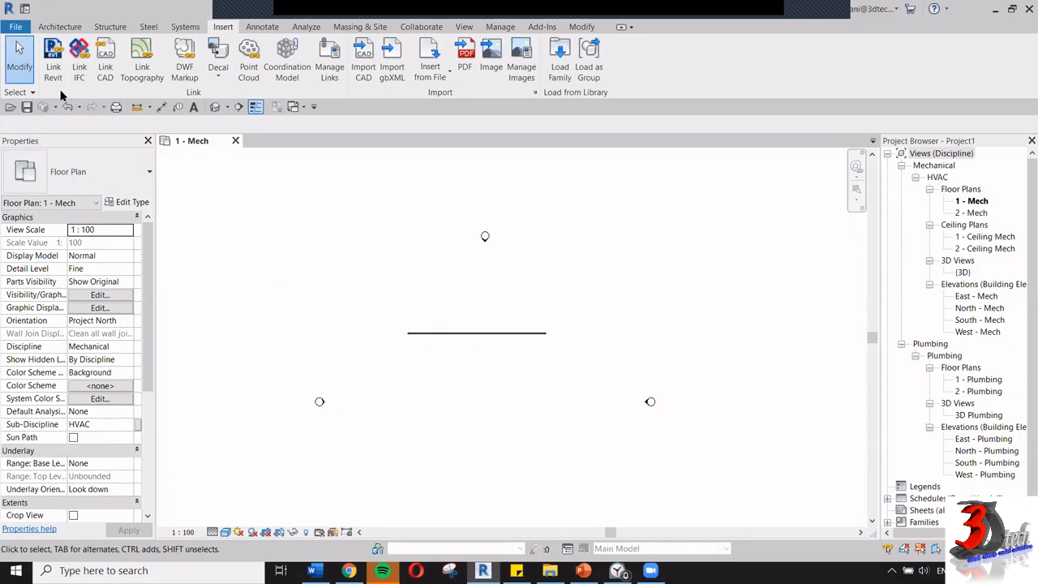
{"action": "left_click", "coordinate": [455, 334]}
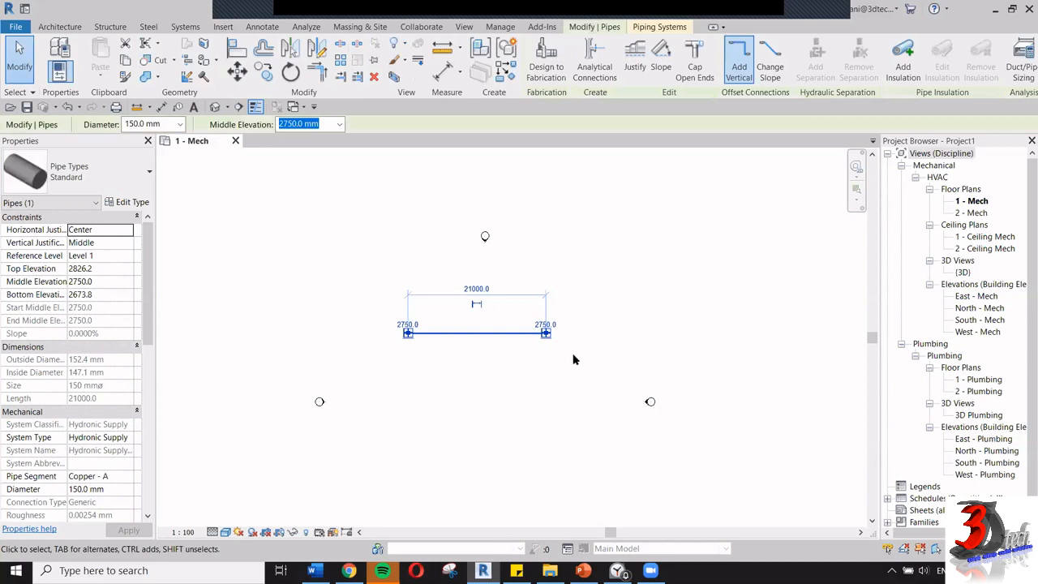
{"action": "key", "text": "Delete"}
{"action": "scroll", "coordinate": [559, 330], "scroll_direction": "down", "scroll_amount": 3}
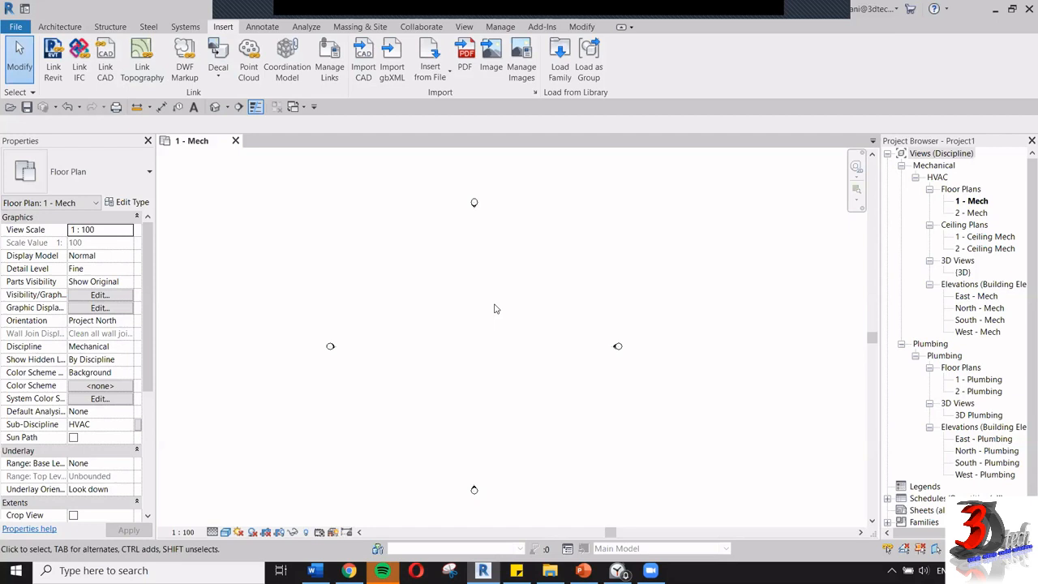
Save the project as 3DT_RC_01.rvt in the REVIT CLINIC 3.0 folder on the desktop, replacing the existing file
{"action": "left_click", "coordinate": [16, 27]}
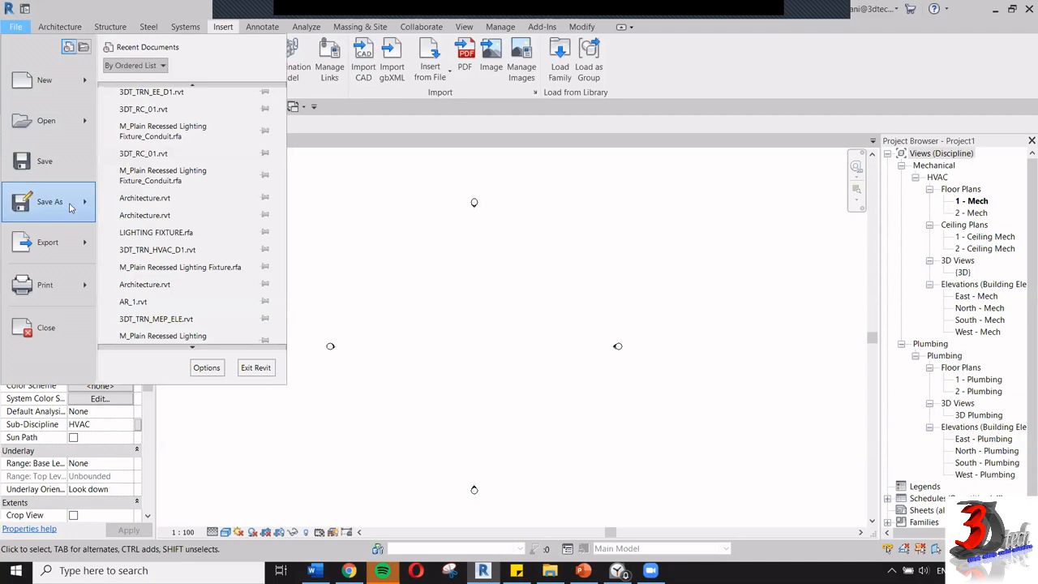
{"action": "mouse_move", "coordinate": [73, 208]}
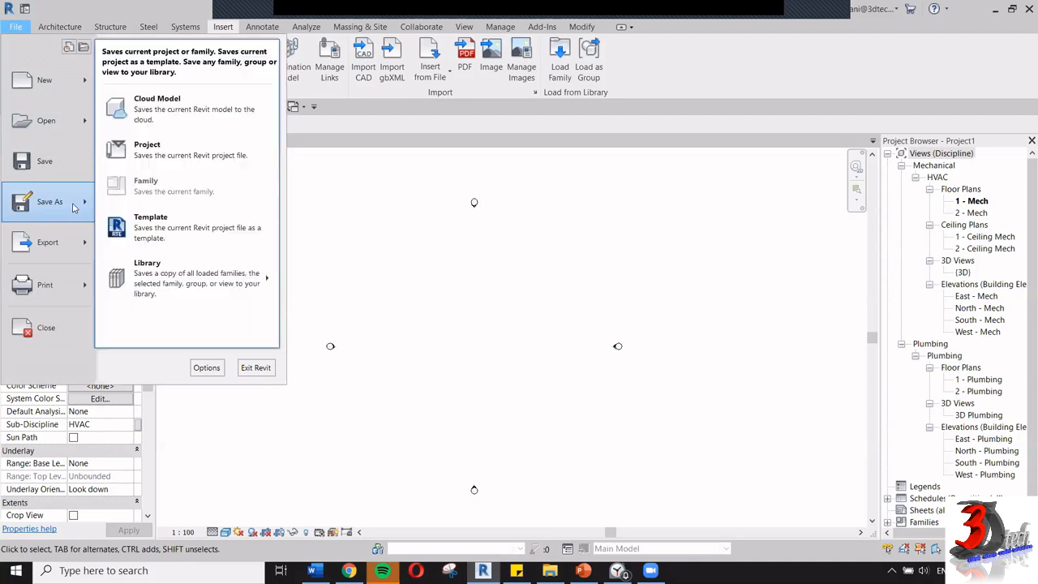
{"action": "left_click", "coordinate": [206, 148]}
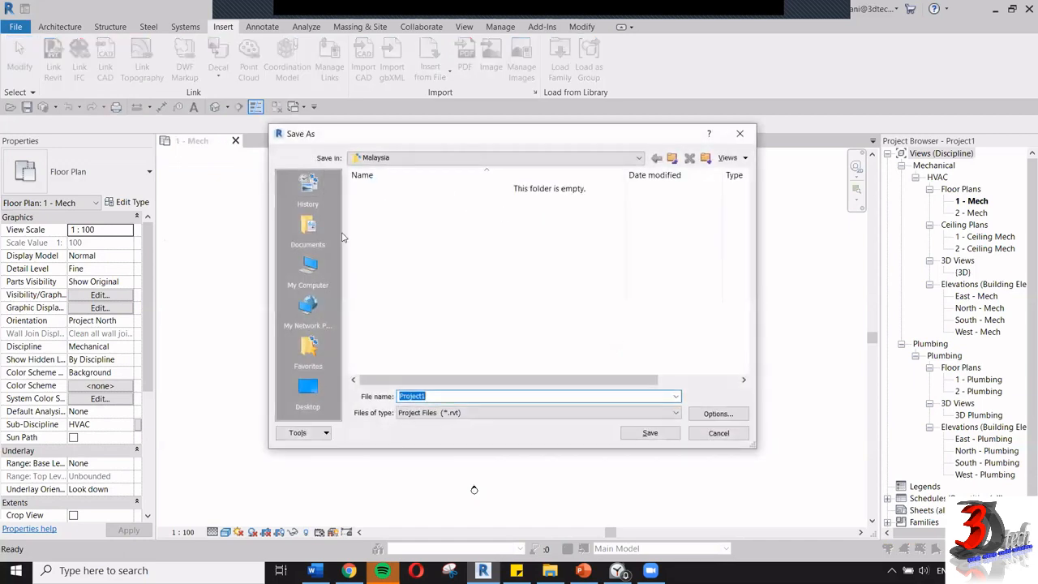
{"action": "left_click", "coordinate": [323, 384]}
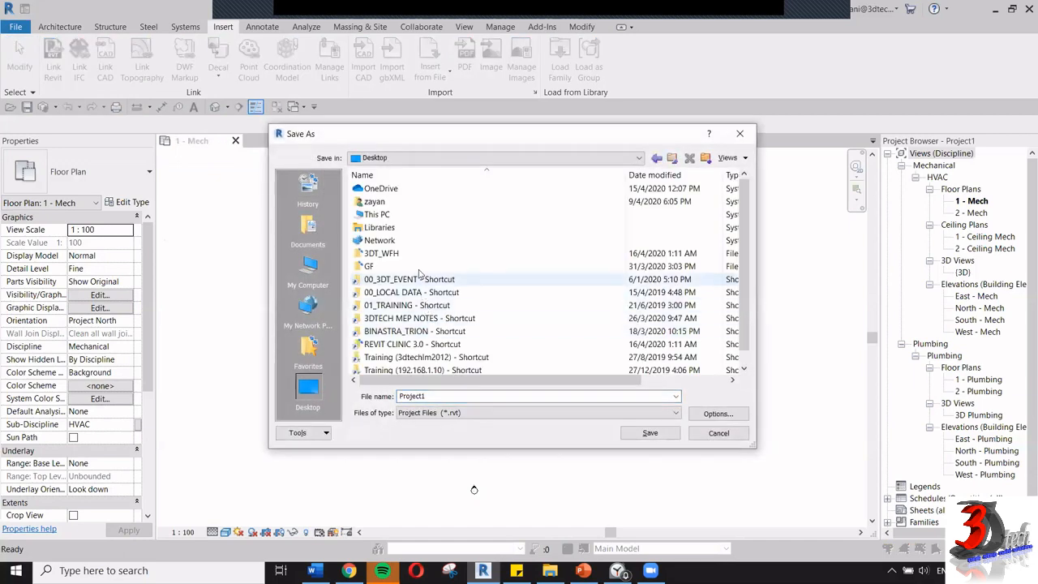
{"action": "double_click", "coordinate": [420, 344]}
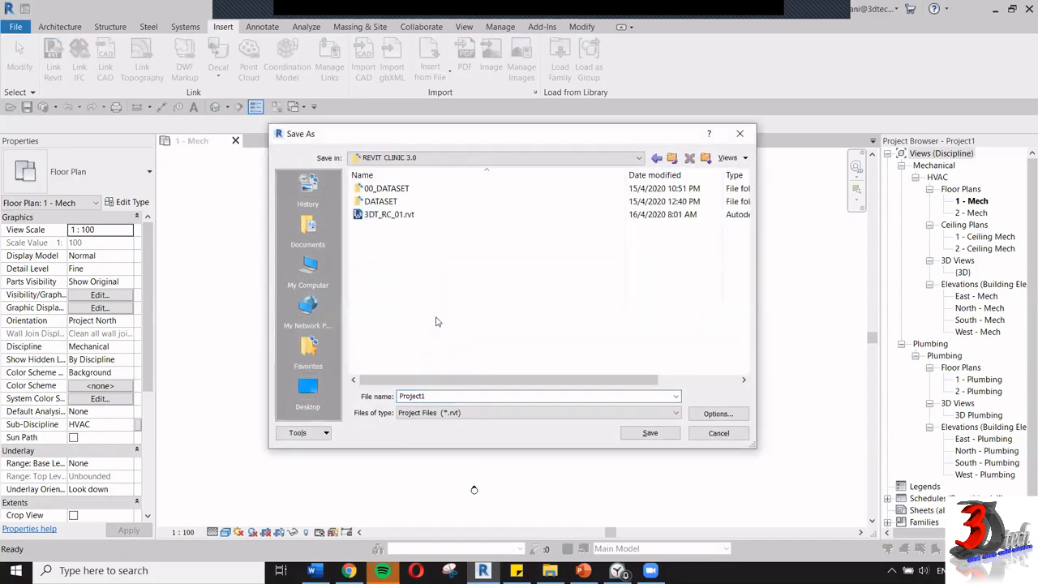
{"action": "left_click", "coordinate": [391, 214]}
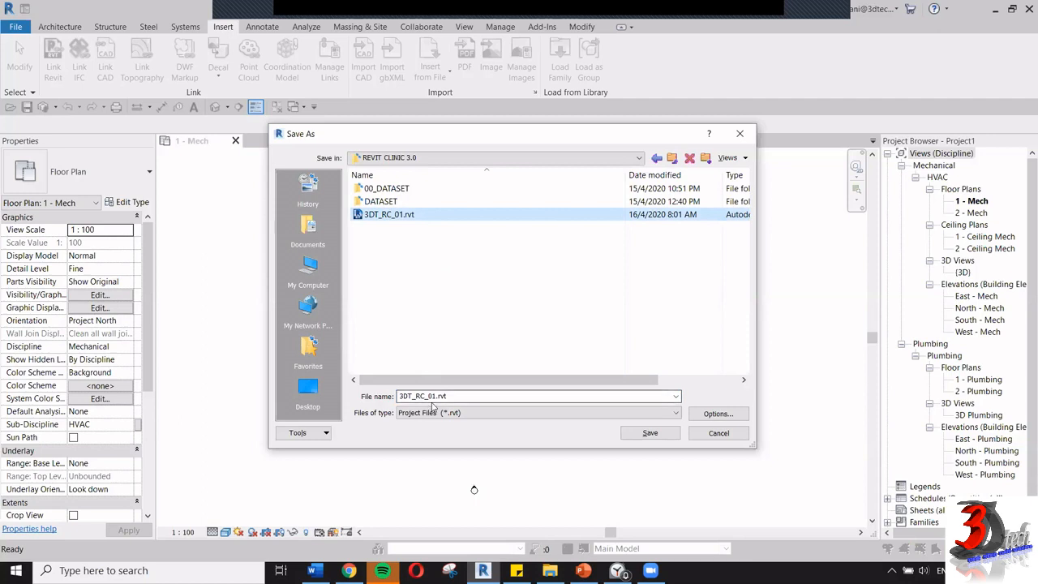
{"action": "key", "text": "Tab"}
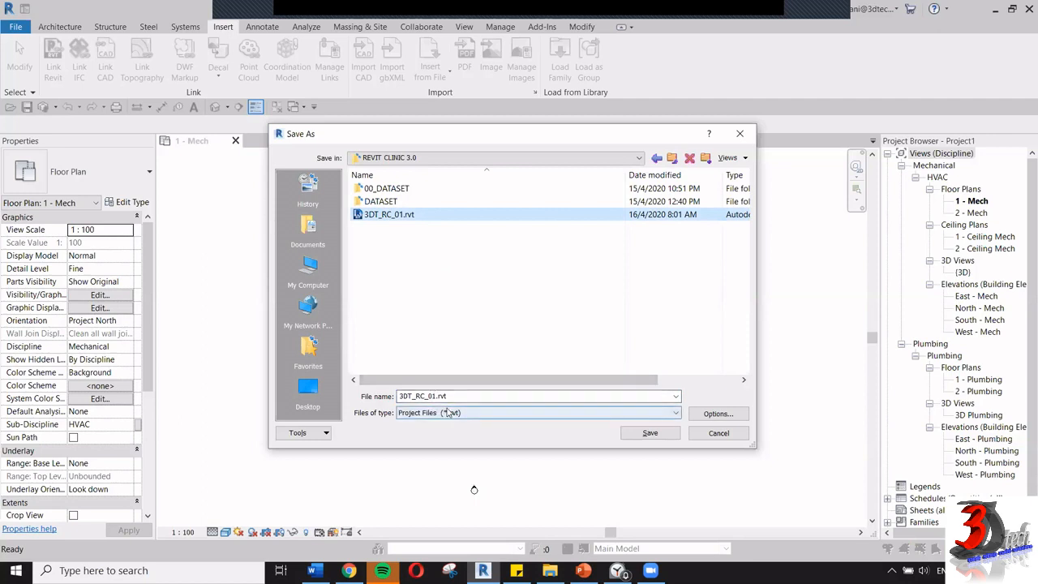
{"action": "left_click", "coordinate": [656, 435]}
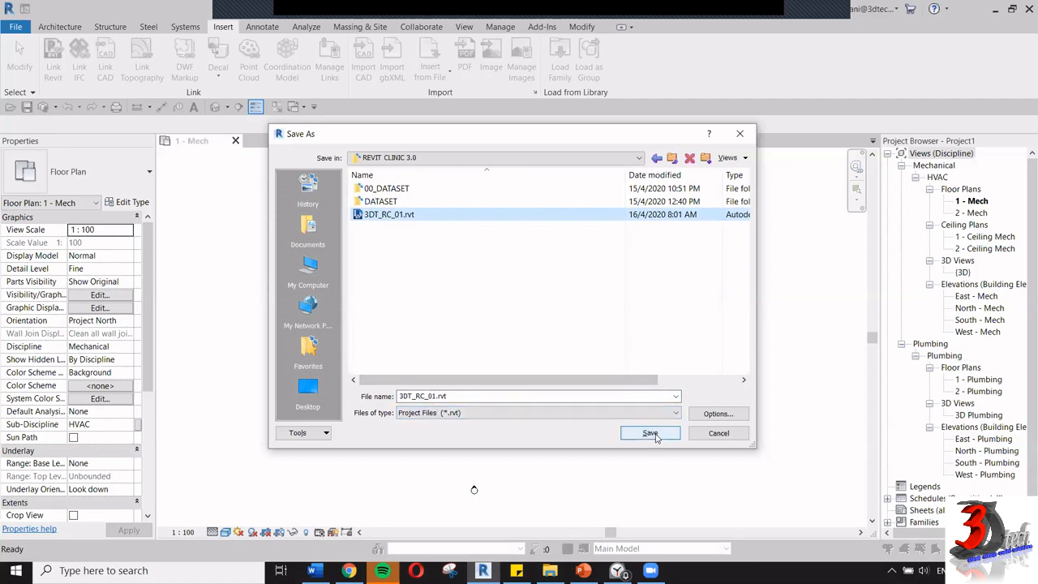
{"action": "left_click", "coordinate": [650, 433]}
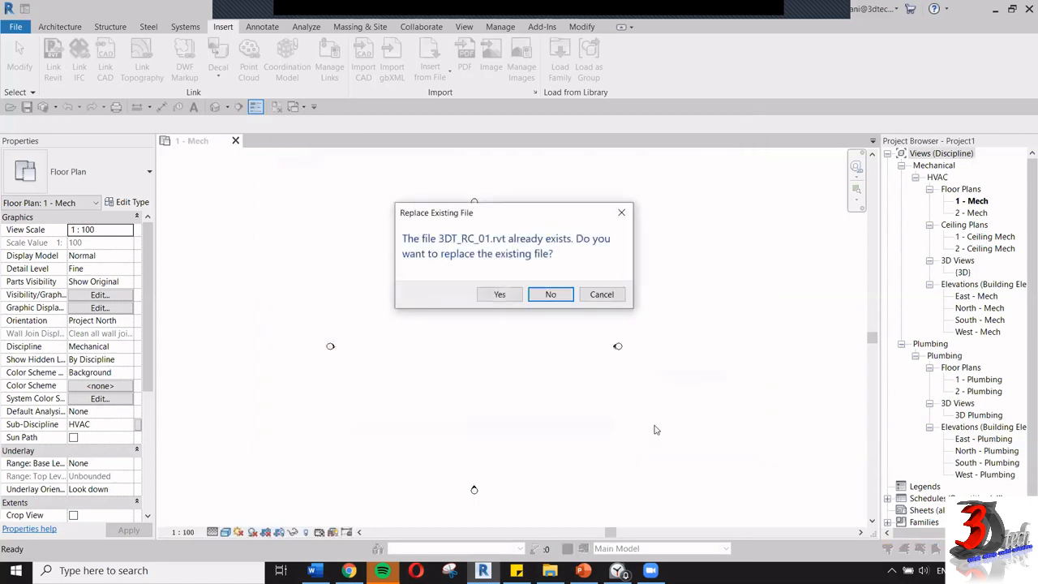
{"action": "left_click", "coordinate": [500, 293]}
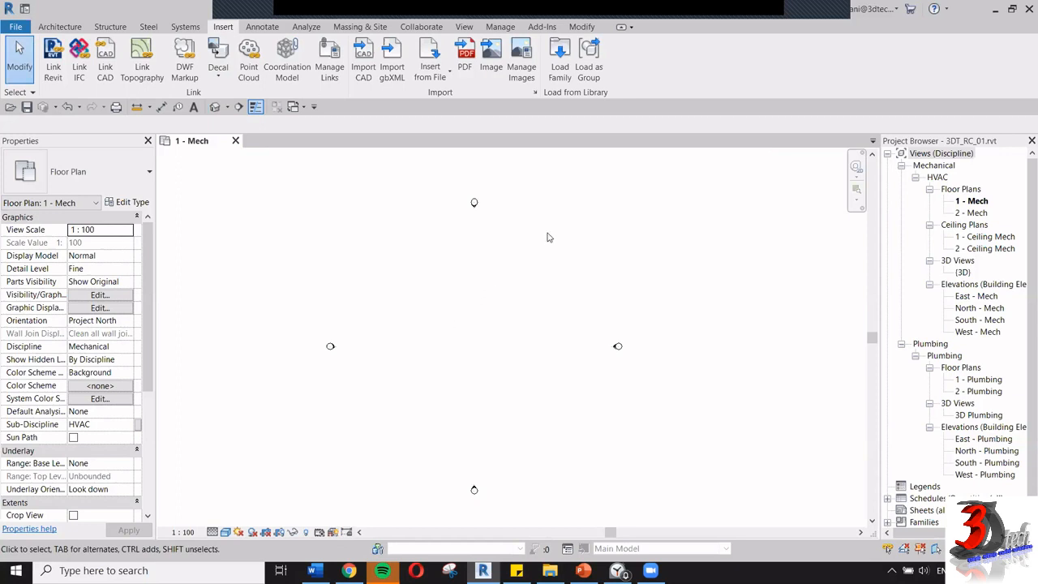
Link Architecture.rvt from the 00_DATASET folder, positioned Auto - Internal Origin to Internal Origin
{"action": "left_click", "coordinate": [51, 73]}
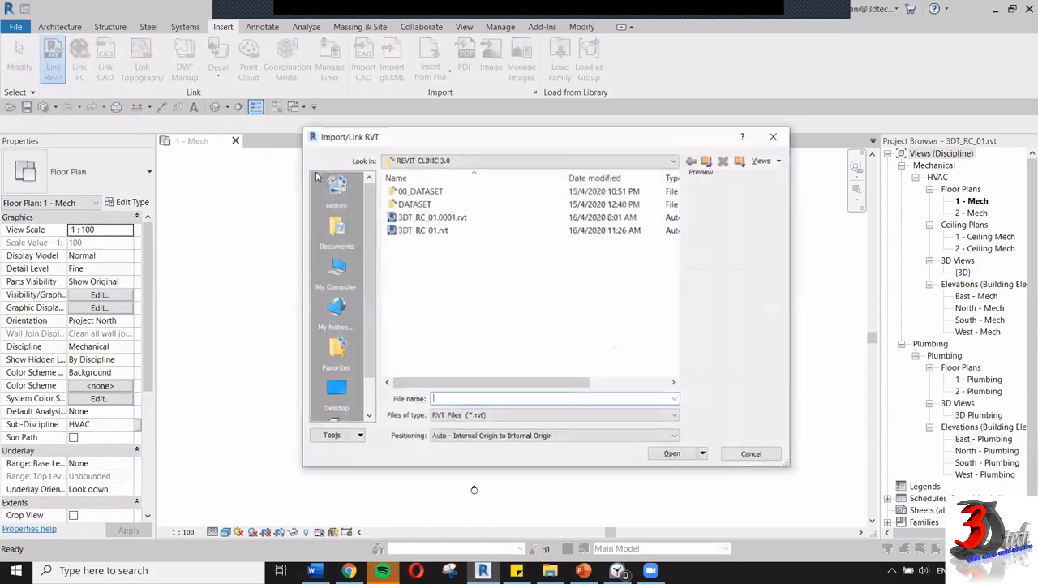
{"action": "double_click", "coordinate": [473, 197]}
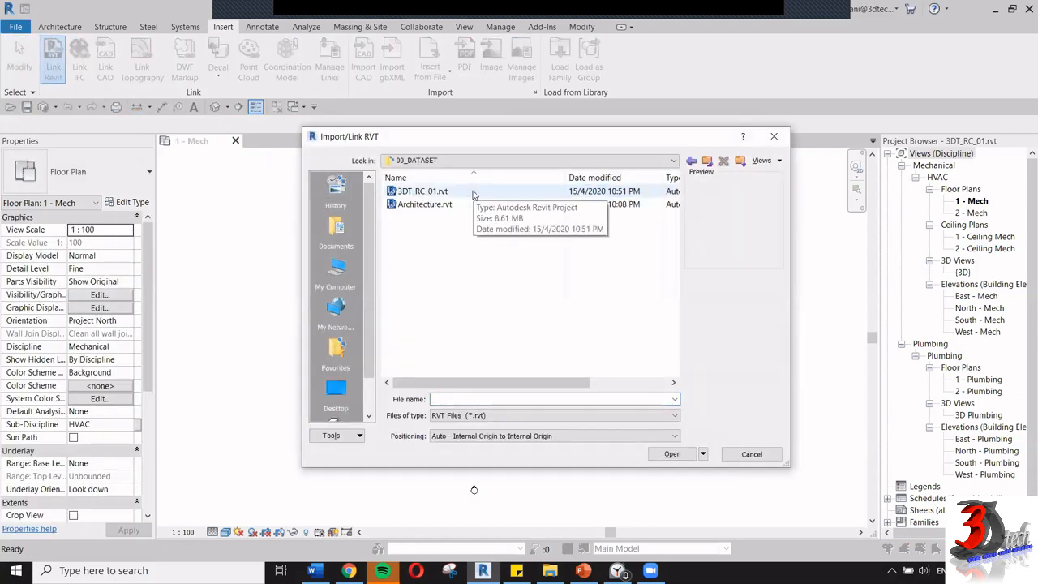
{"action": "left_click", "coordinate": [431, 206]}
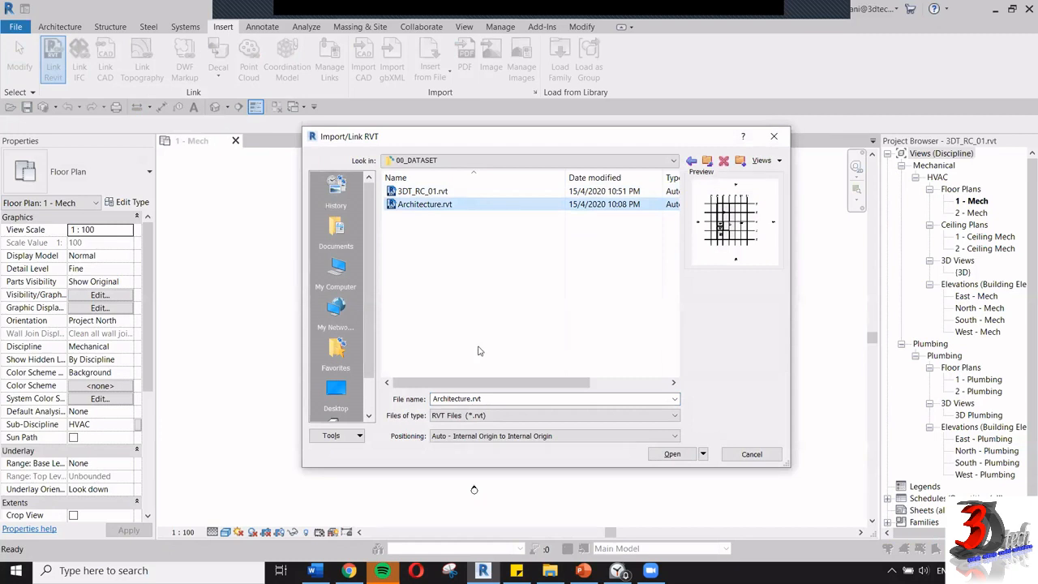
{"action": "left_click", "coordinate": [672, 453]}
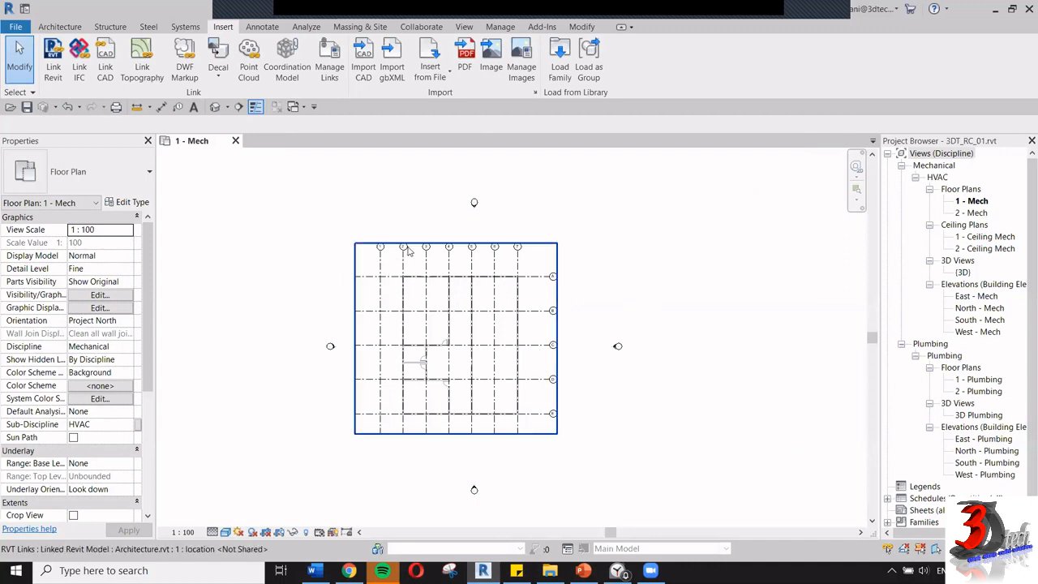
Examine the linked architectural model's grids, walls and placement between the elevation markers in the 1 - Mech floor plan
{"action": "scroll", "coordinate": [406, 414], "scroll_direction": "up", "scroll_amount": 5}
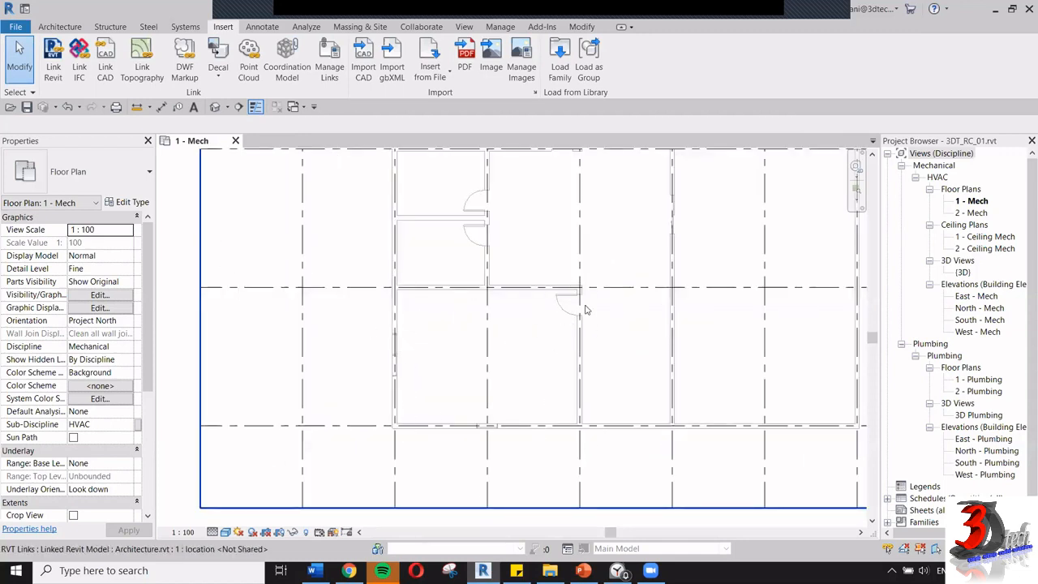
{"action": "scroll", "coordinate": [391, 344], "scroll_direction": "down", "scroll_amount": 5}
{"action": "scroll", "coordinate": [391, 344], "scroll_direction": "down", "scroll_amount": 3}
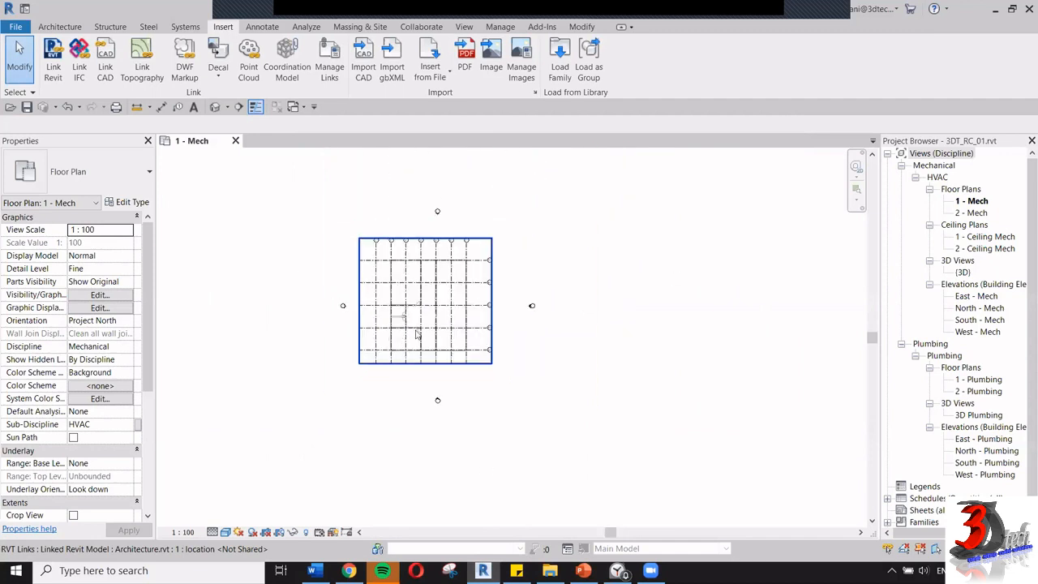
{"action": "scroll", "coordinate": [371, 328], "scroll_direction": "up", "scroll_amount": 2}
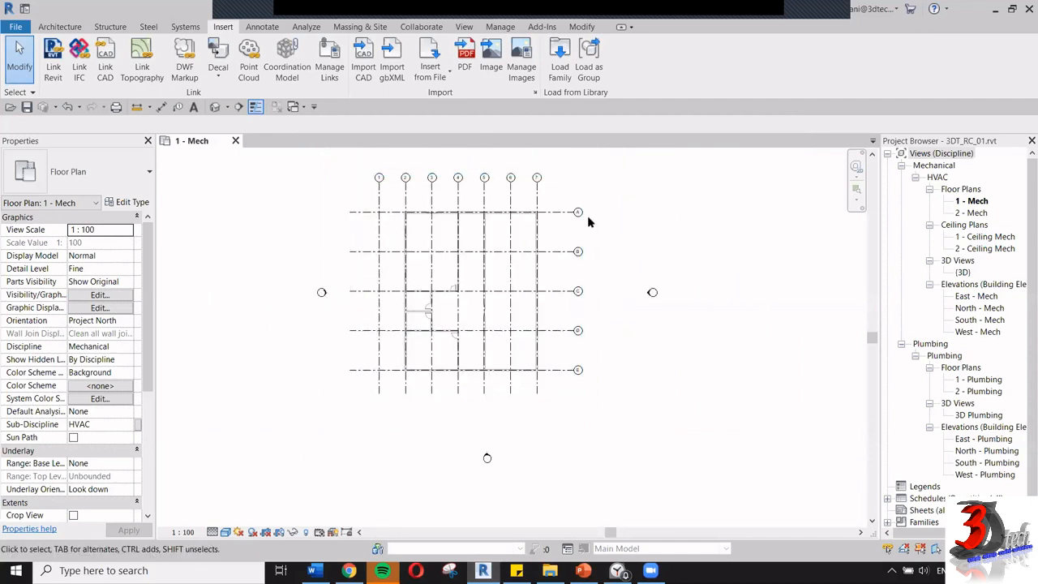
{"action": "left_click", "coordinate": [539, 242]}
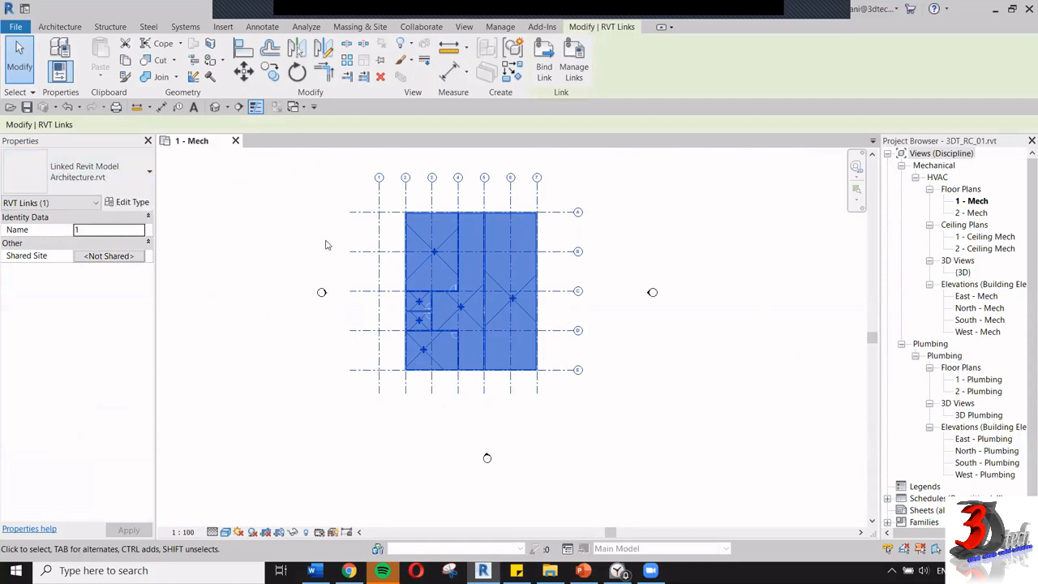
{"action": "left_click", "coordinate": [284, 232]}
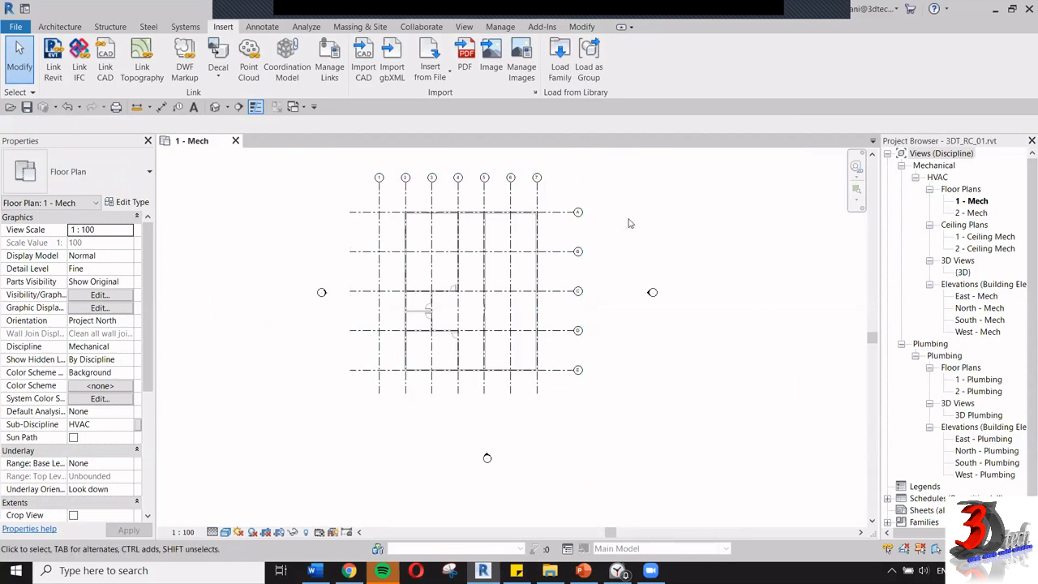
{"action": "scroll", "coordinate": [673, 306], "scroll_direction": "down", "scroll_amount": 3}
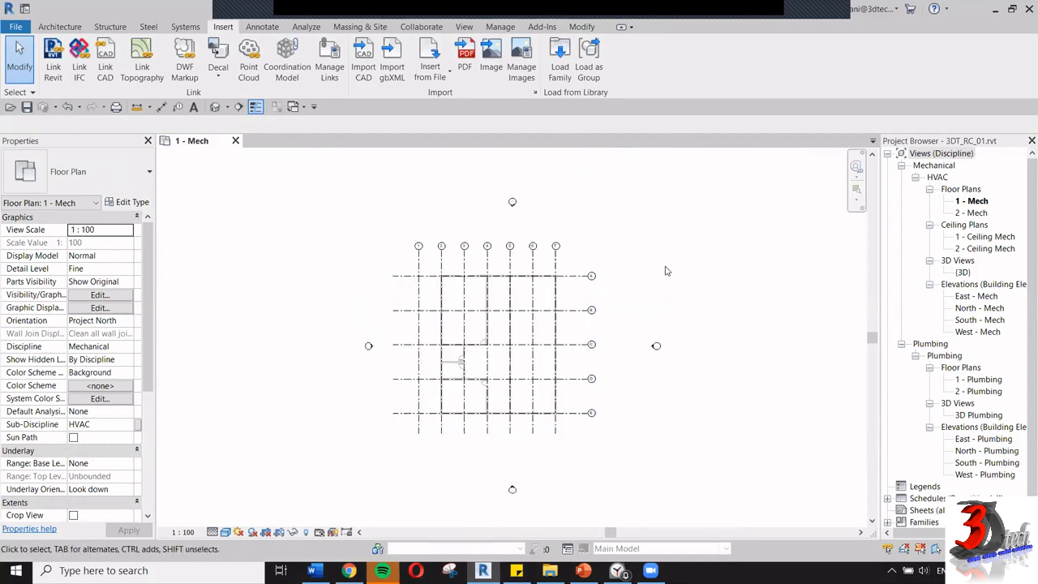
Try moving the unpinned Architecture.rvt link up and to the right past the east elevation marker, and undo the move
{"action": "left_click", "coordinate": [549, 294]}
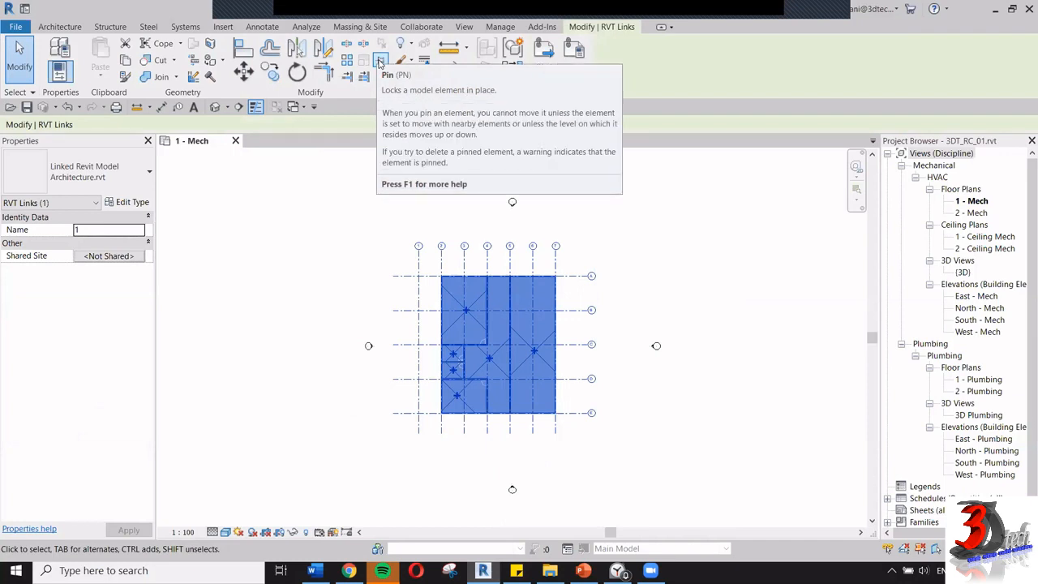
{"action": "left_click", "coordinate": [361, 200]}
{"action": "left_click", "coordinate": [521, 331]}
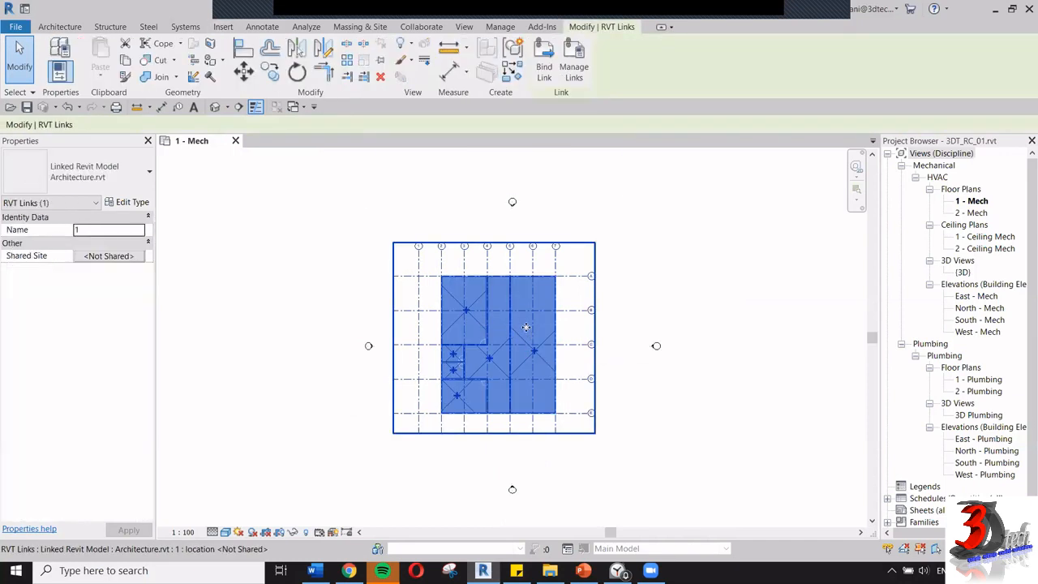
{"action": "left_click_drag", "start_coordinate": [526, 328], "coordinate": [686, 259]}
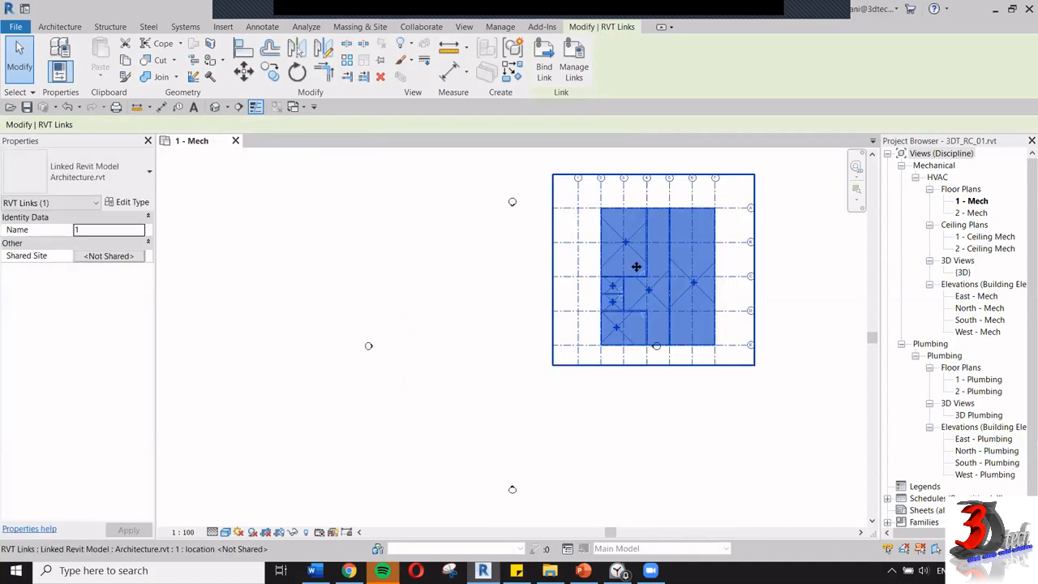
{"action": "key", "text": "ctrl+z"}
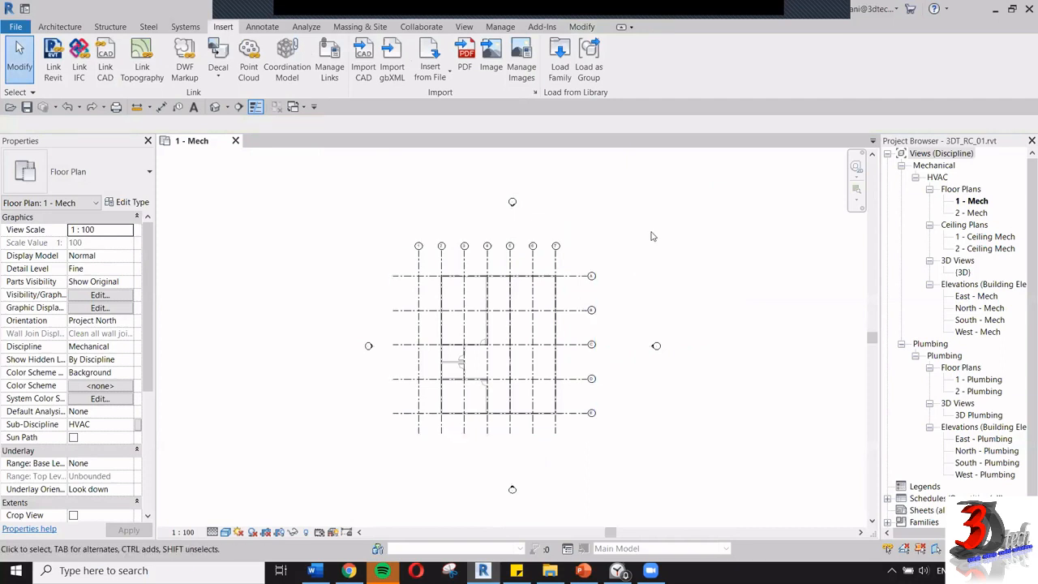
Pin the Architecture.rvt link in the 1 - Mech floor plan and open the North - Mech elevation
{"action": "left_click", "coordinate": [563, 310]}
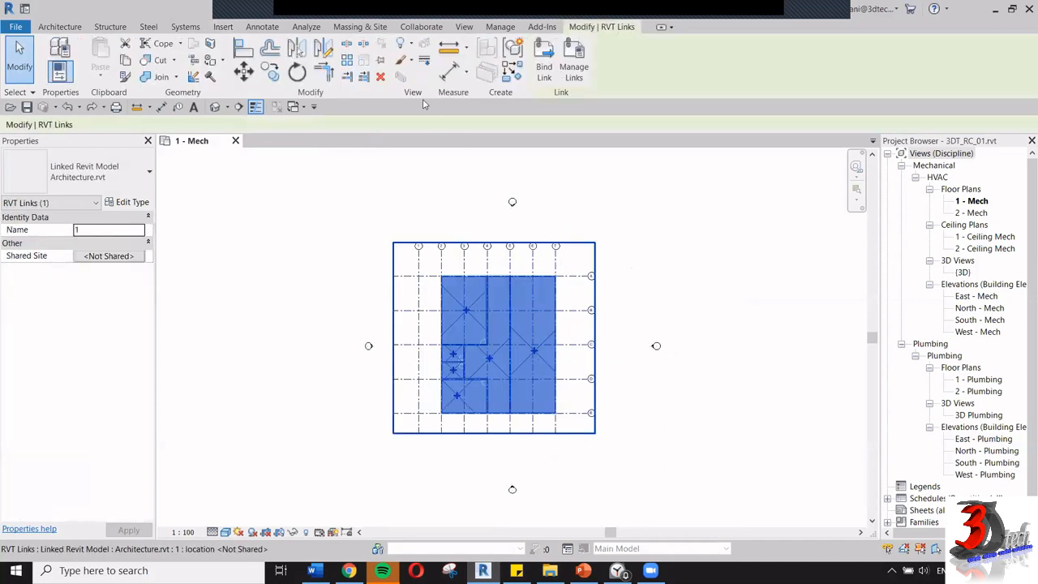
{"action": "left_click", "coordinate": [382, 62]}
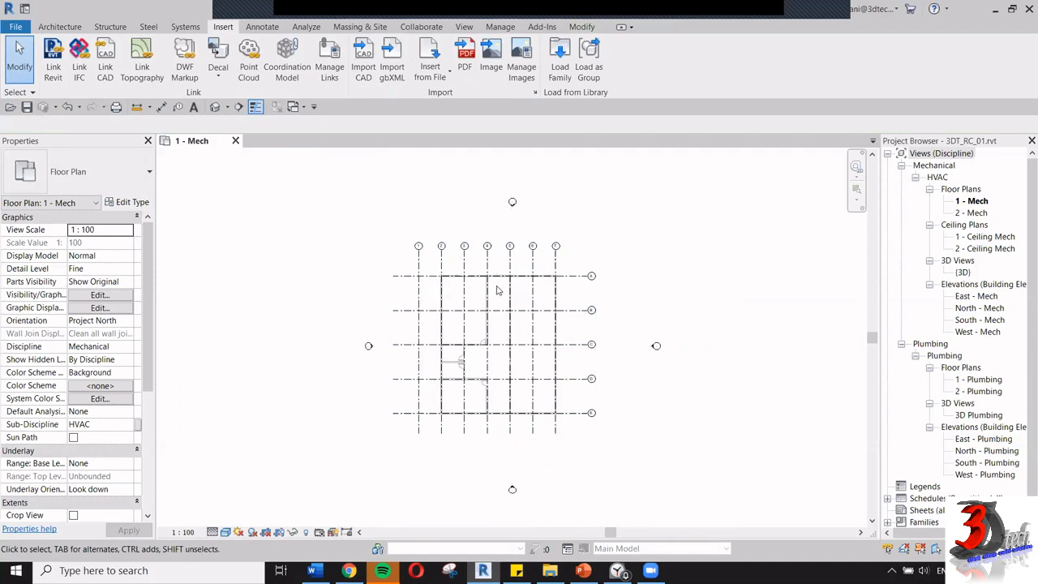
{"action": "double_click", "coordinate": [976, 310]}
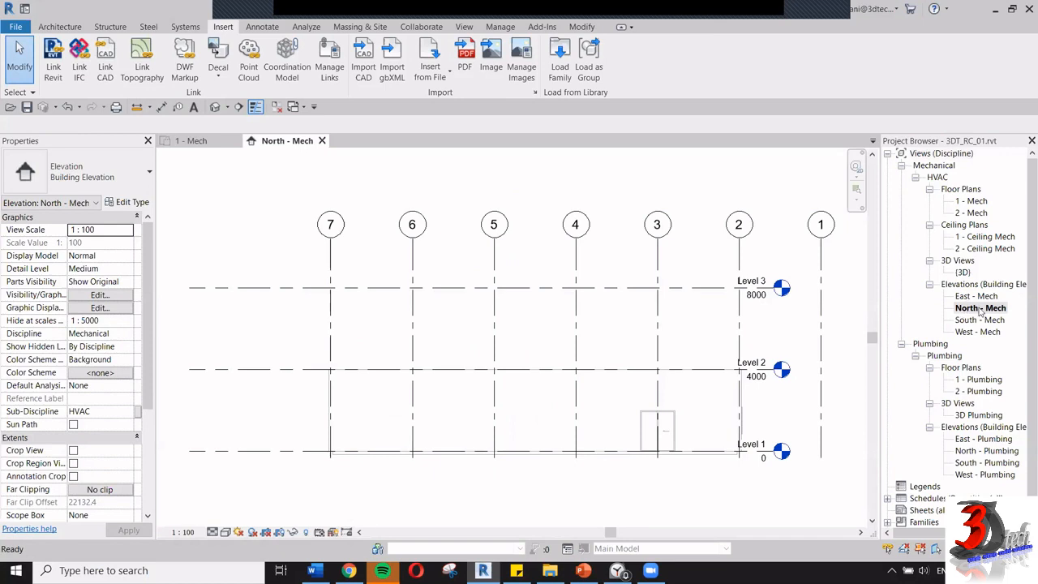
{"action": "scroll", "coordinate": [334, 359], "scroll_direction": "down", "scroll_amount": 3}
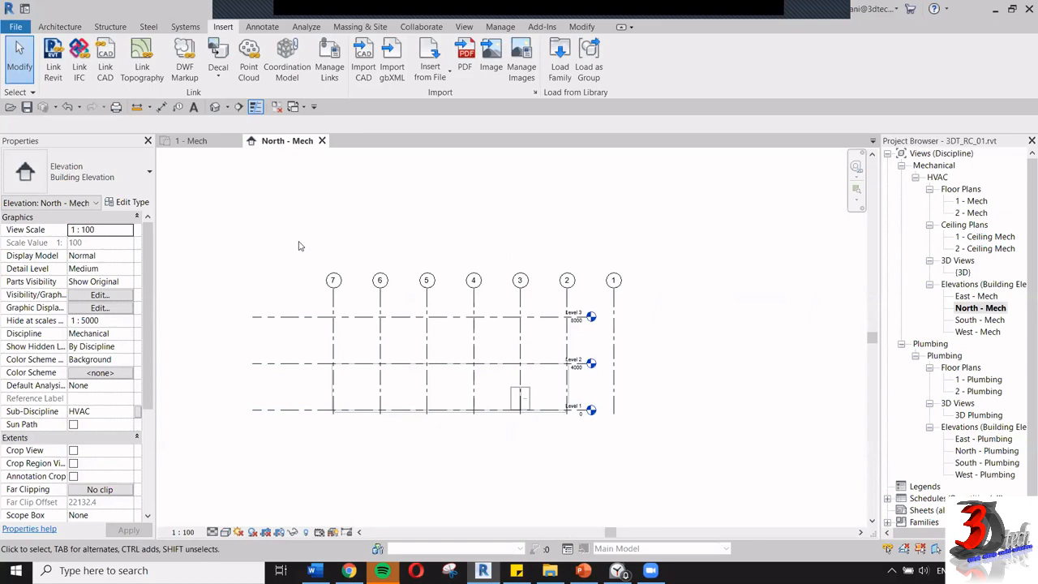
Hide the Architecture.rvt link in the North - Mech elevation through its Visibility/Graphic Overrides
{"action": "key", "text": "v"}
{"action": "key", "text": "g"}
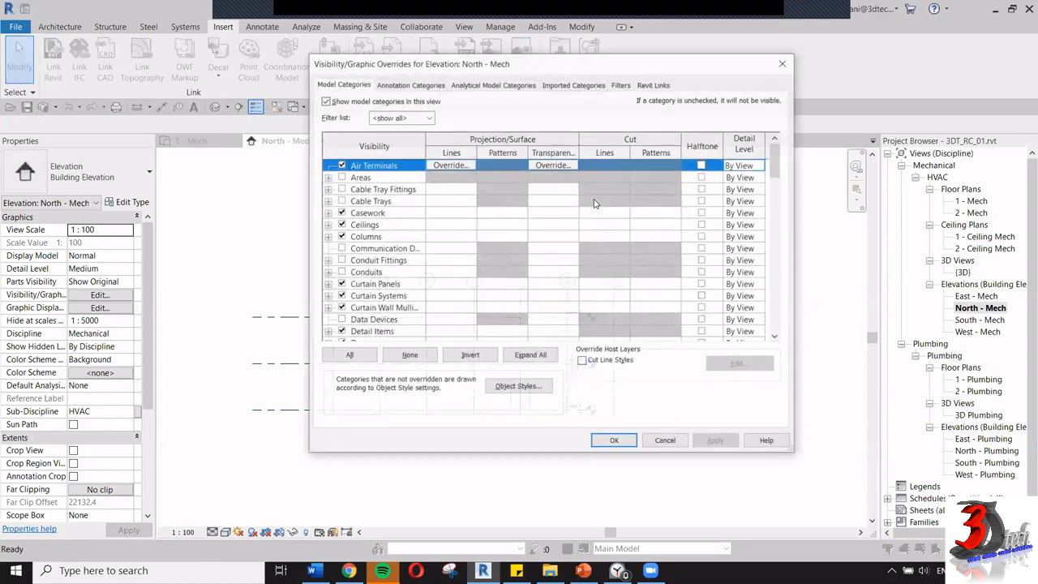
{"action": "key", "text": "Escape"}
{"action": "key", "text": "v"}
{"action": "key", "text": "g"}
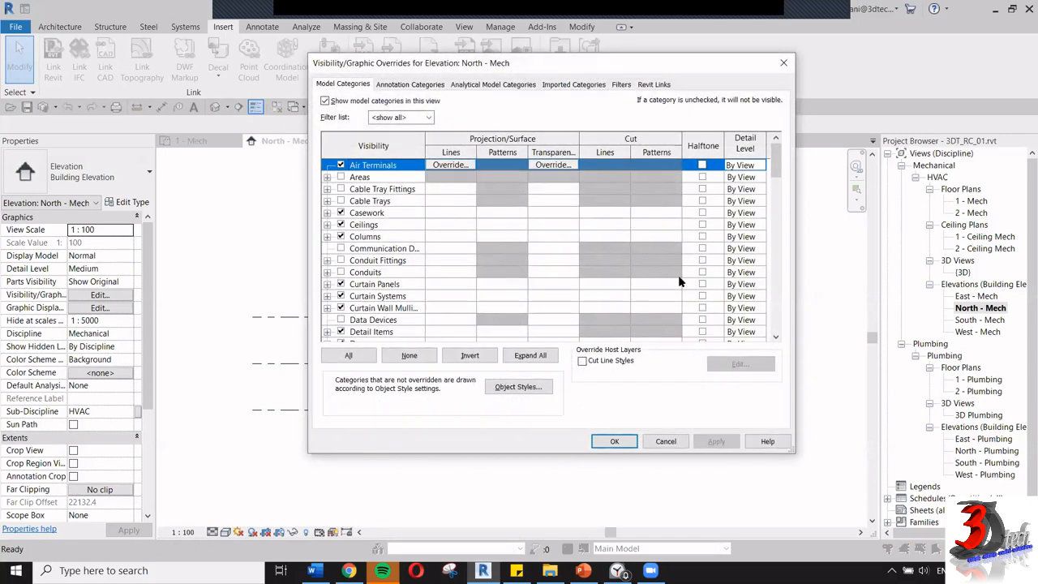
{"action": "left_click", "coordinate": [658, 86]}
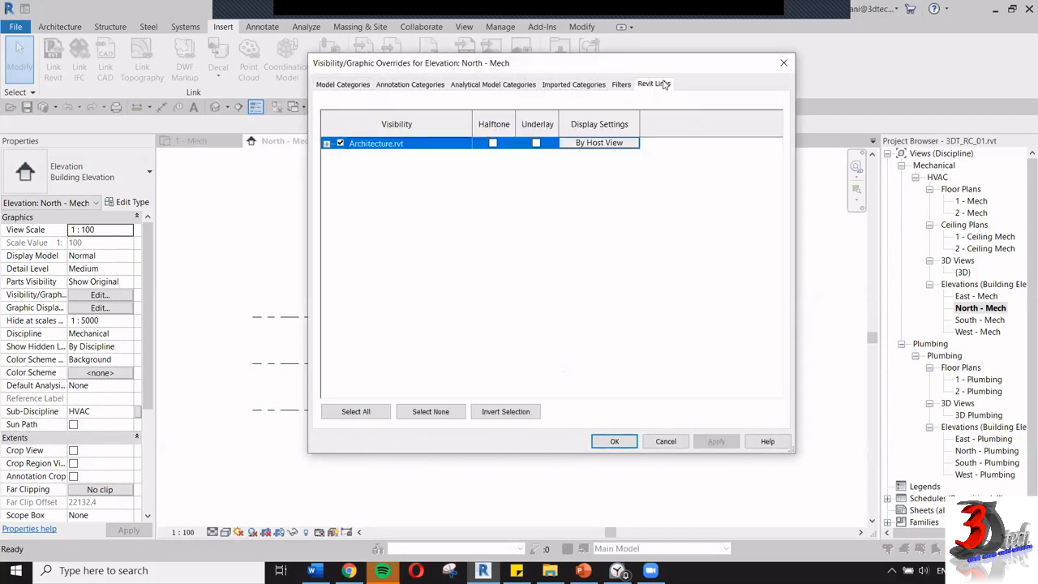
{"action": "left_click", "coordinate": [340, 143]}
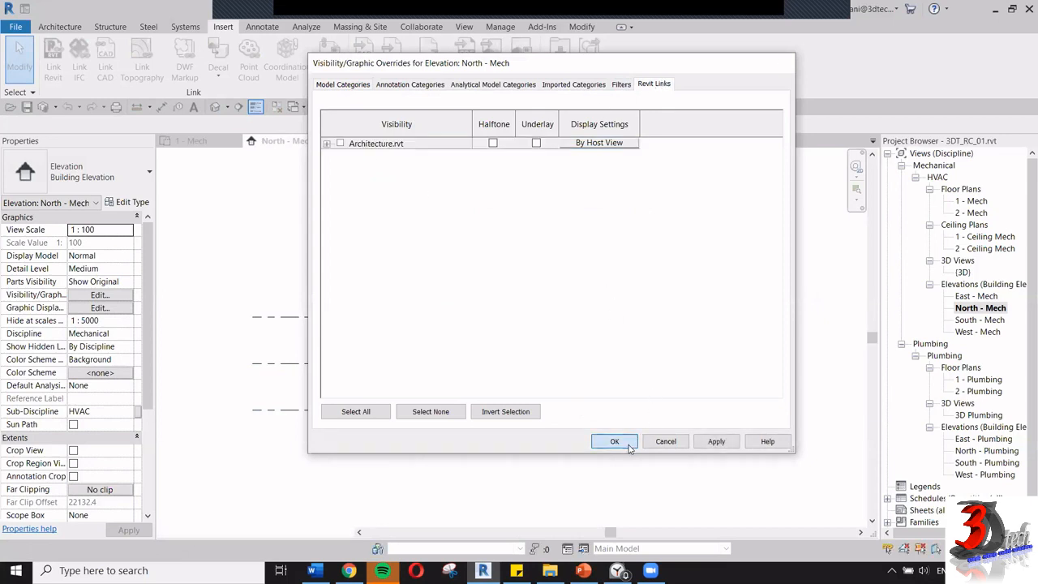
{"action": "left_click", "coordinate": [613, 442]}
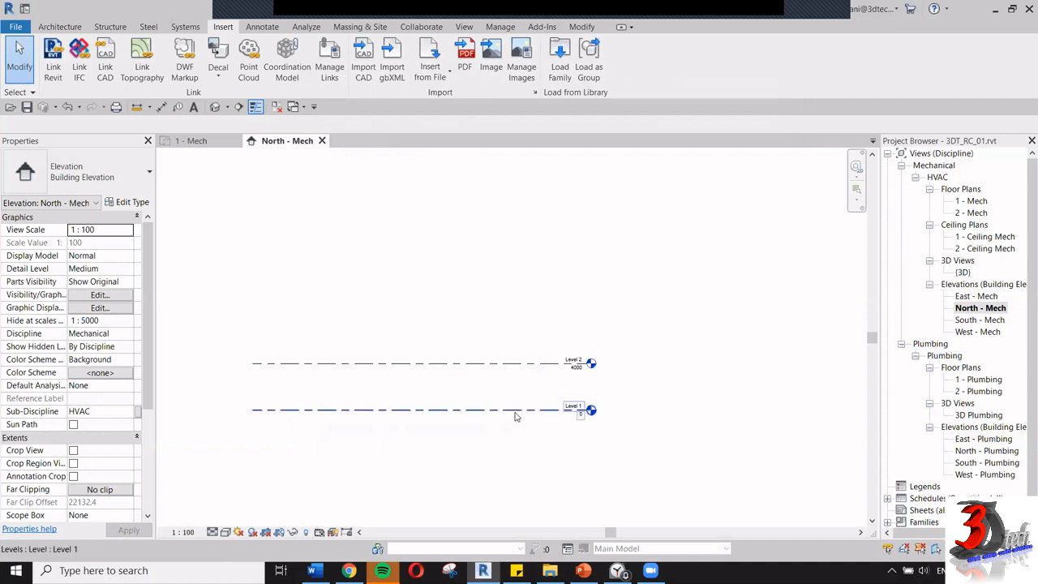
Extend the head end of the Level 1 and Level 2 lines outward, well beyond their original extents
{"action": "left_click", "coordinate": [586, 410]}
{"action": "left_click_drag", "start_coordinate": [590, 412], "coordinate": [702, 410]}
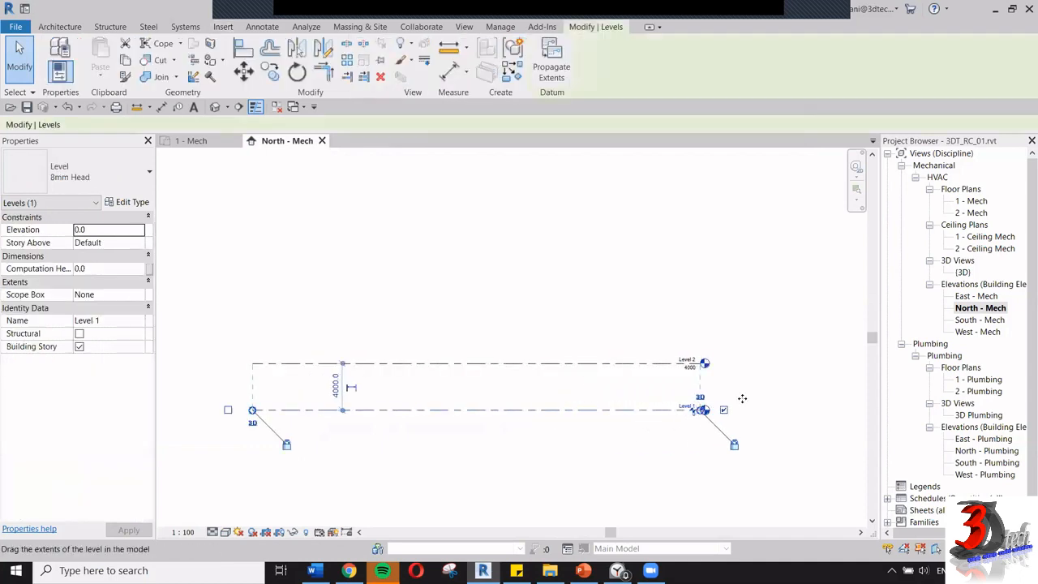
{"action": "left_click", "coordinate": [827, 298]}
Make the Architecture.rvt link visible again in the North - Mech elevation and compare its levels with the project's levels
{"action": "key", "text": "v"}
{"action": "key", "text": "v"}
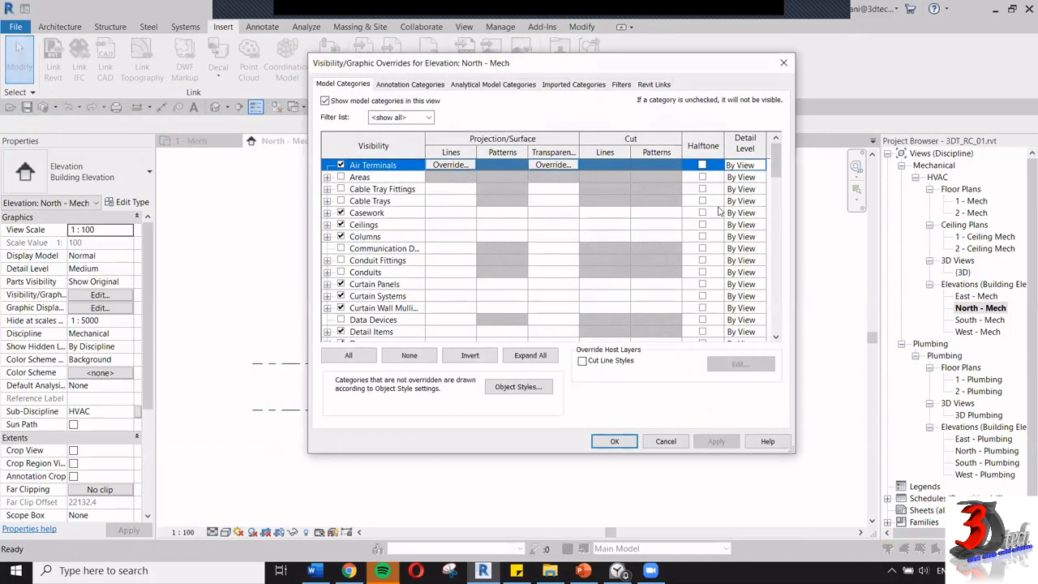
{"action": "left_click", "coordinate": [662, 84]}
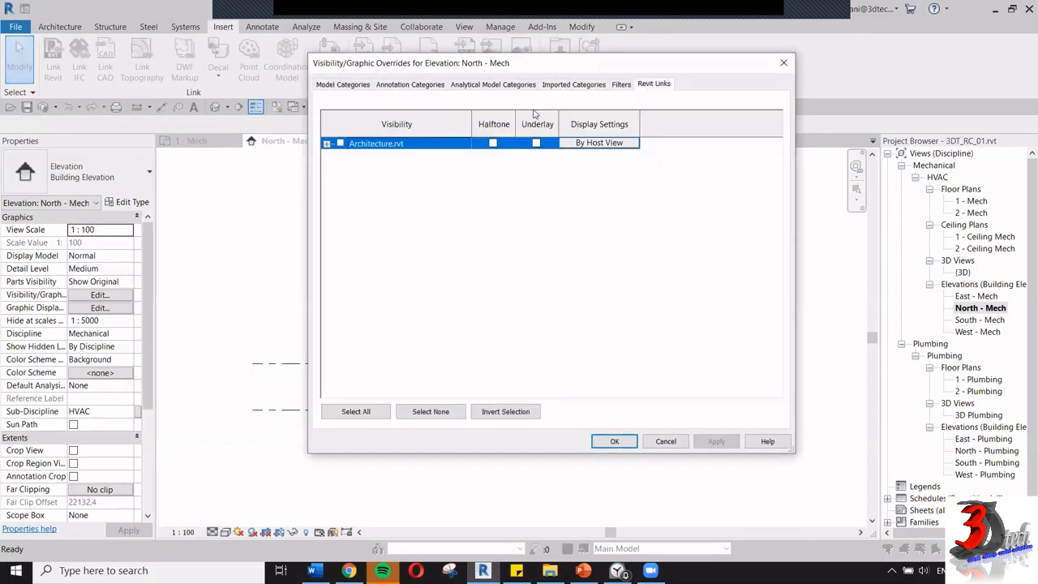
{"action": "left_click", "coordinate": [339, 143]}
{"action": "left_click", "coordinate": [613, 441]}
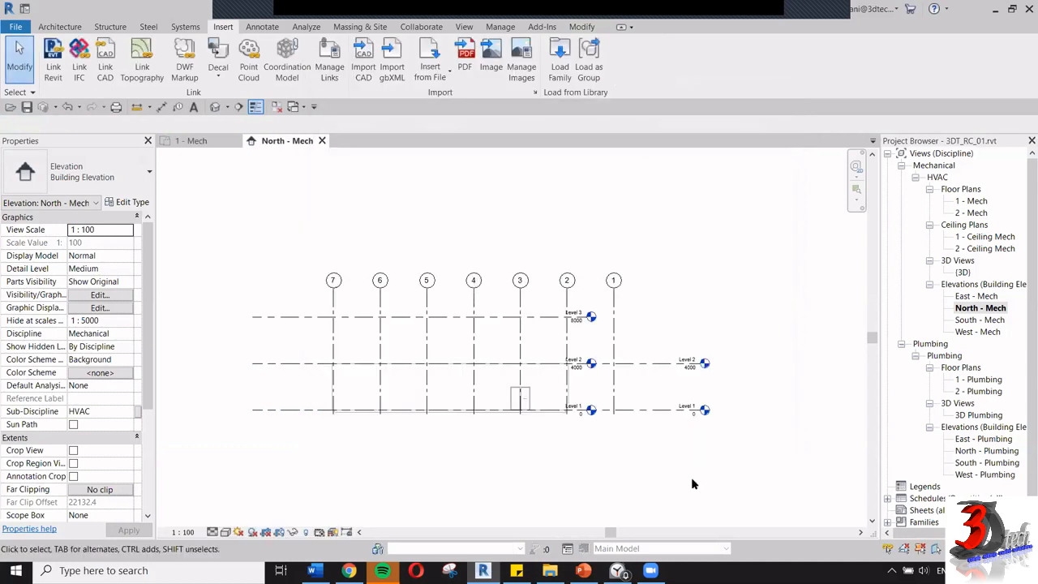
{"action": "scroll", "coordinate": [599, 424], "scroll_direction": "up", "scroll_amount": 3}
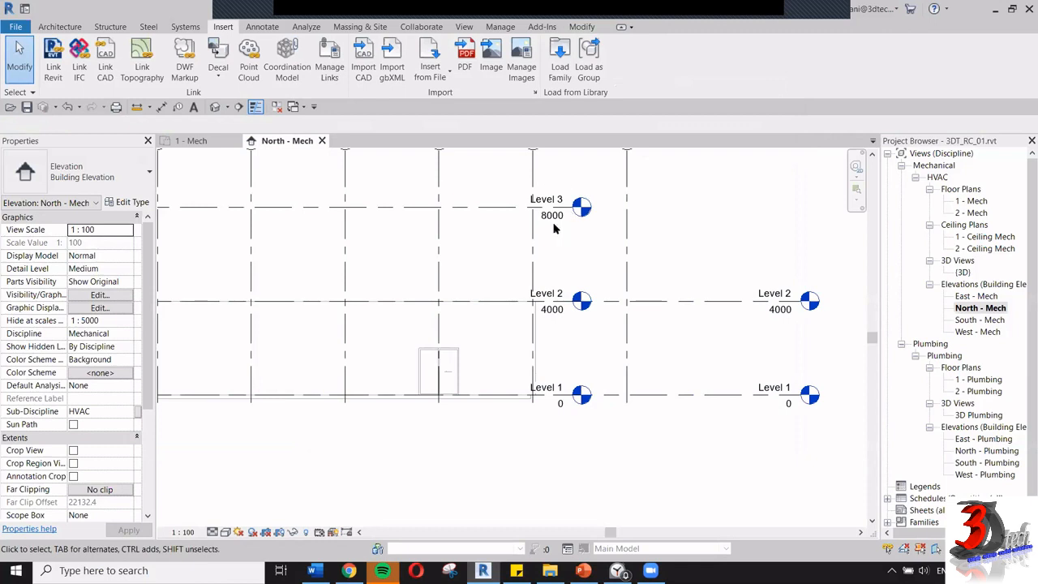
{"action": "scroll", "coordinate": [622, 230], "scroll_direction": "down", "scroll_amount": 3}
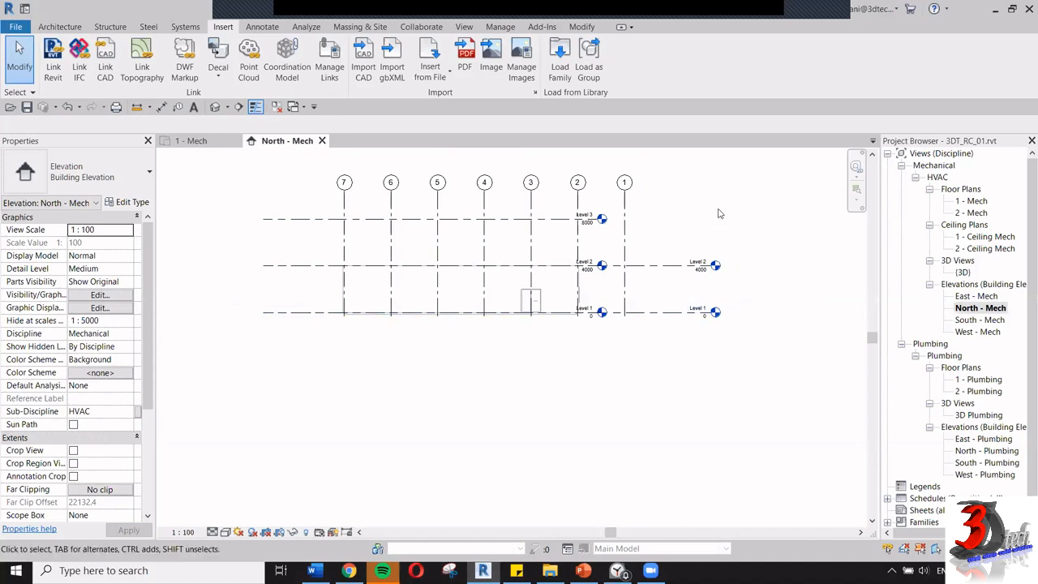
{"action": "middle_click_drag", "start_coordinate": [716, 200], "coordinate": [706, 276]}
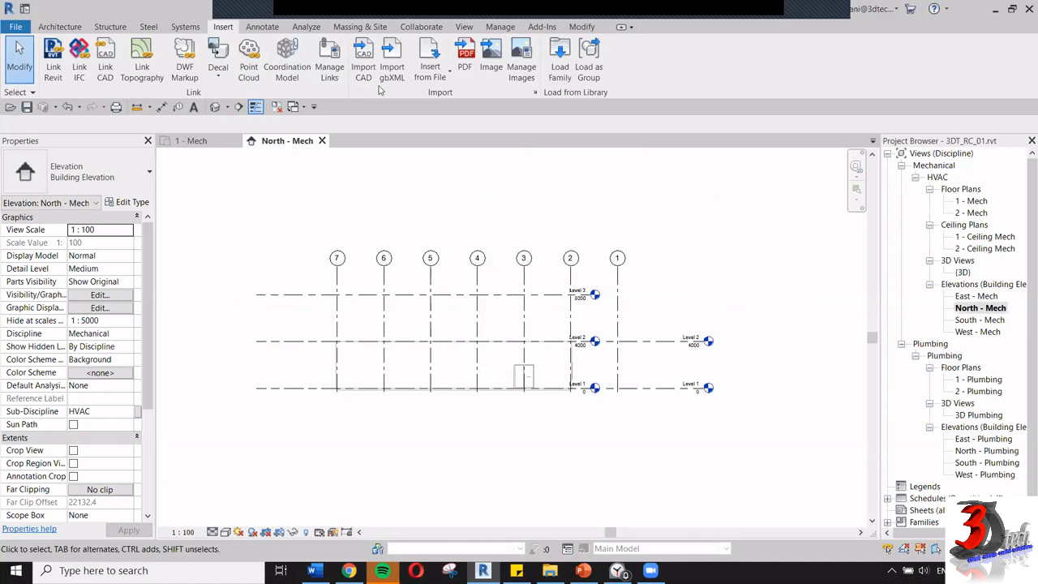
{"action": "left_click", "coordinate": [436, 29]}
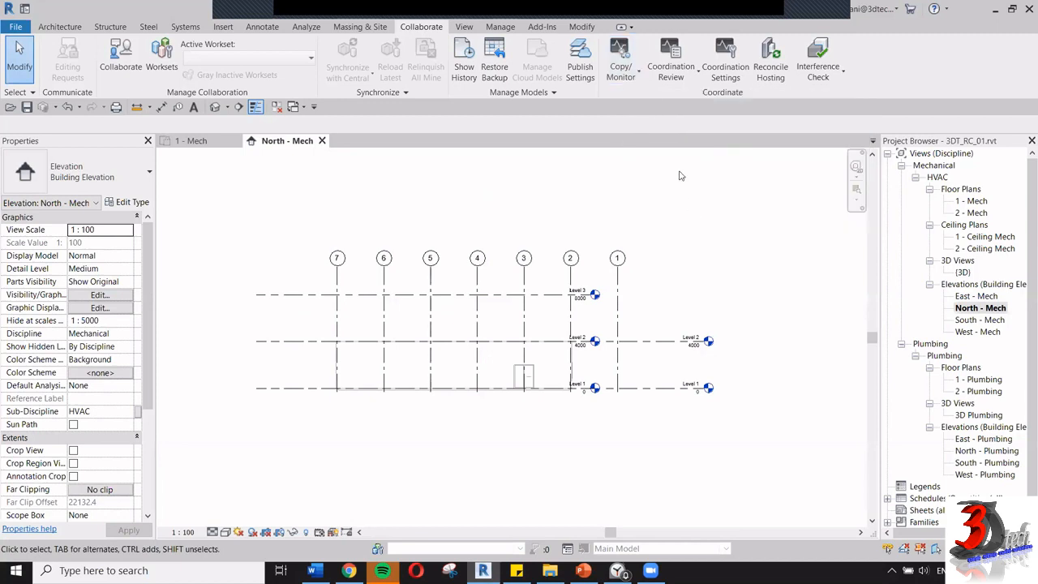
{"action": "left_click", "coordinate": [630, 76]}
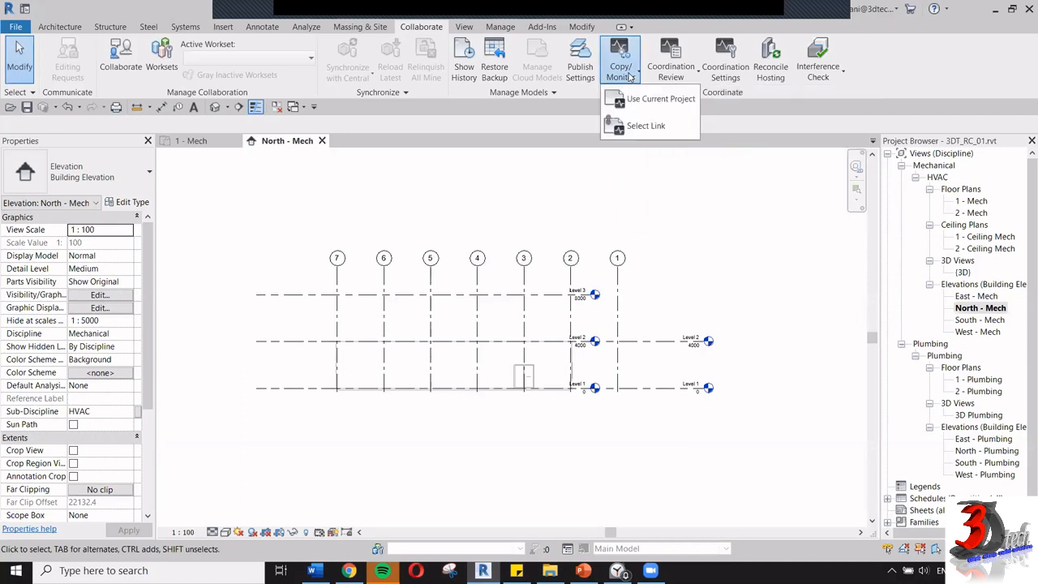
{"action": "left_click", "coordinate": [674, 125]}
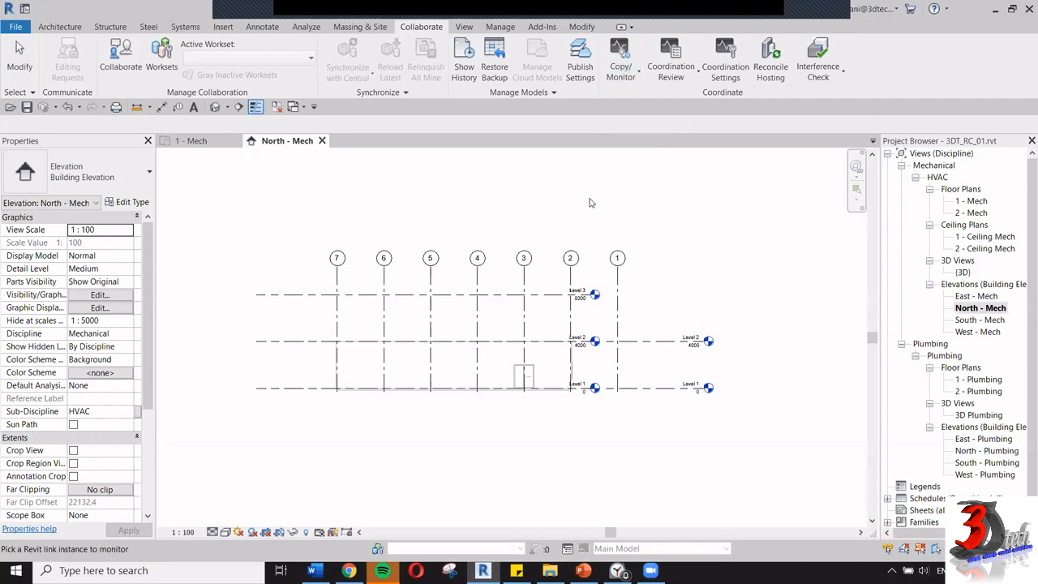
{"action": "left_click", "coordinate": [525, 292]}
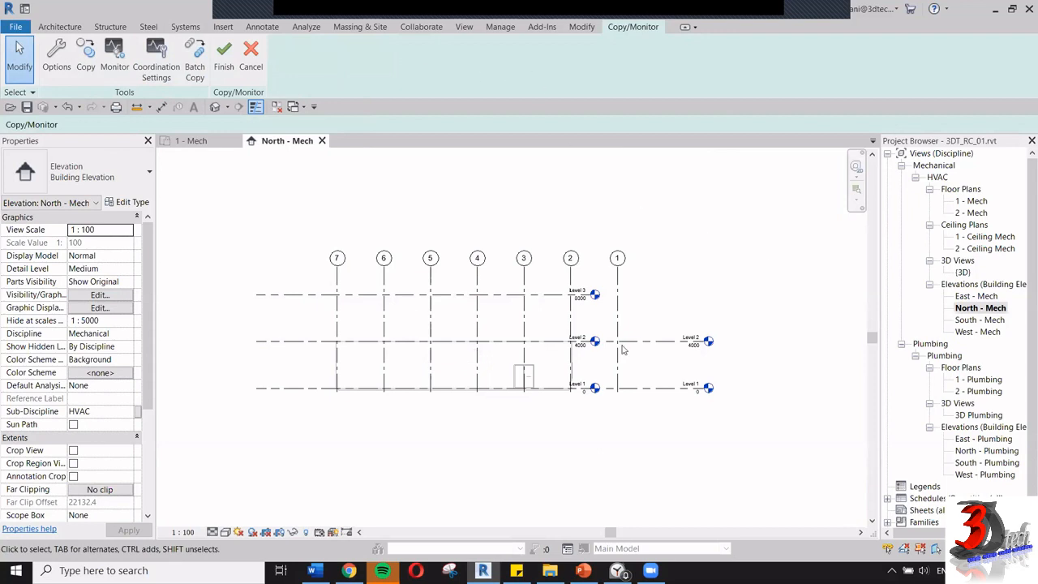
{"action": "left_click", "coordinate": [250, 54]}
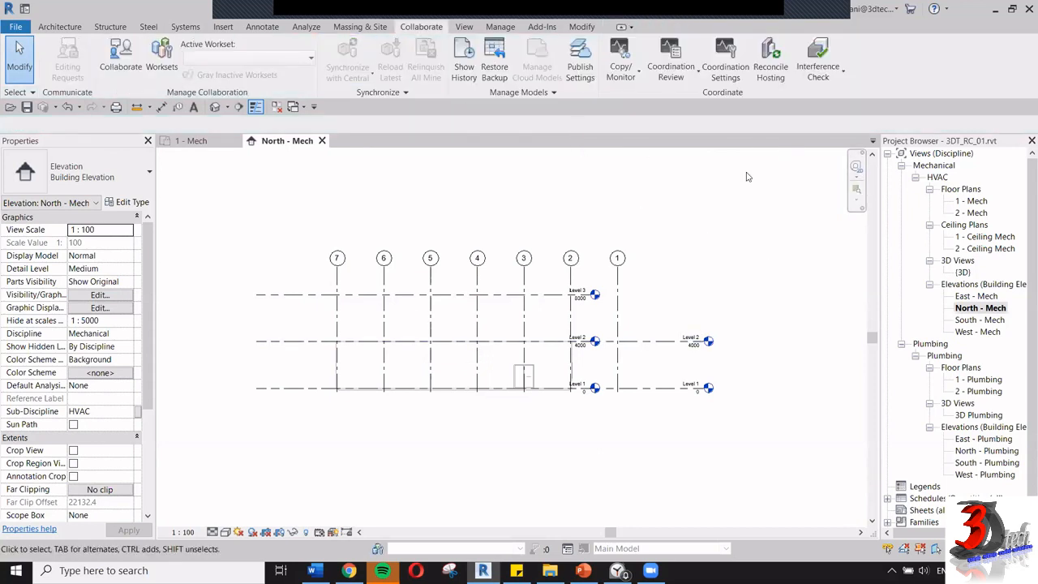
Start a Copy/Monitor session on the linked Architecture.rvt model in the North - Mech elevation
{"action": "left_click", "coordinate": [621, 69]}
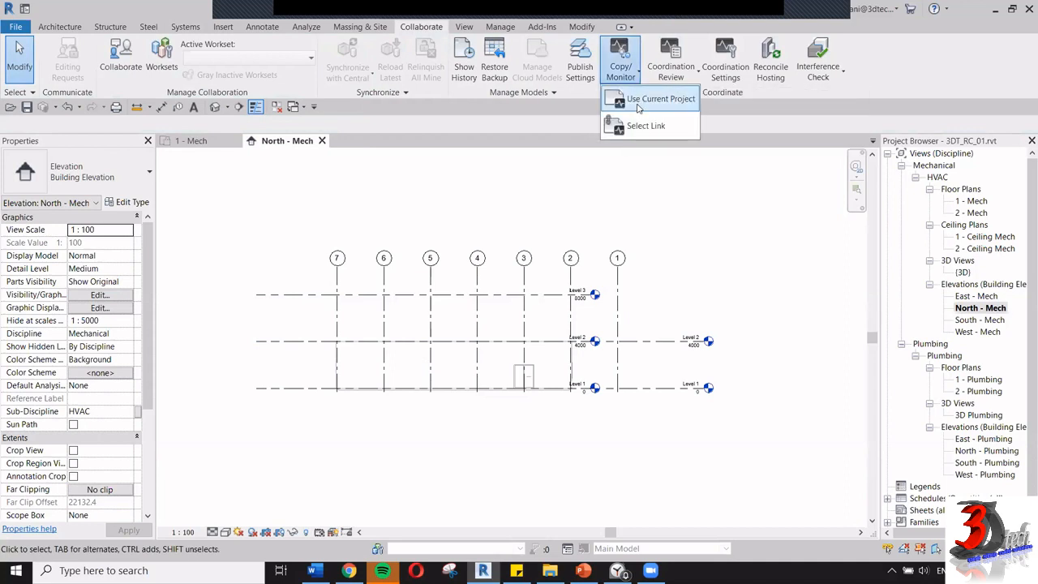
{"action": "left_click", "coordinate": [642, 127]}
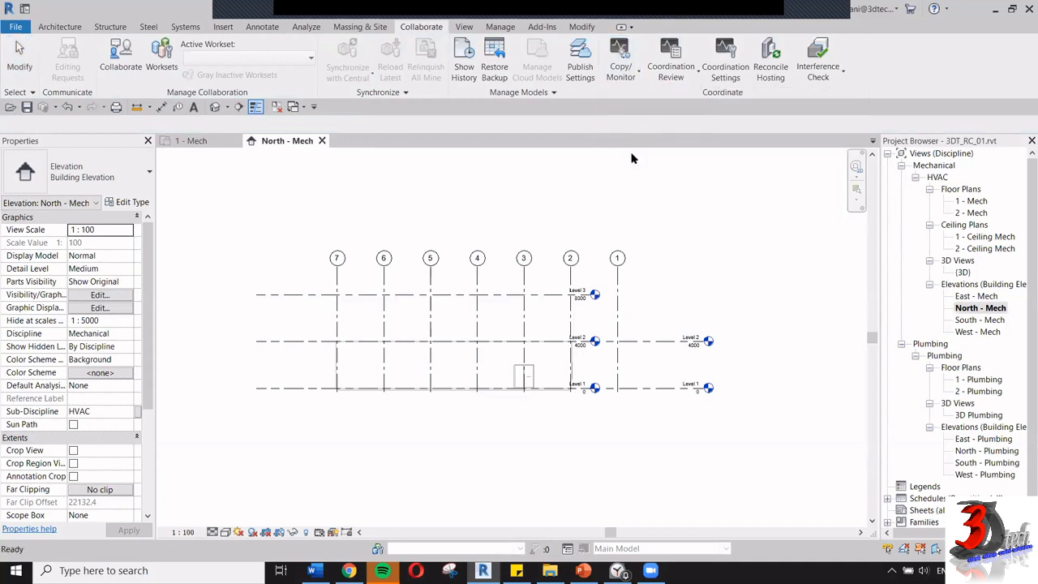
{"action": "left_click", "coordinate": [527, 304]}
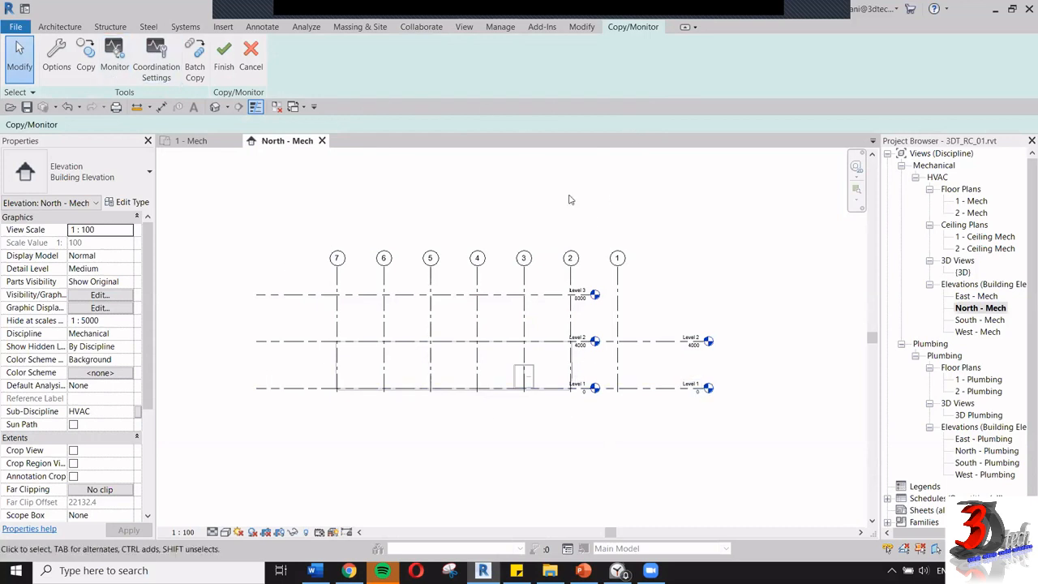
Look through the Copy/Monitor options for levels, grids, columns, walls and floors
{"action": "left_click", "coordinate": [53, 67]}
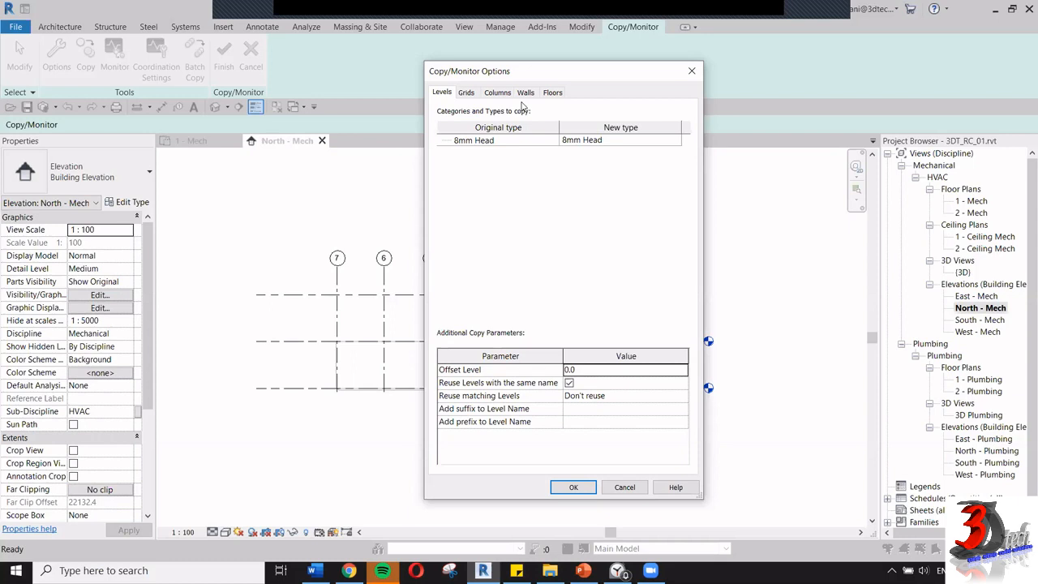
{"action": "left_click", "coordinate": [468, 90]}
{"action": "left_click", "coordinate": [492, 93]}
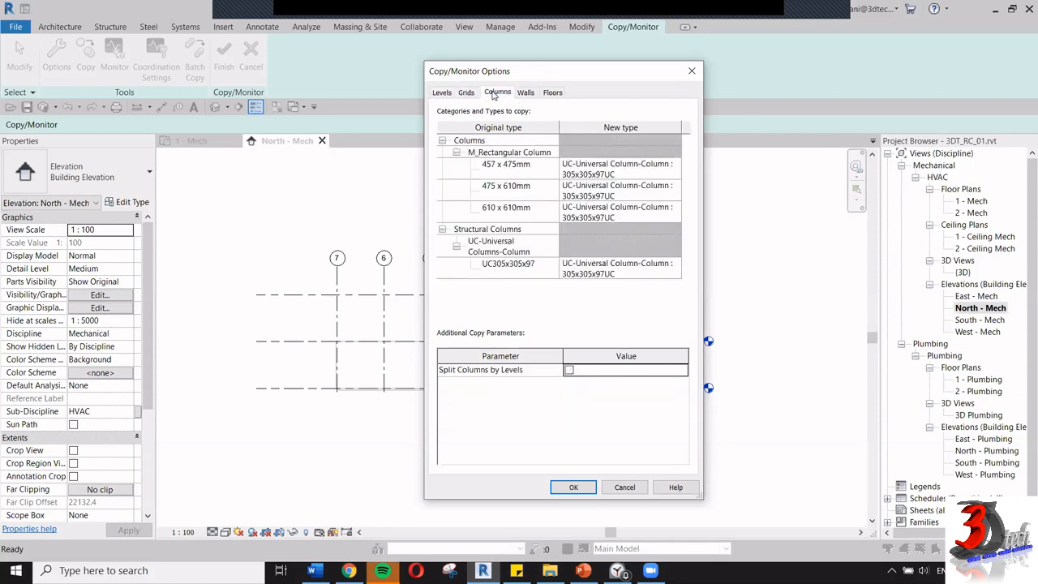
{"action": "left_click", "coordinate": [528, 95]}
{"action": "left_click", "coordinate": [554, 94]}
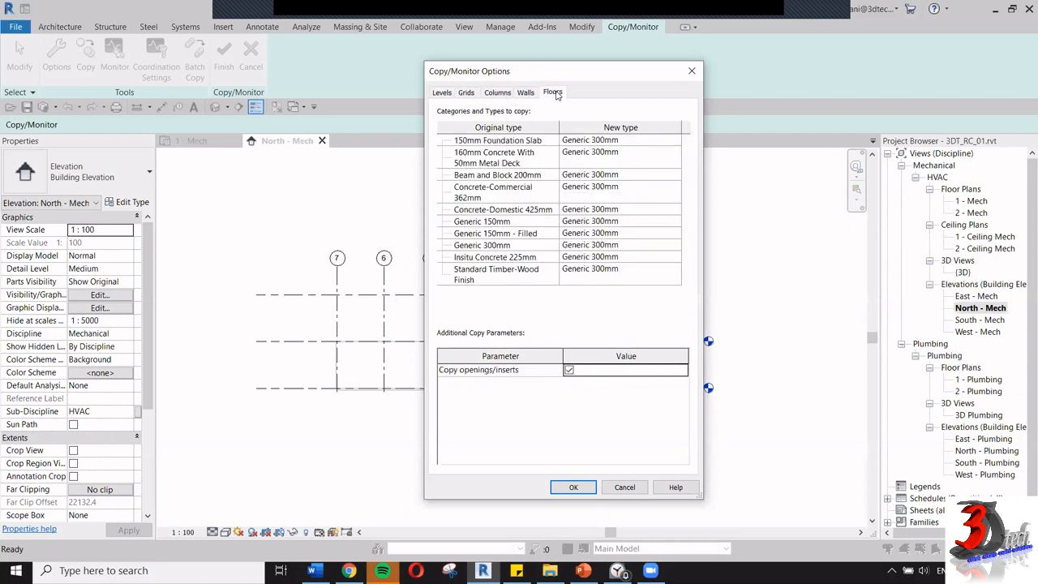
{"action": "left_click", "coordinate": [444, 92]}
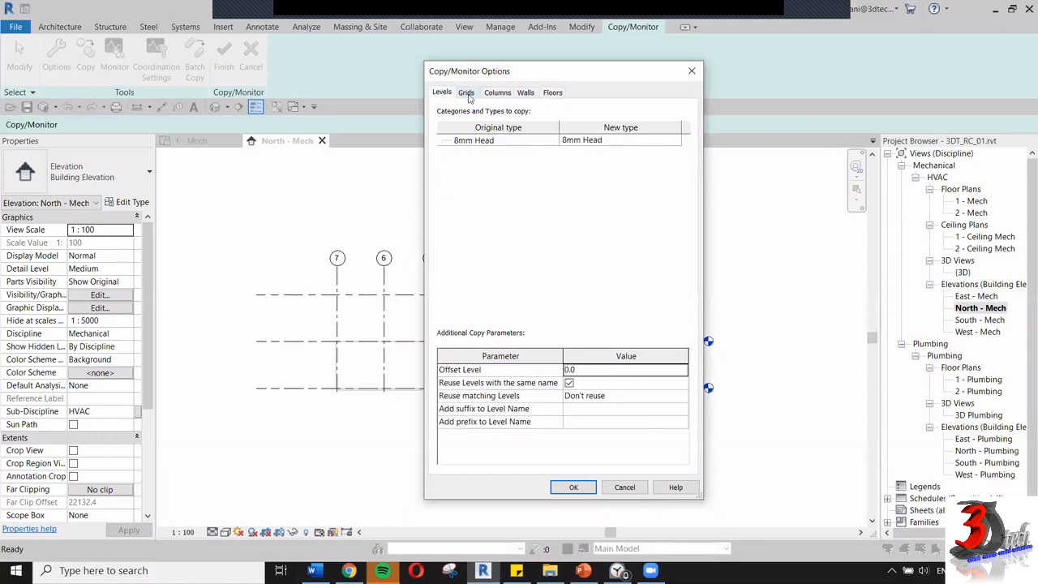
{"action": "left_click", "coordinate": [466, 93]}
{"action": "left_click", "coordinate": [497, 92]}
{"action": "left_click", "coordinate": [525, 93]}
{"action": "left_click", "coordinate": [552, 93]}
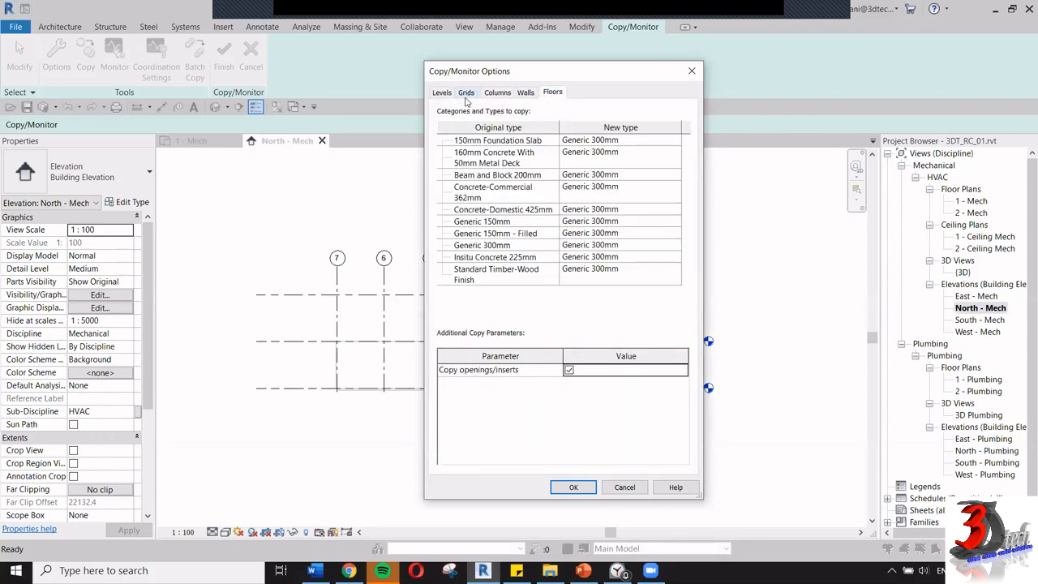
Review the wall, column and level type mappings in the Copy/Monitor options again, ending on the wall types
{"action": "left_click", "coordinate": [527, 95]}
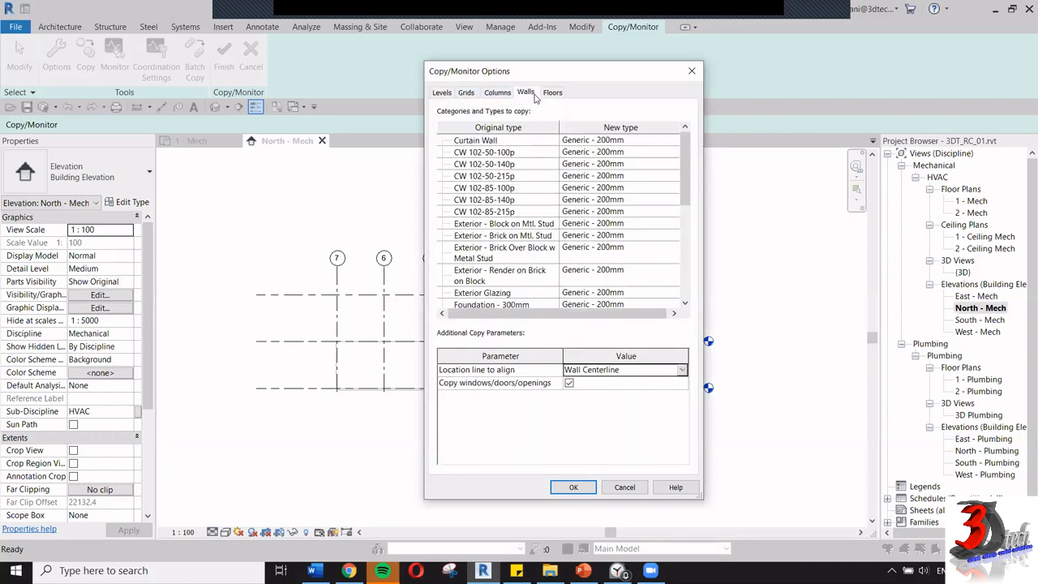
{"action": "left_click", "coordinate": [502, 95]}
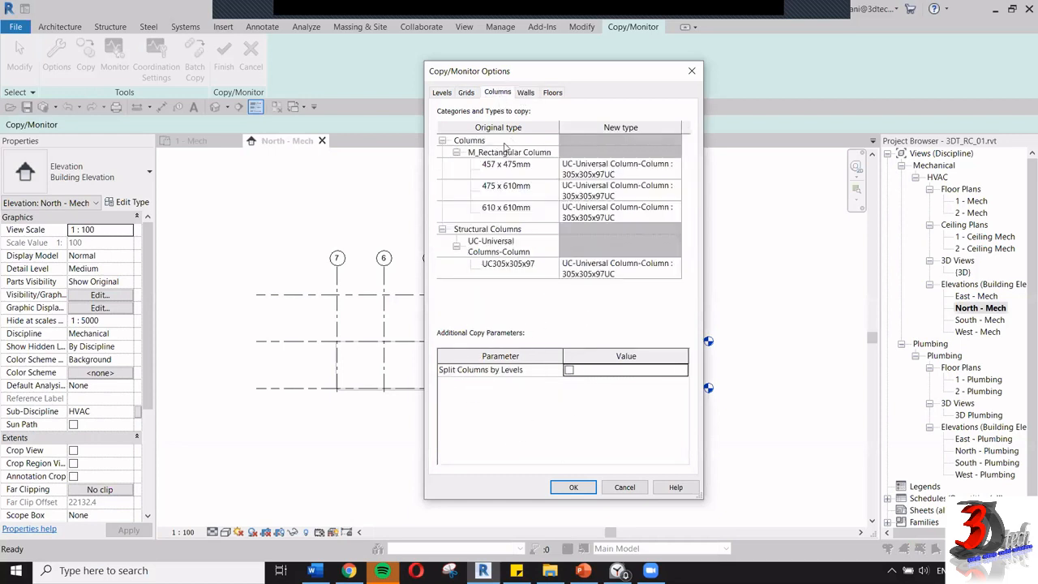
{"action": "left_click", "coordinate": [467, 95]}
{"action": "left_click", "coordinate": [447, 94]}
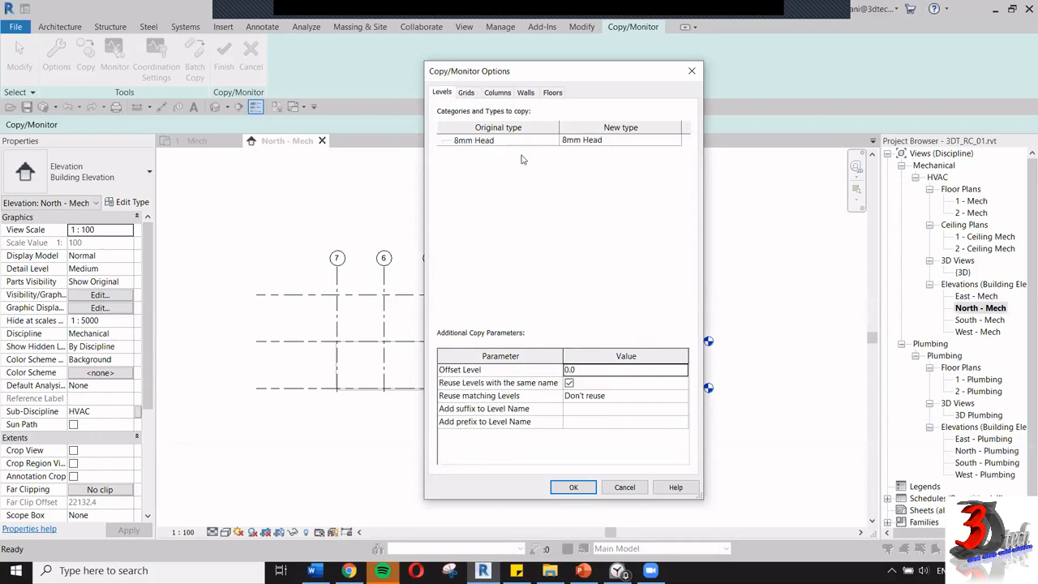
{"action": "left_click", "coordinate": [497, 94]}
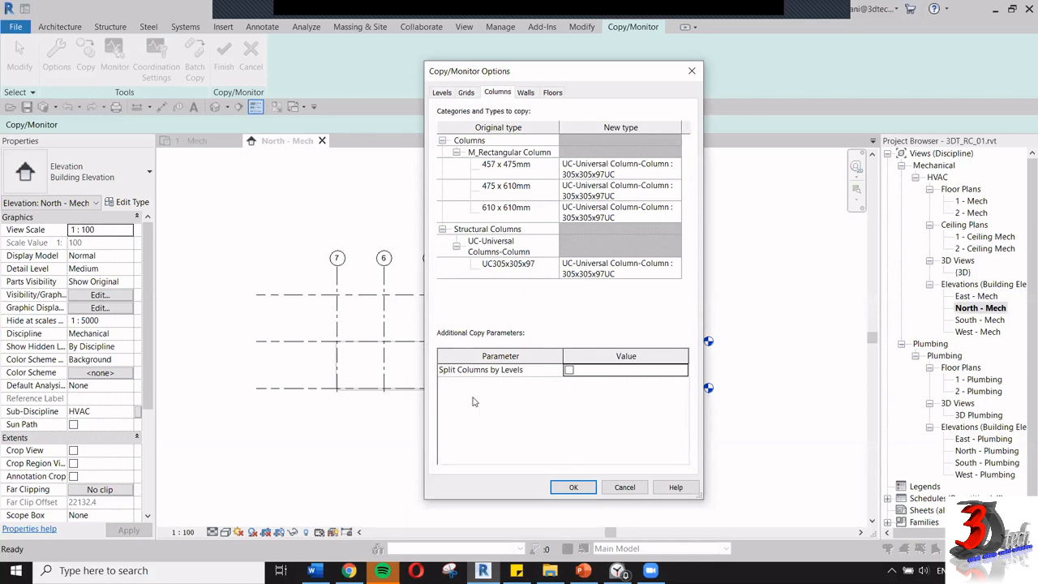
{"action": "left_click", "coordinate": [527, 93]}
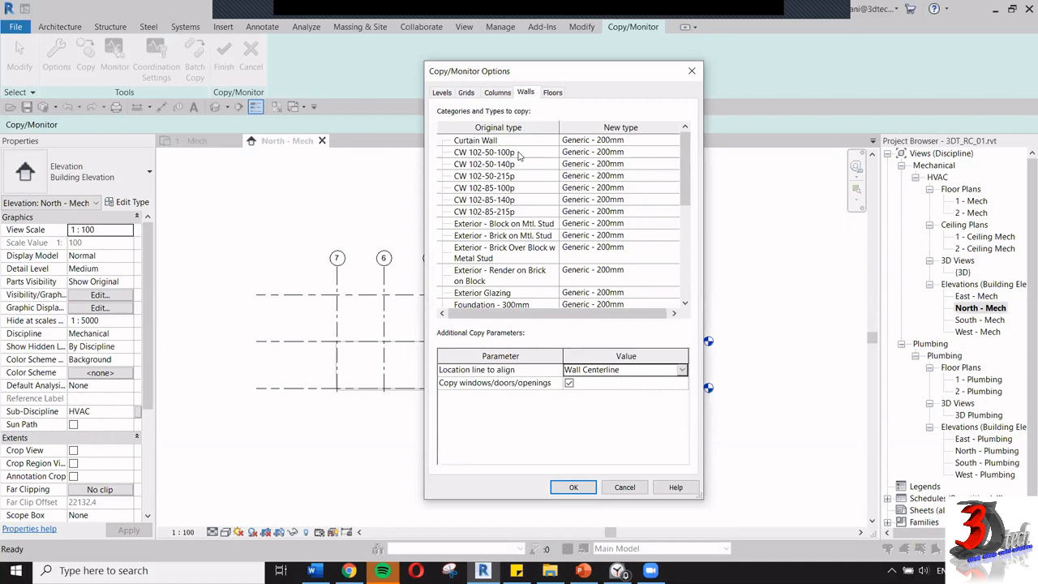
Set the Curtain Wall type to Don't copy this Type and accept the Copy/Monitor options
{"action": "left_click", "coordinate": [556, 141]}
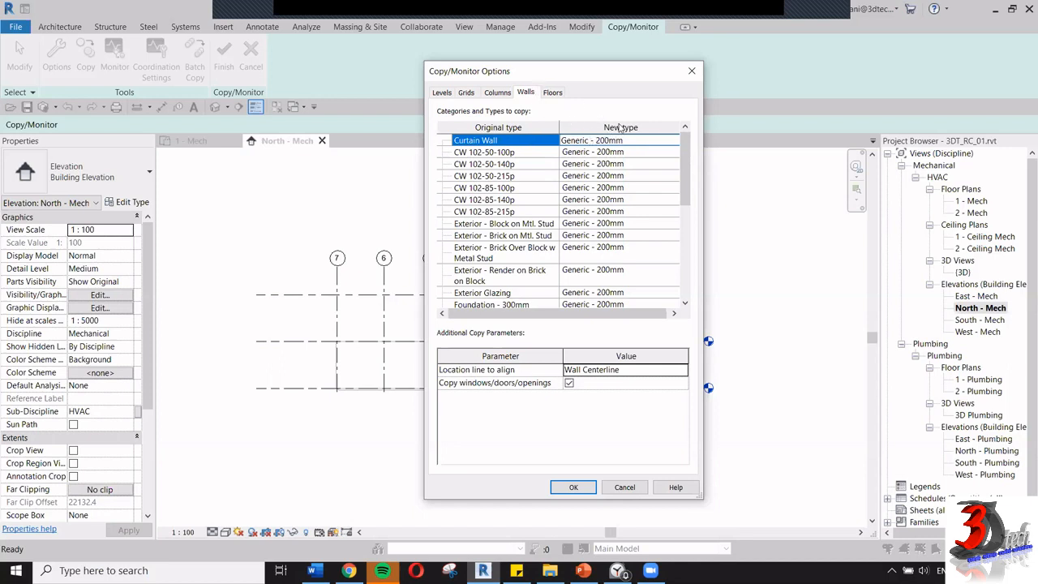
{"action": "left_click", "coordinate": [676, 142]}
{"action": "left_click", "coordinate": [674, 140]}
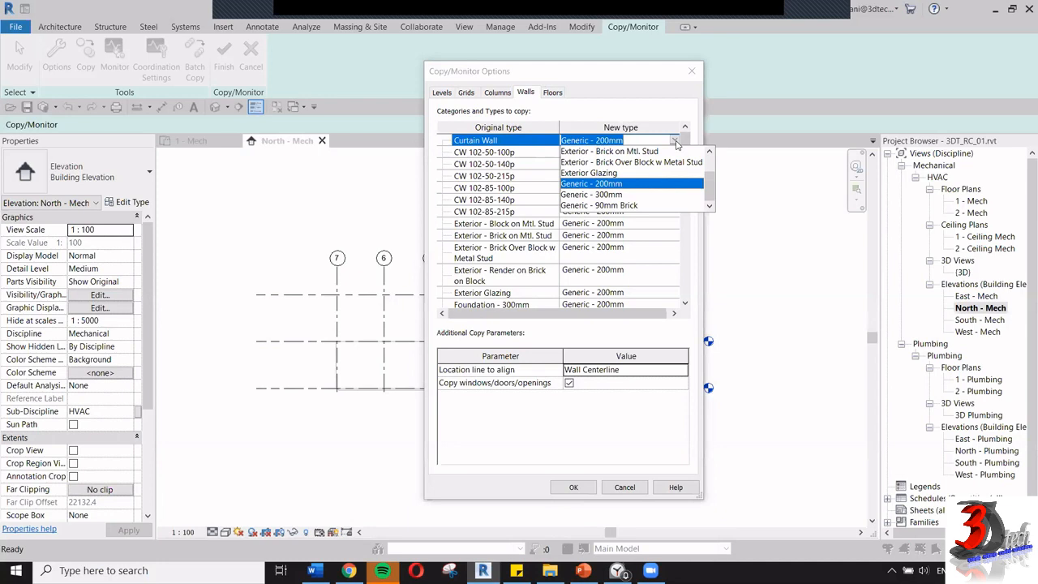
{"action": "left_click", "coordinate": [535, 140]}
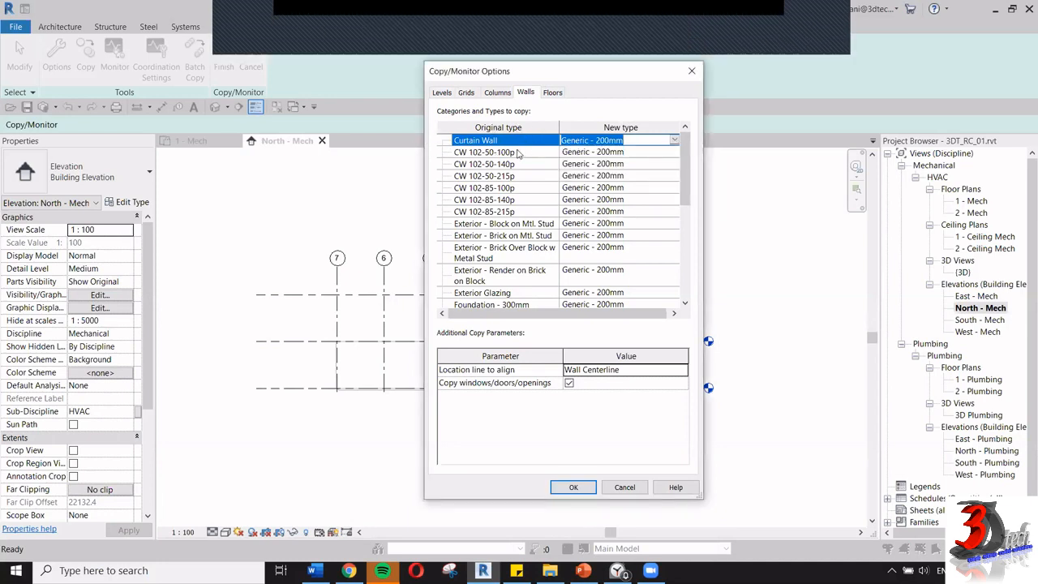
{"action": "left_click", "coordinate": [674, 140]}
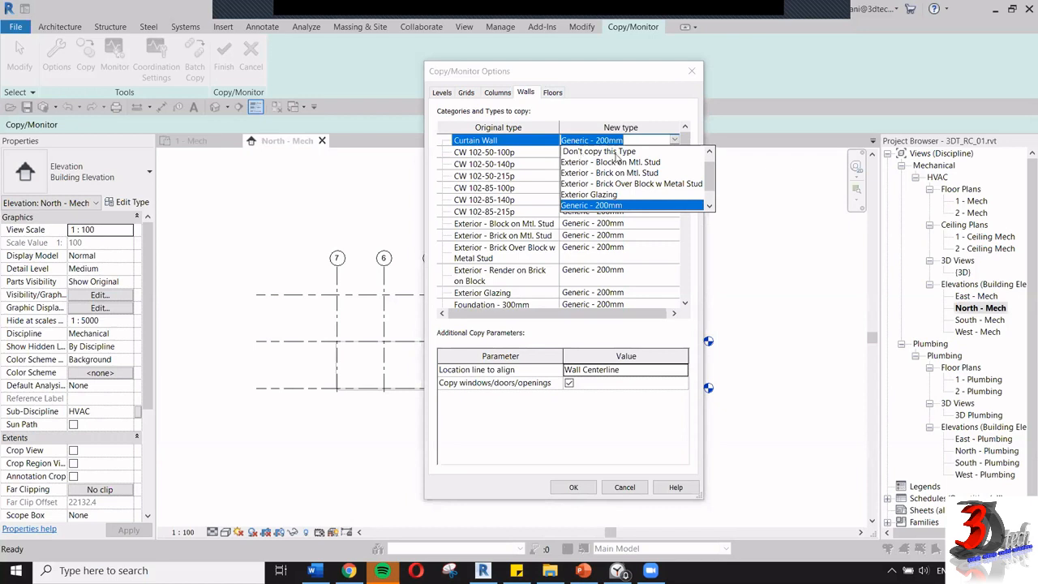
{"action": "left_click", "coordinate": [615, 153]}
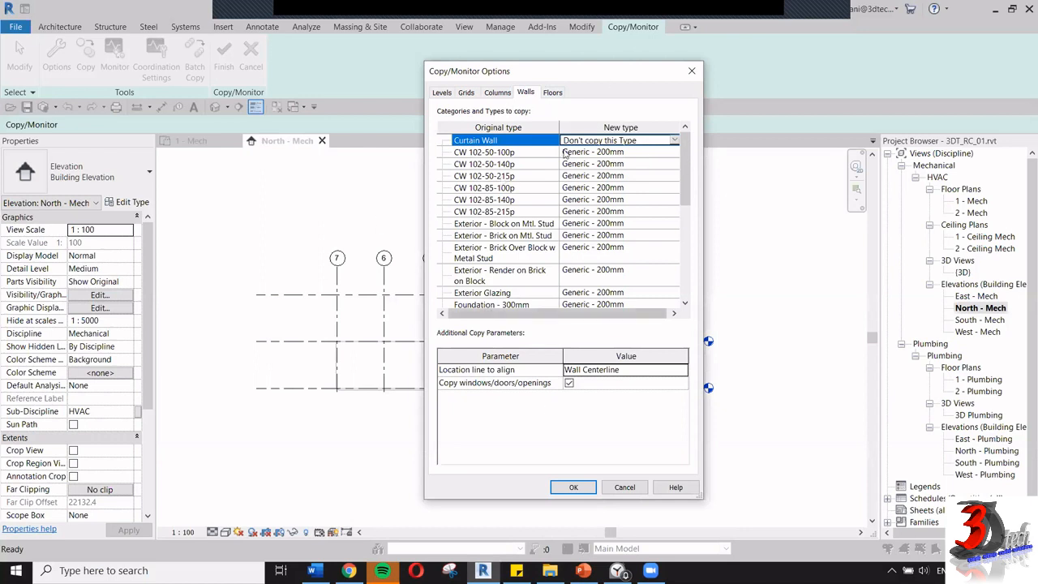
{"action": "left_click", "coordinate": [444, 95]}
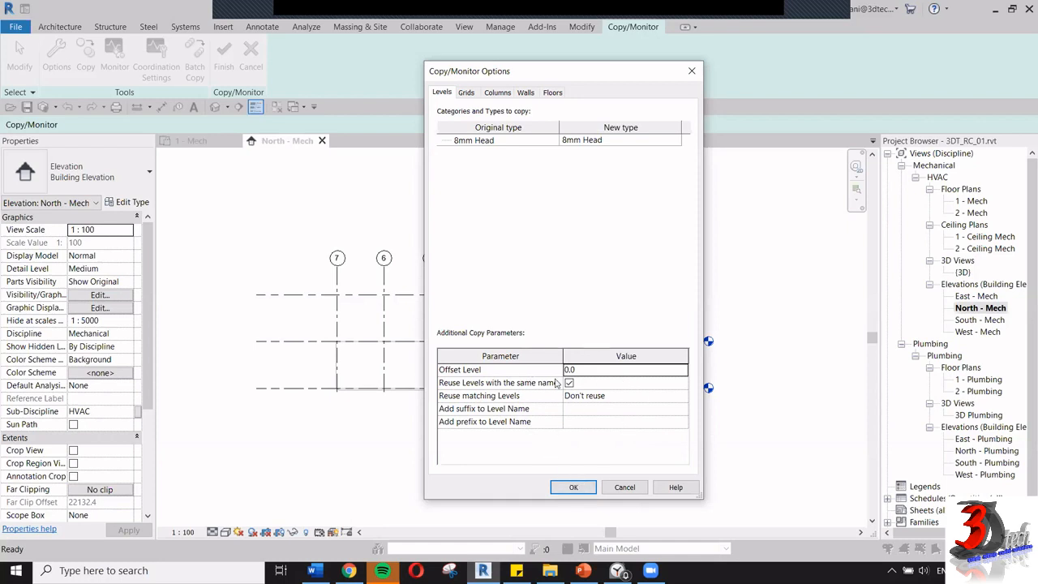
{"action": "left_click", "coordinate": [579, 488]}
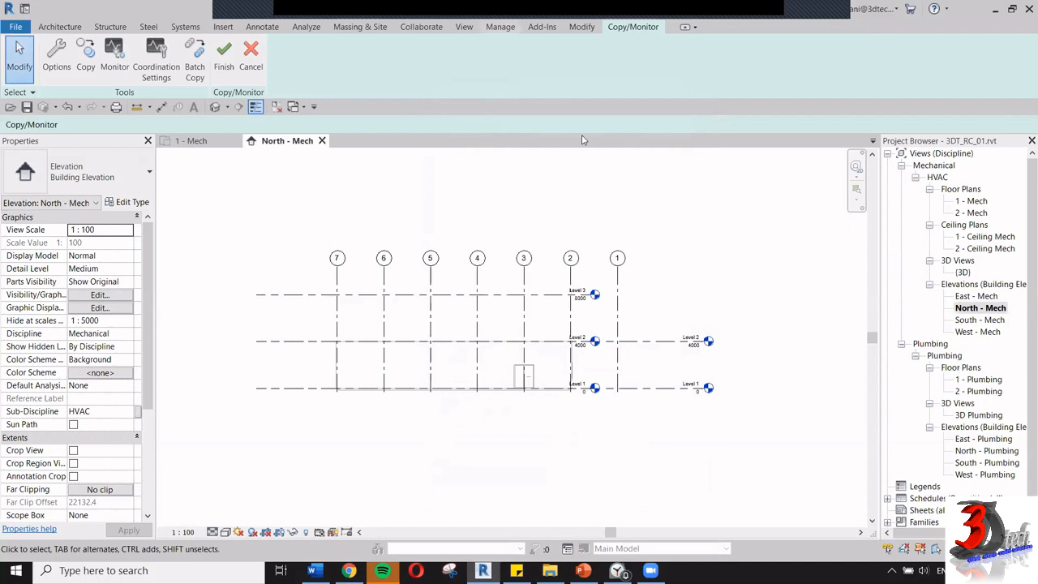
Copy Level 3 from the linked architectural model and finish the Copy/Monitor session
{"action": "left_click", "coordinate": [87, 68]}
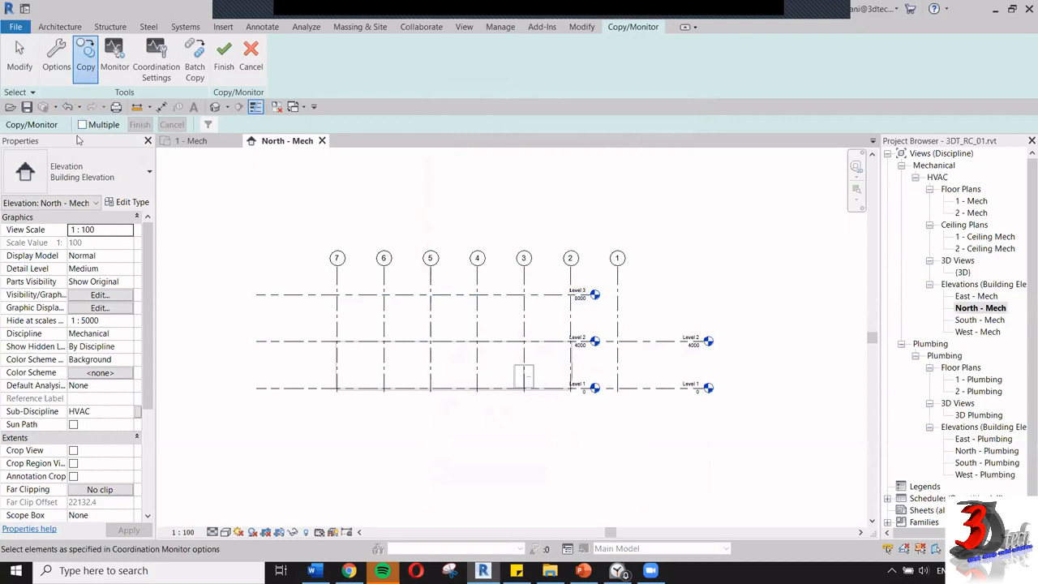
{"action": "left_click", "coordinate": [85, 57]}
{"action": "left_click", "coordinate": [304, 298]}
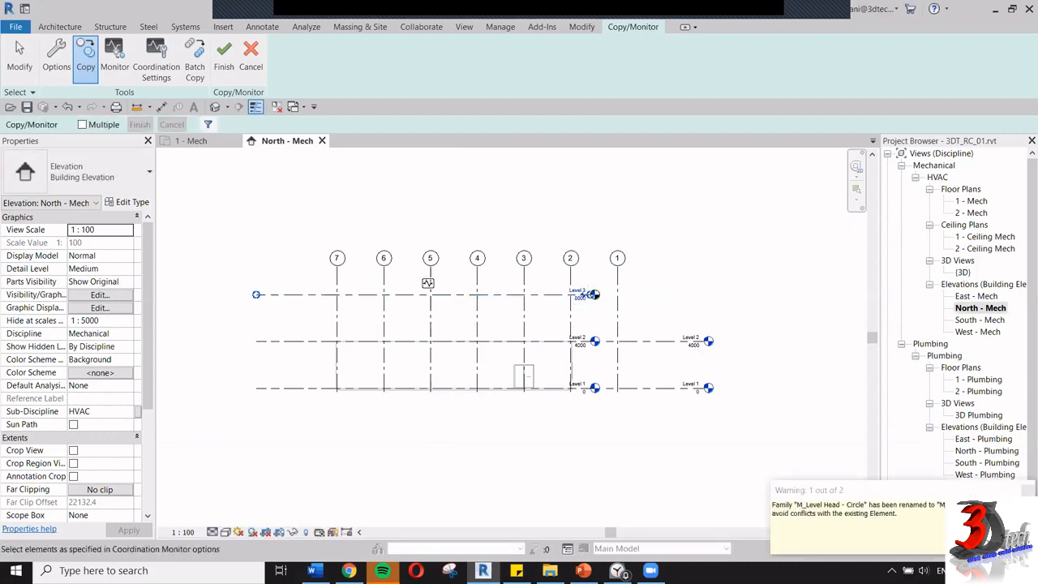
{"action": "left_click", "coordinate": [1027, 490]}
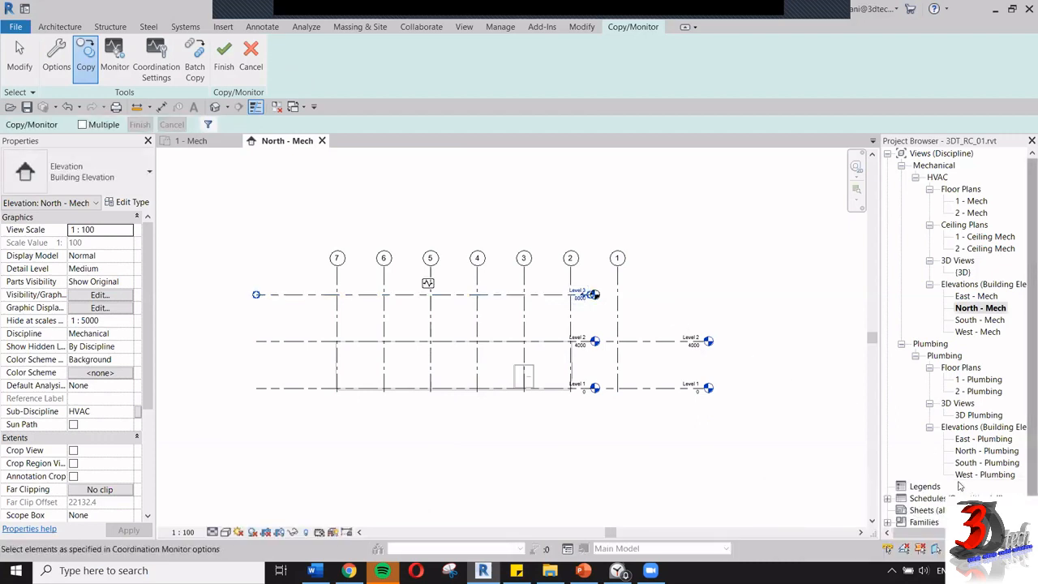
{"action": "left_click", "coordinate": [225, 71]}
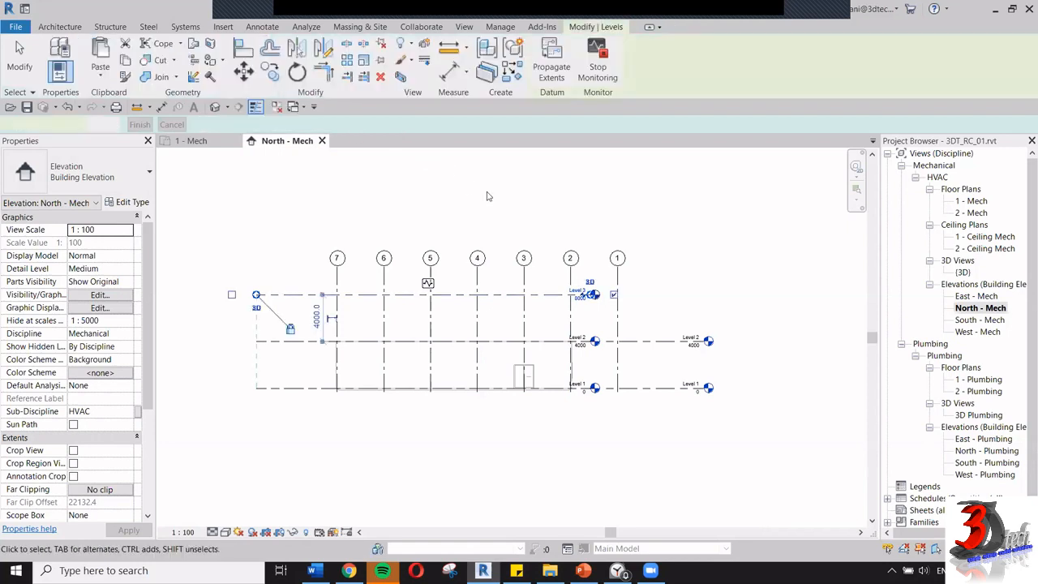
Extend the head end of the copied Level 3 line outward until it aligns with the project's Level 1 and Level 2 heads
{"action": "left_click", "coordinate": [590, 297]}
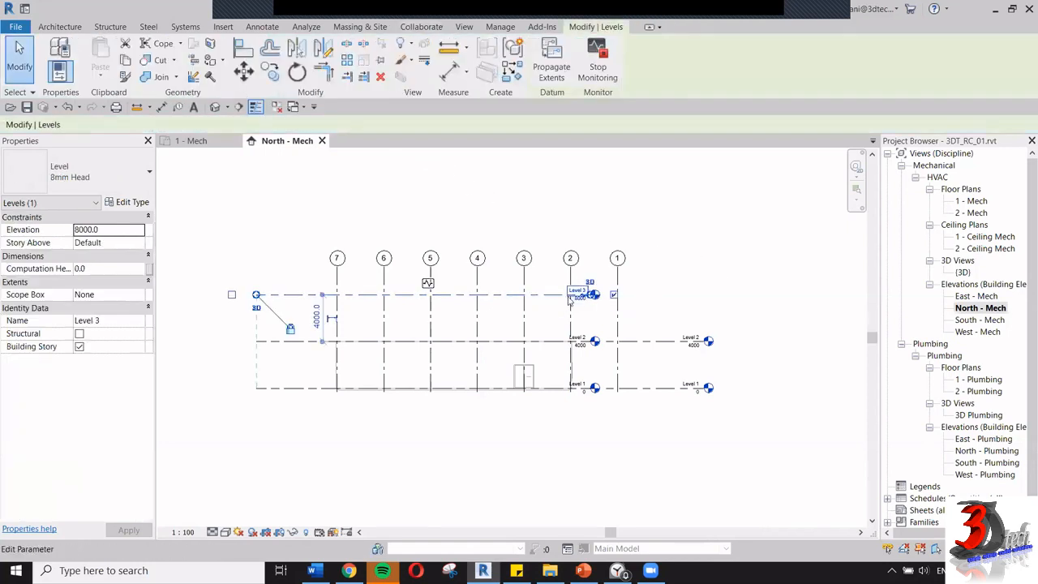
{"action": "left_click_drag", "start_coordinate": [590, 297], "coordinate": [704, 295]}
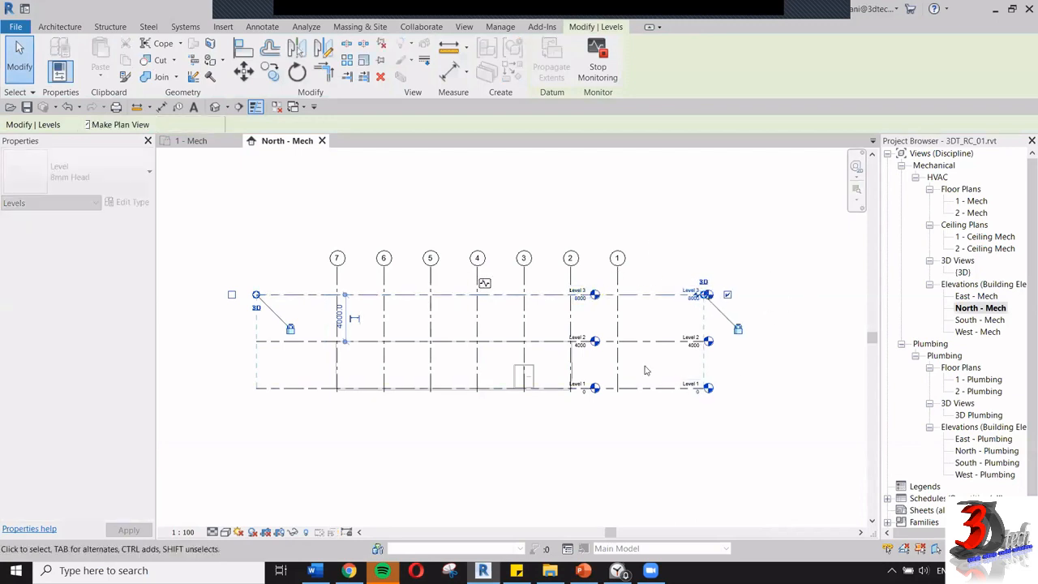
{"action": "left_click", "coordinate": [746, 260]}
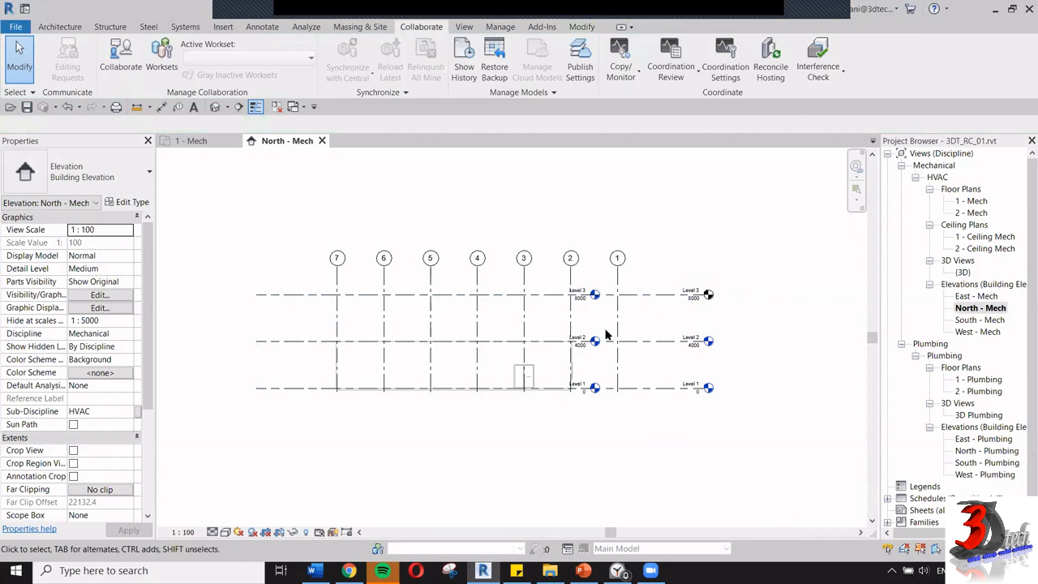
{"action": "scroll", "coordinate": [608, 281], "scroll_direction": "up", "scroll_amount": 3}
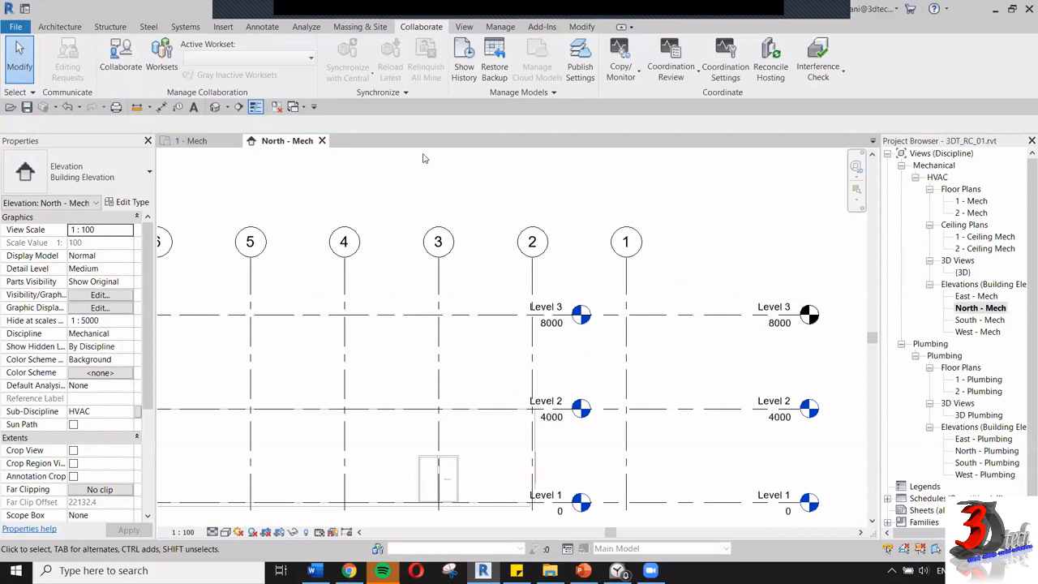
Undo the Level 3 line extension and return to a Copy/Monitor session on the linked model
{"action": "left_click", "coordinate": [70, 106]}
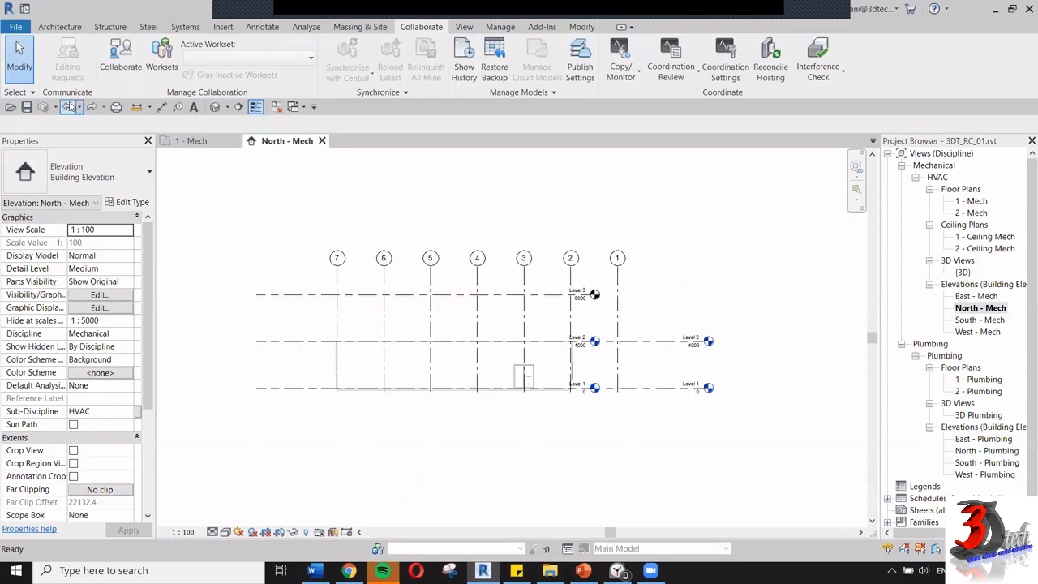
{"action": "left_click", "coordinate": [69, 109]}
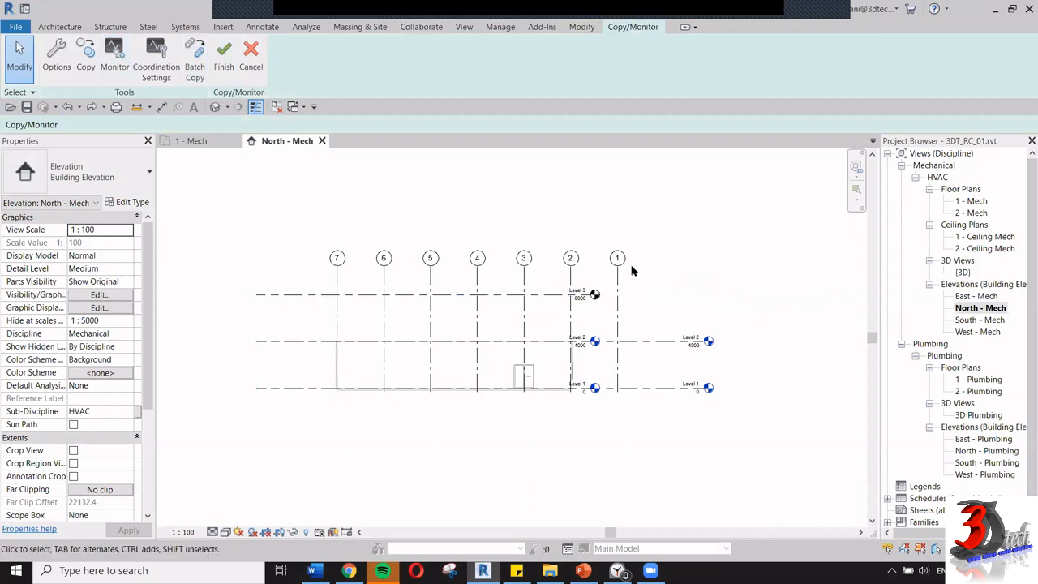
Set the level name prefix to MEP_ in the Copy/Monitor options and try to copy the linked Level 3 again
{"action": "left_click", "coordinate": [57, 70]}
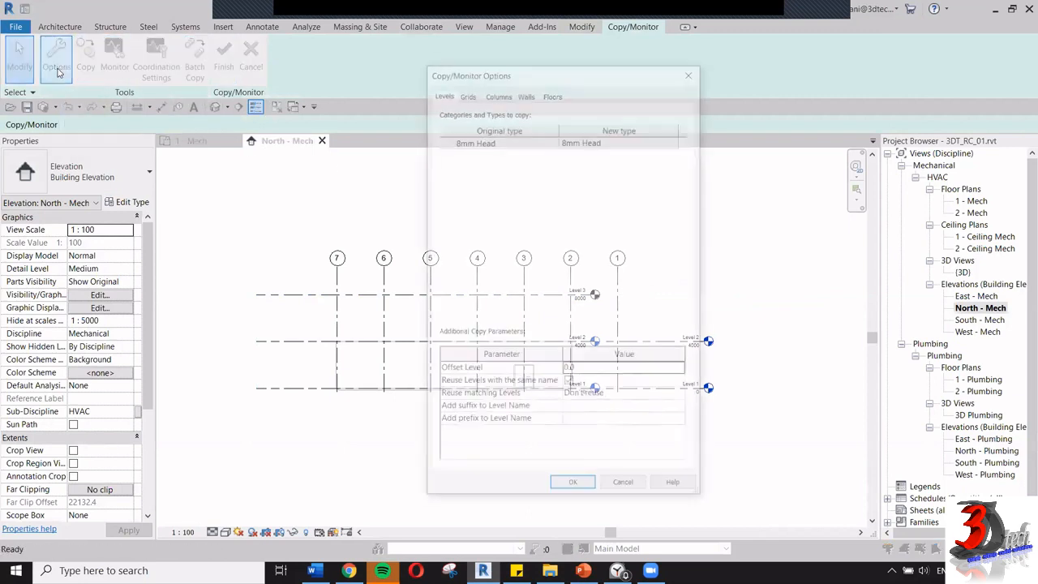
{"action": "left_click", "coordinate": [583, 422]}
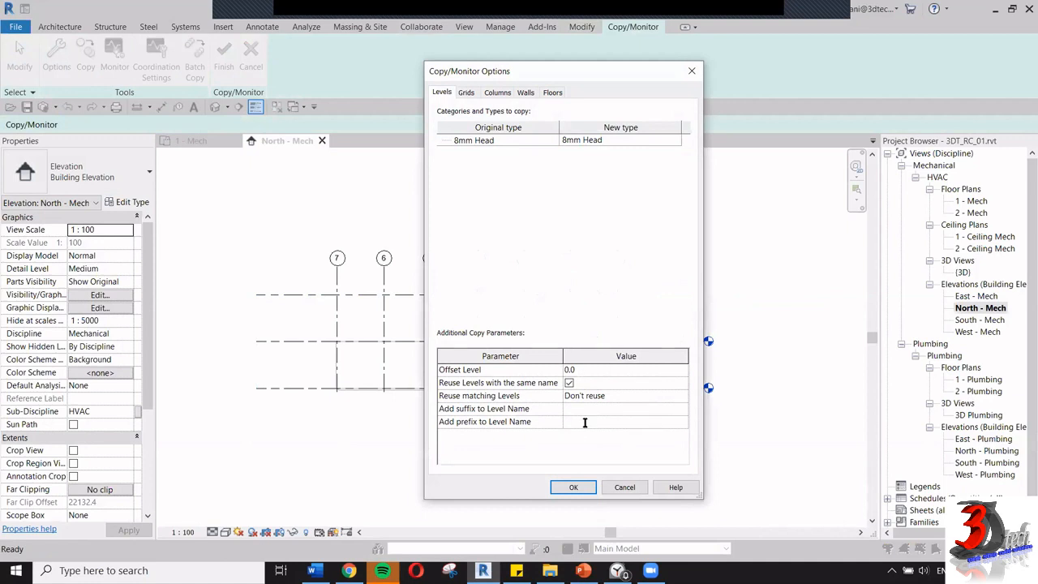
{"action": "type", "text": "A"}
{"action": "left_click", "coordinate": [573, 487]}
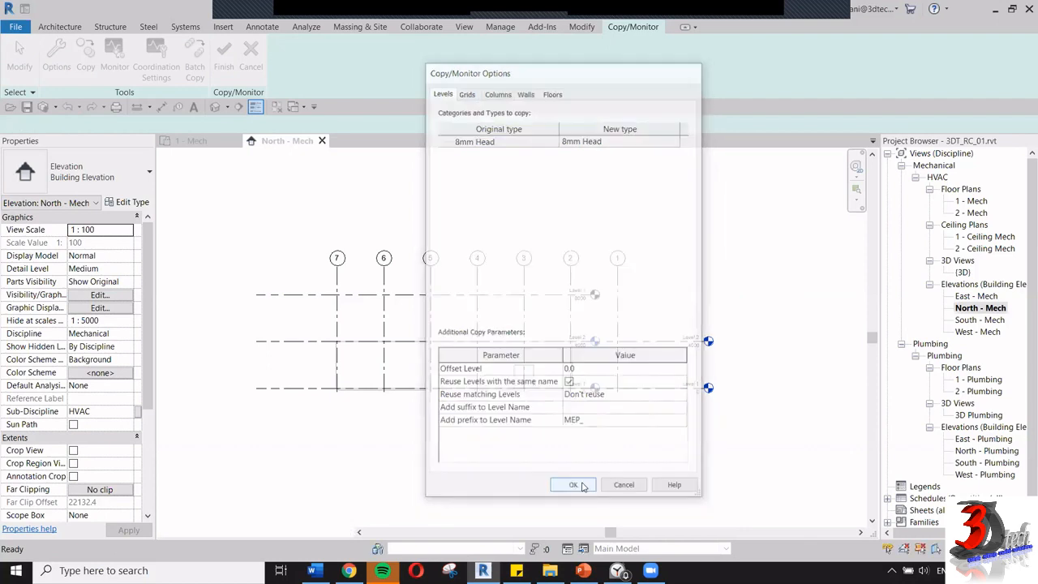
{"action": "left_click", "coordinate": [85, 55]}
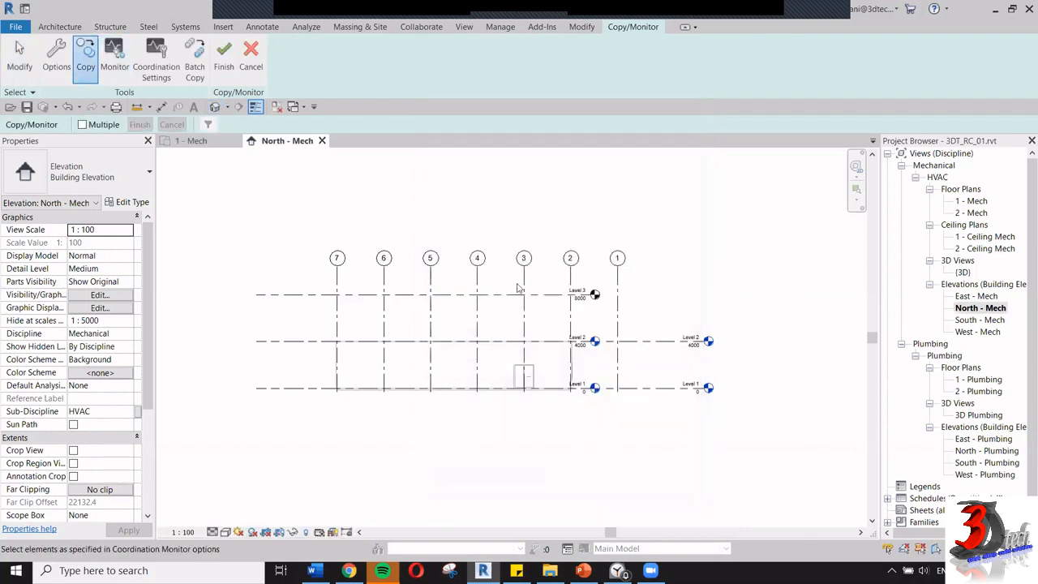
{"action": "left_click", "coordinate": [513, 295]}
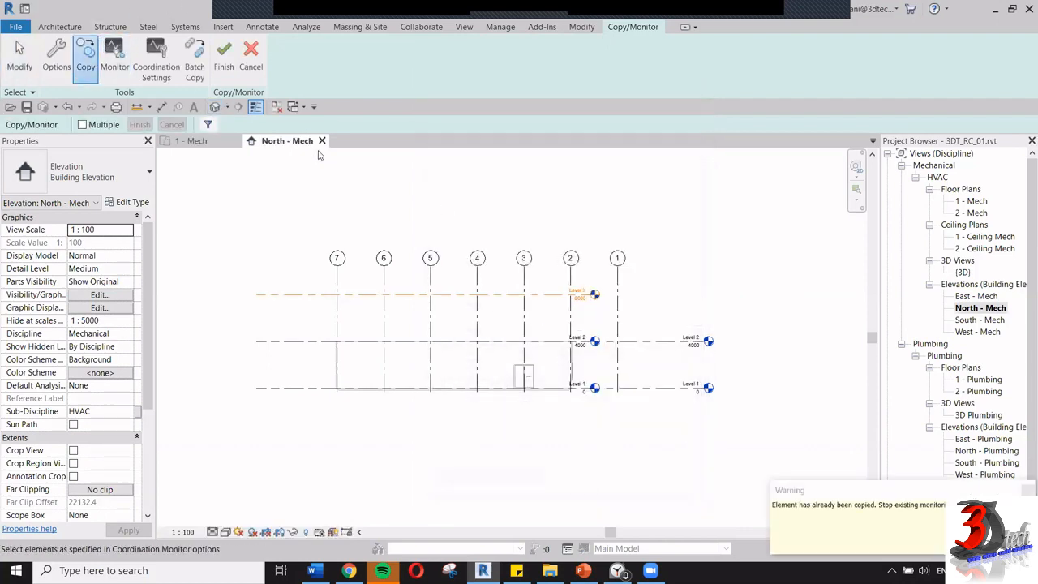
Cancel the Copy/Monitor session and undo the earlier copy of Level 3
{"action": "left_click", "coordinate": [251, 67]}
{"action": "key", "text": "Escape"}
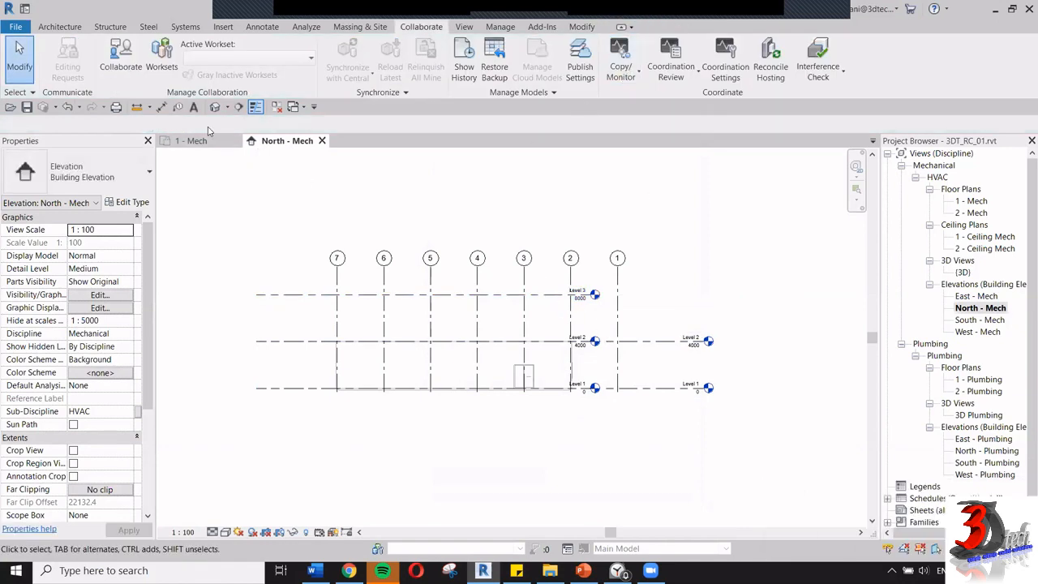
{"action": "left_click", "coordinate": [79, 106]}
{"action": "left_click", "coordinate": [117, 118]}
Start a new Copy/Monitor session on the linked architectural model and set the level name prefix to MEP_
{"action": "left_click", "coordinate": [620, 68]}
{"action": "left_click", "coordinate": [636, 130]}
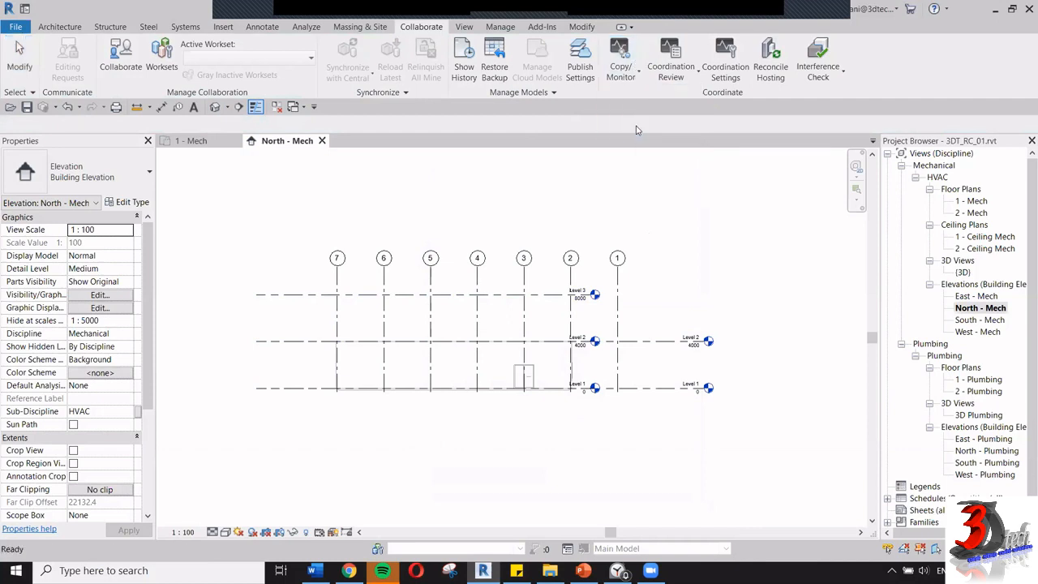
{"action": "left_click", "coordinate": [552, 270]}
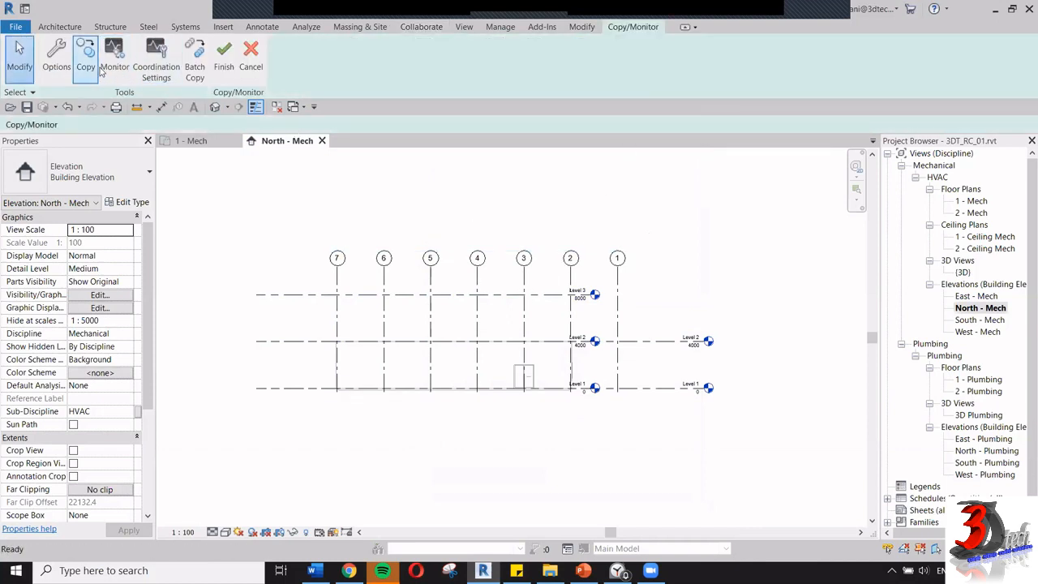
{"action": "left_click", "coordinate": [56, 55]}
{"action": "left_click", "coordinate": [581, 422]}
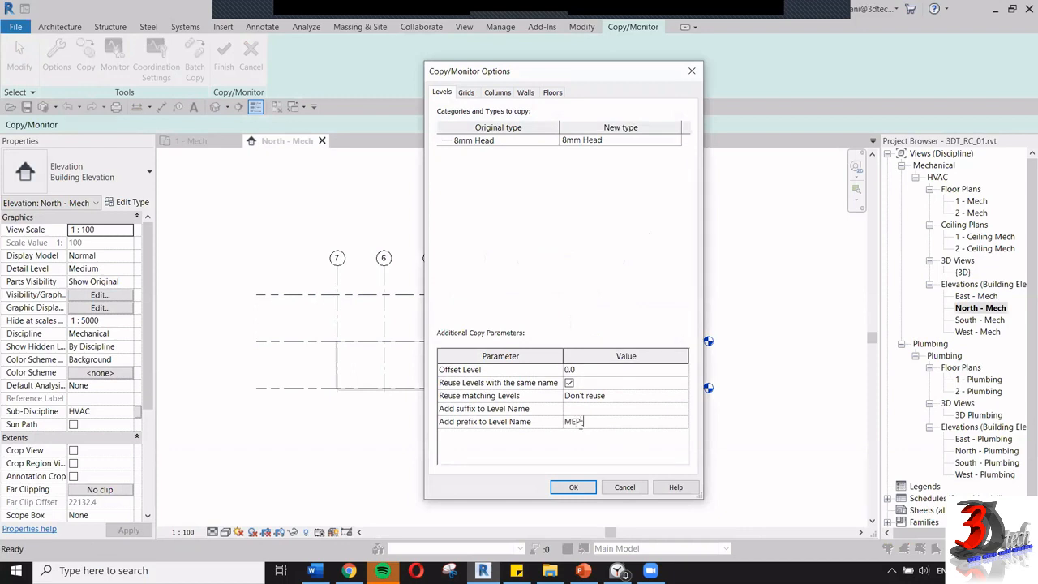
{"action": "type", "text": "MEP_"}
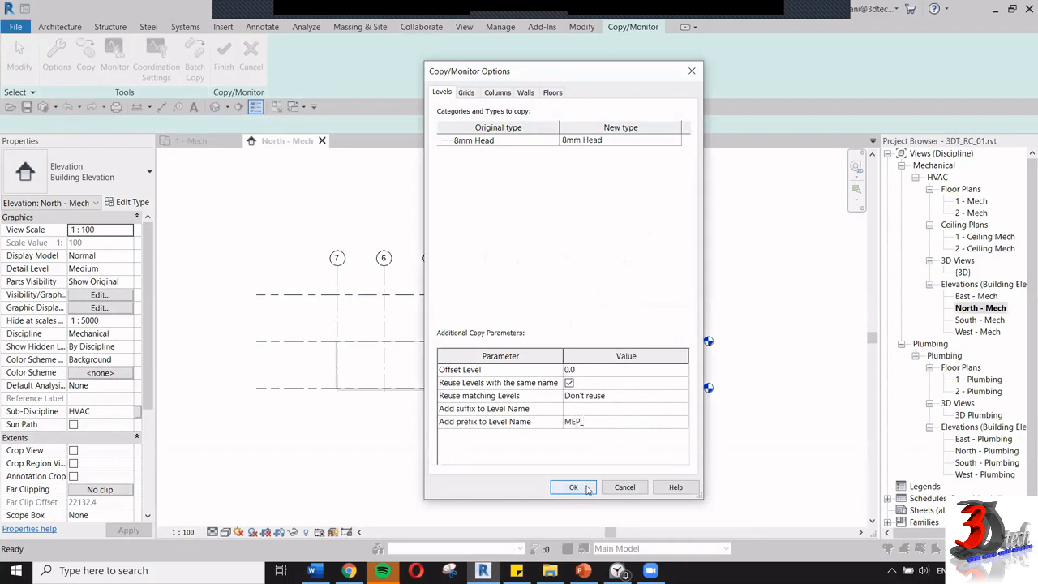
{"action": "left_click", "coordinate": [573, 487]}
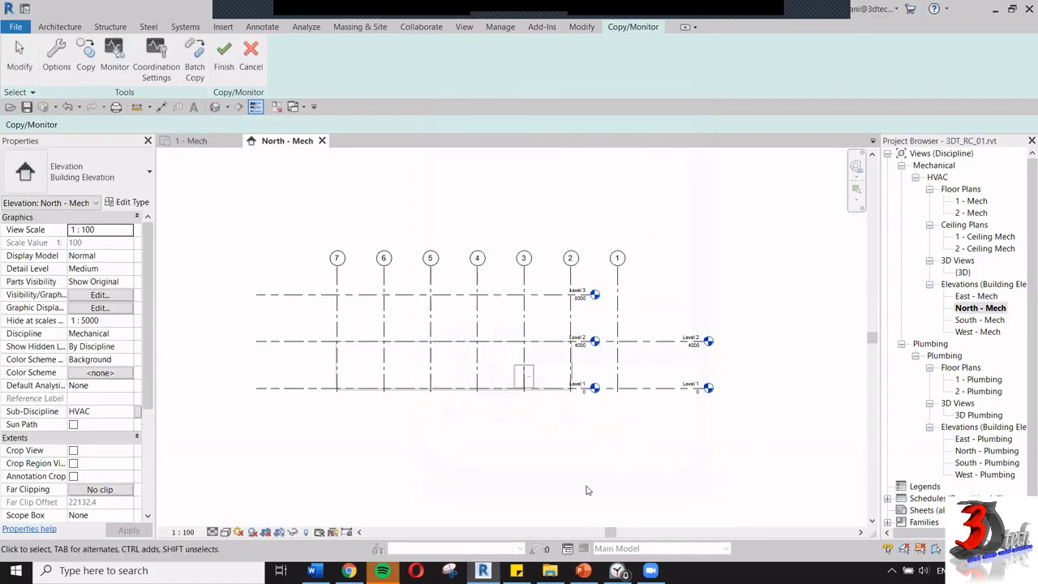
Copy the linked Level 3 with the MEP_ prefix and finish the Copy/Monitor session
{"action": "left_click", "coordinate": [97, 61]}
{"action": "left_click", "coordinate": [498, 293]}
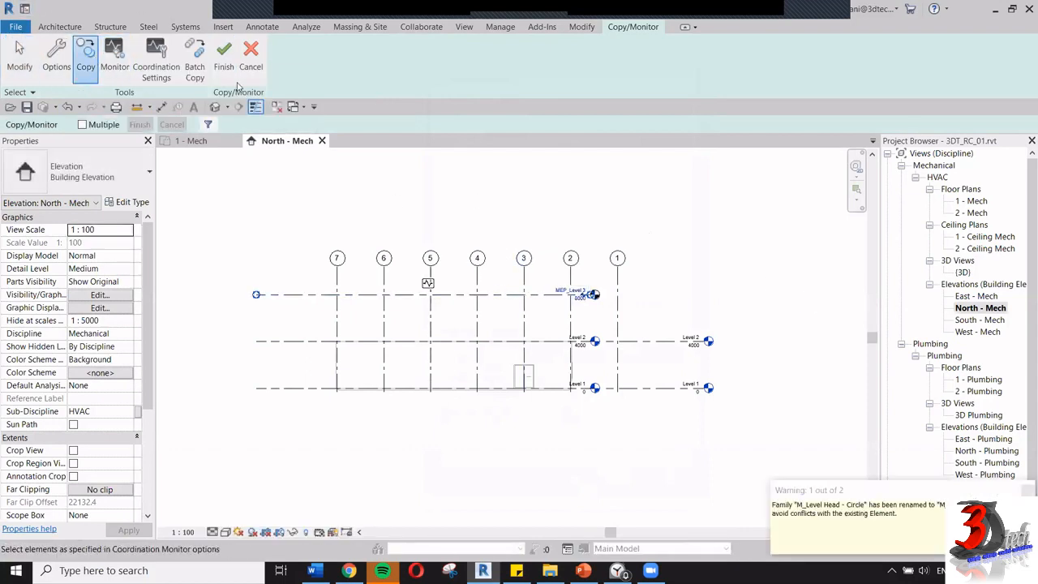
{"action": "left_click", "coordinate": [224, 57]}
Extend the MEP_Level 3 line in the North elevation so its head aligns with the host Level 1 and Level 2 heads
{"action": "left_click", "coordinate": [591, 295]}
{"action": "scroll", "coordinate": [592, 305], "scroll_direction": "up", "scroll_amount": 3}
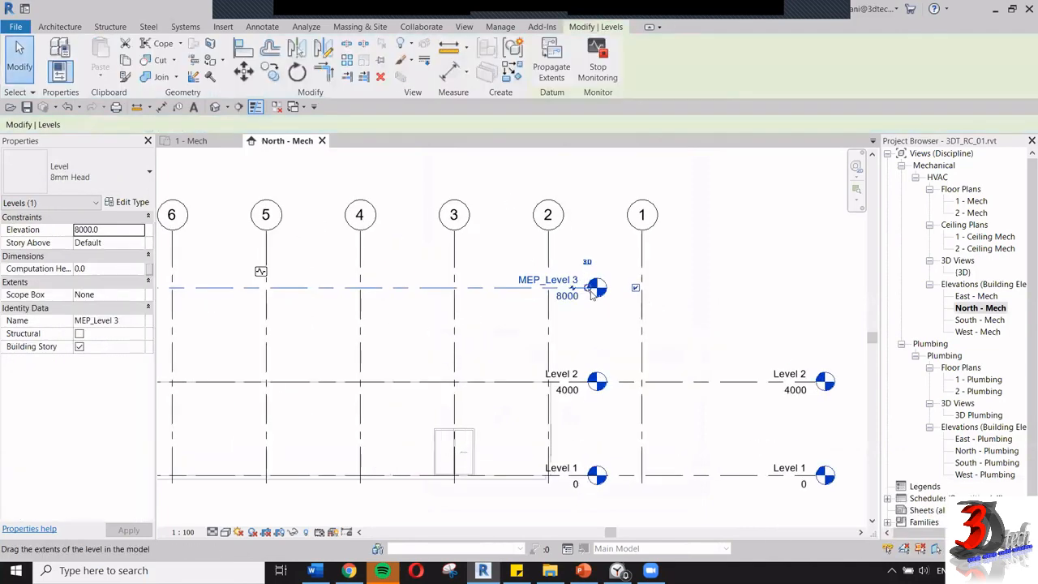
{"action": "left_click_drag", "start_coordinate": [593, 288], "coordinate": [819, 288]}
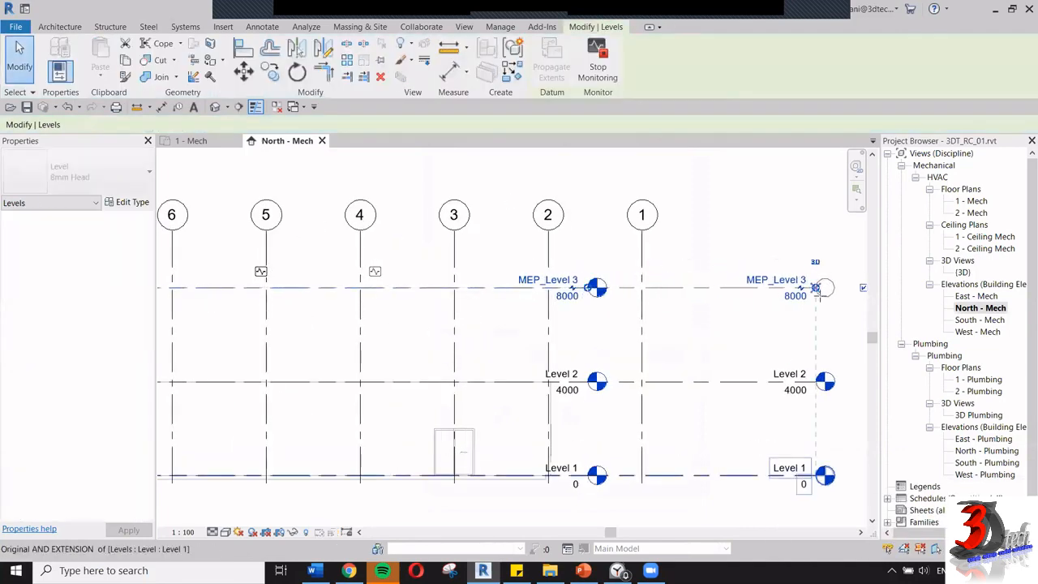
{"action": "left_click", "coordinate": [758, 338]}
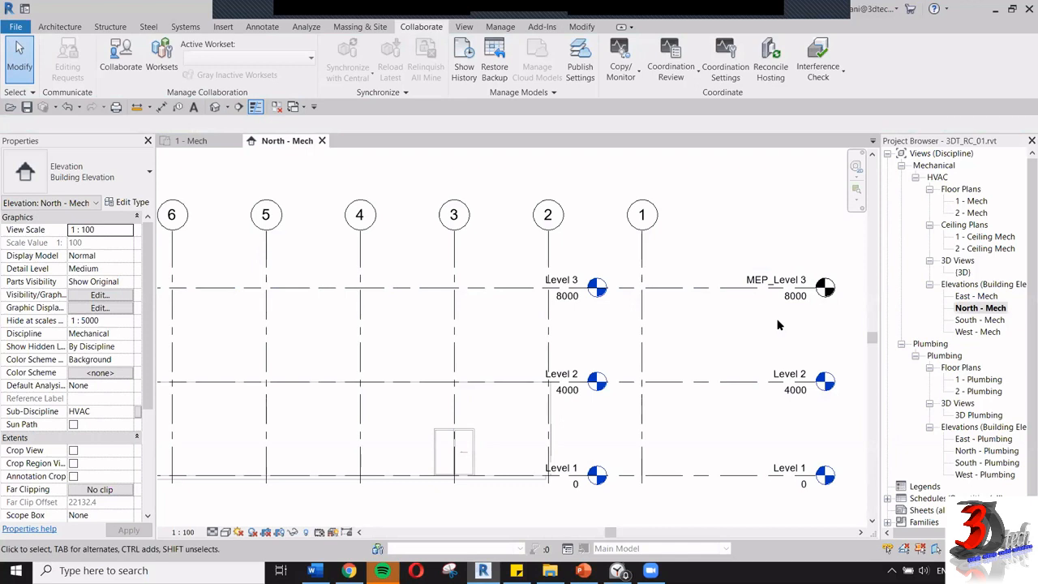
Start a Copy/Monitor session on the linked architectural model in the 1 - Mech floor plan
{"action": "left_click", "coordinate": [214, 144]}
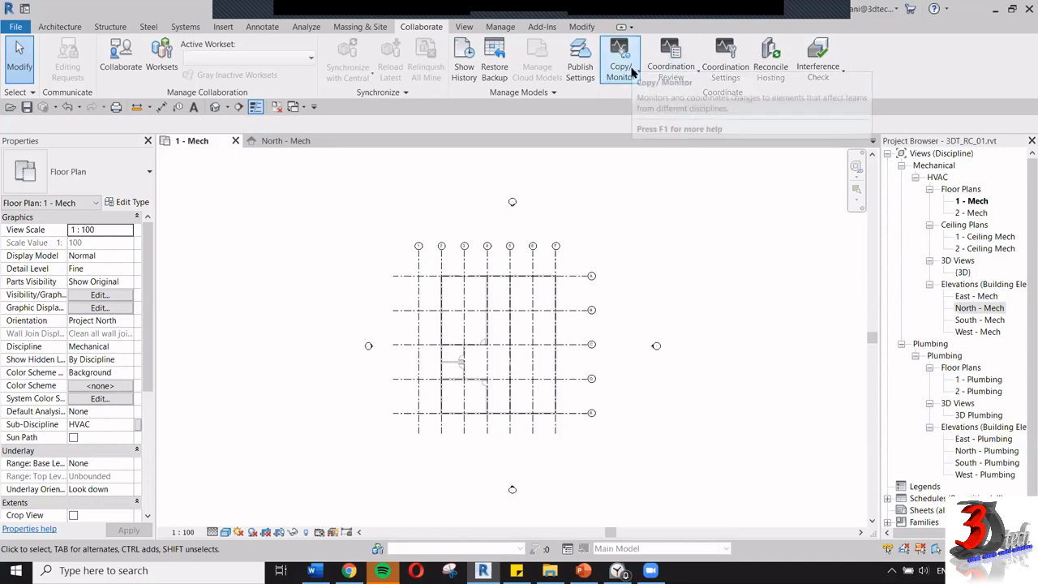
{"action": "left_click", "coordinate": [632, 73]}
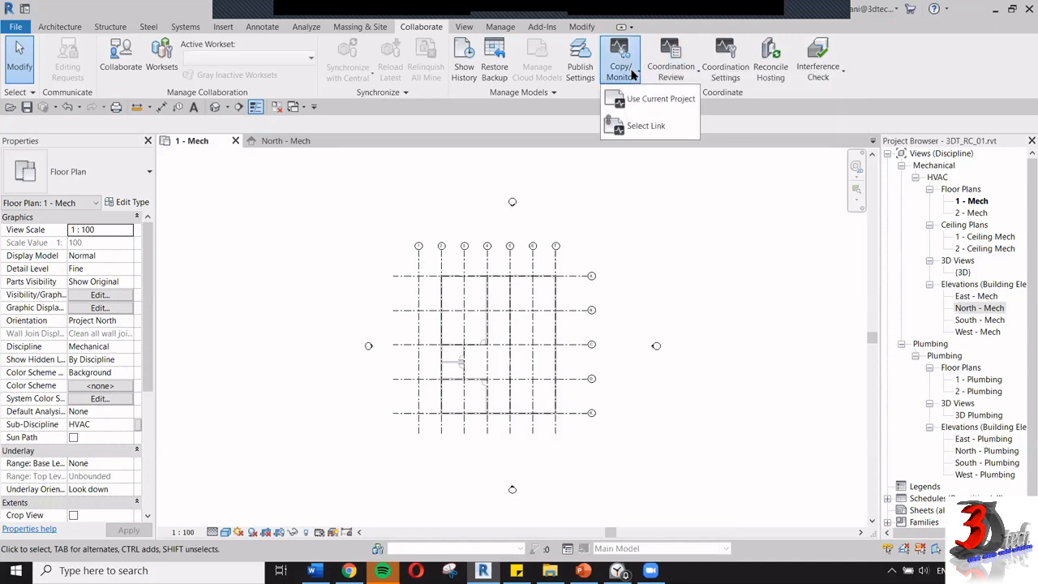
{"action": "left_click", "coordinate": [638, 128]}
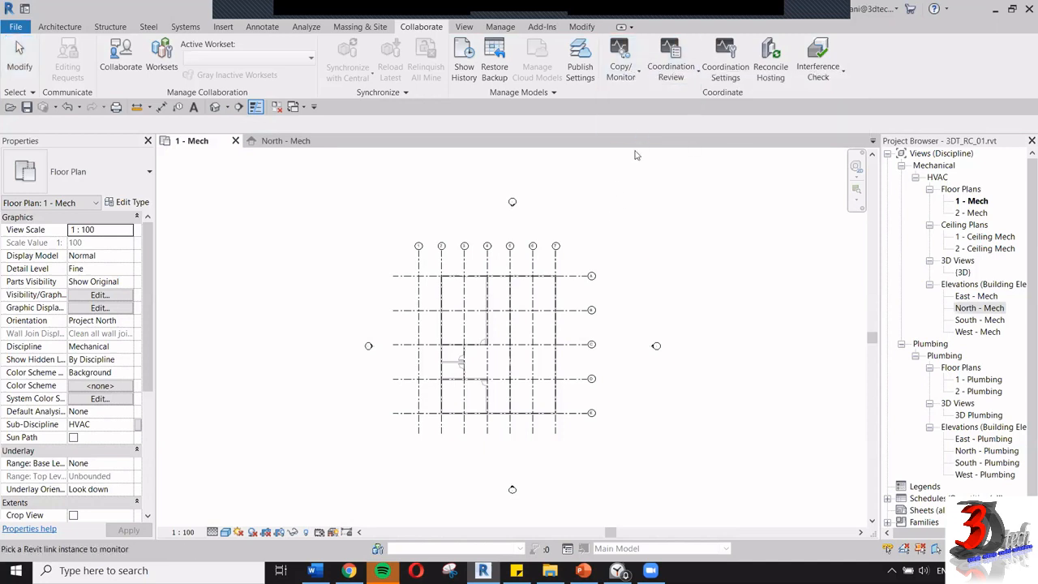
{"action": "left_click", "coordinate": [556, 280]}
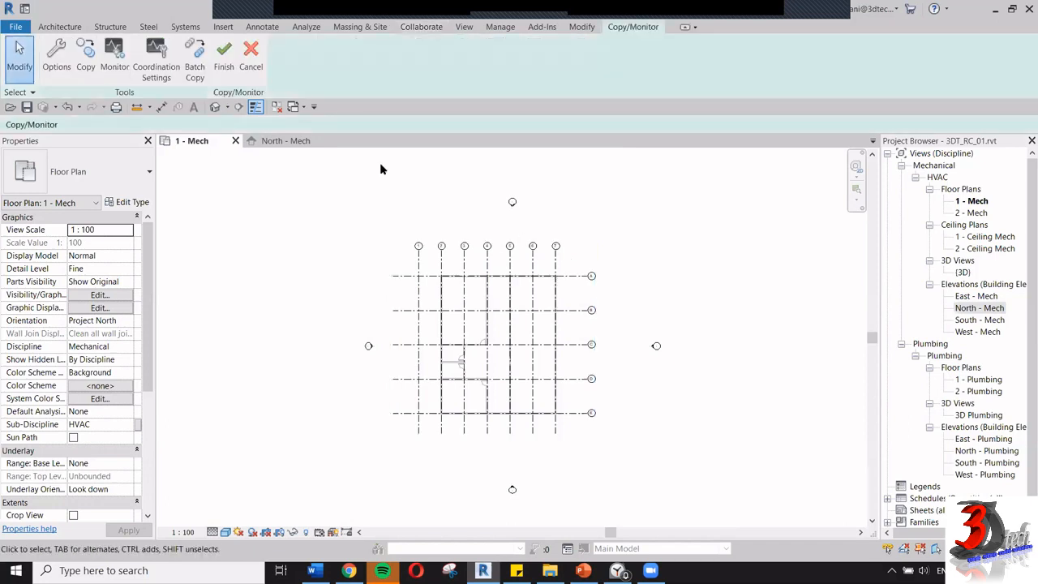
Select all linked elements for a multiple copy and filter the selection to Grids only, excluding Floors and Walls
{"action": "left_click", "coordinate": [90, 63]}
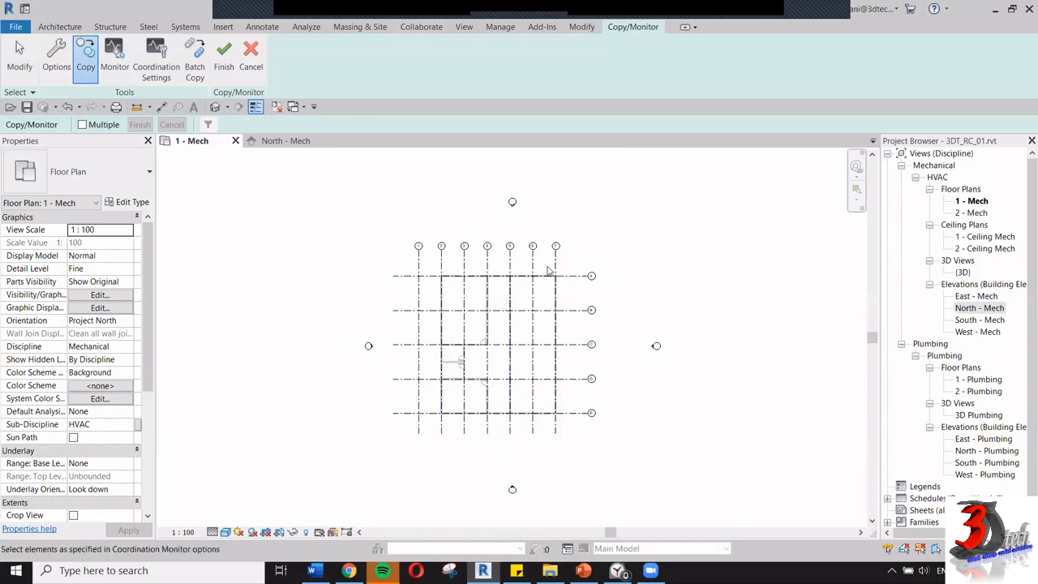
{"action": "left_click", "coordinate": [82, 125]}
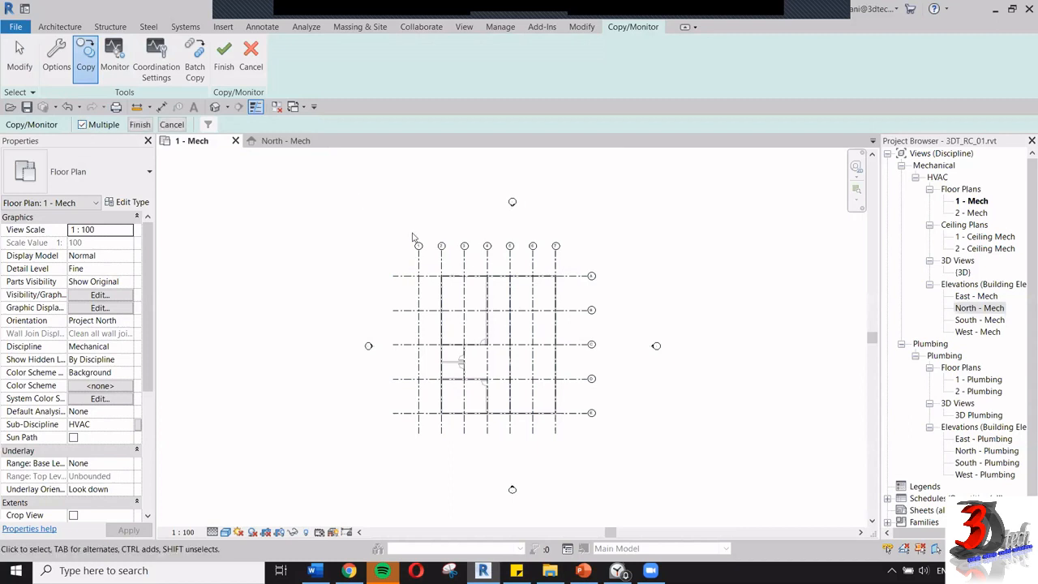
{"action": "left_click_drag", "start_coordinate": [356, 215], "coordinate": [669, 488]}
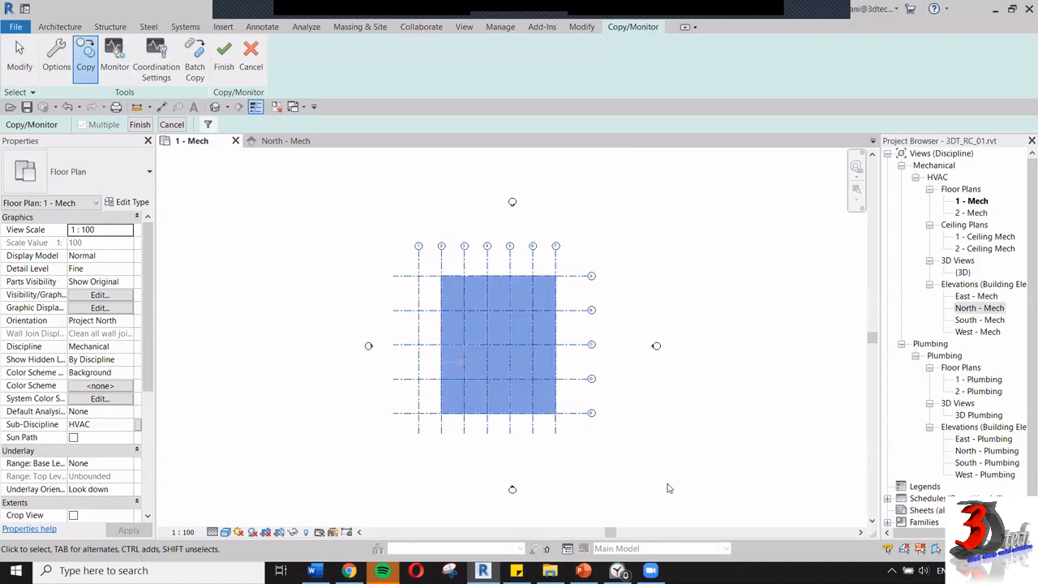
{"action": "left_click_drag", "start_coordinate": [370, 217], "coordinate": [657, 476]}
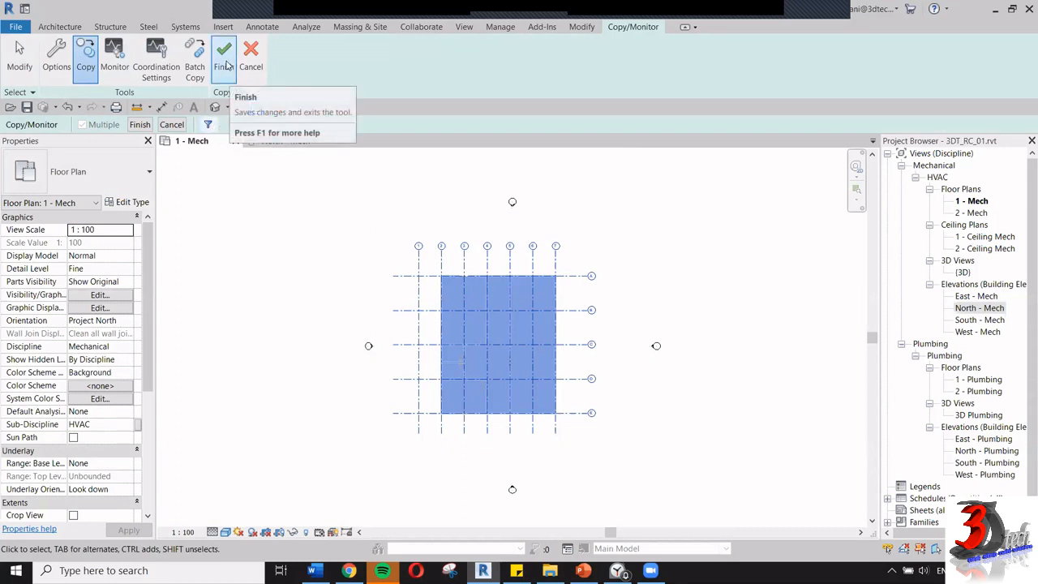
{"action": "left_click", "coordinate": [208, 124]}
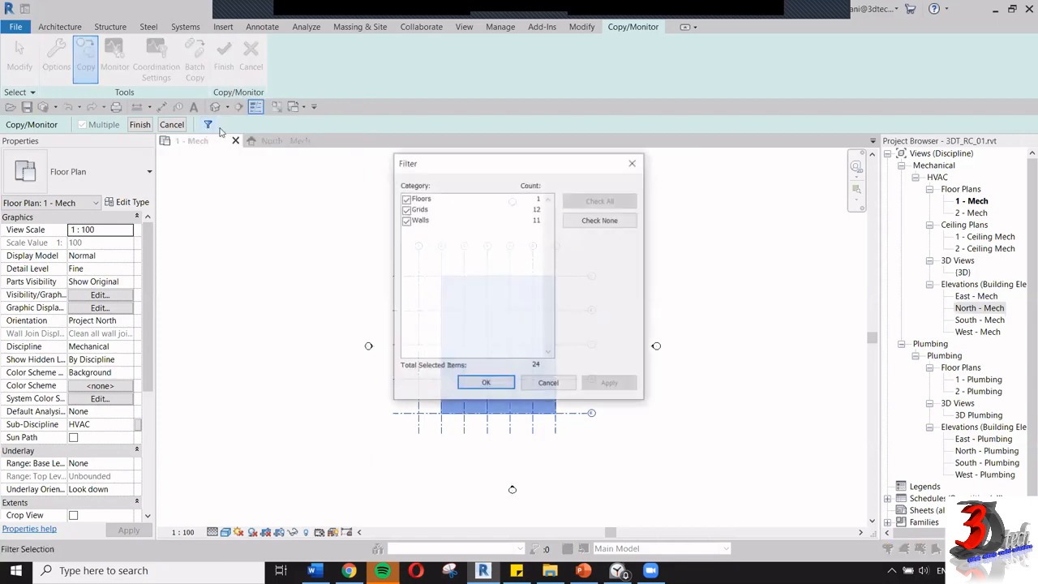
{"action": "left_click", "coordinate": [406, 199]}
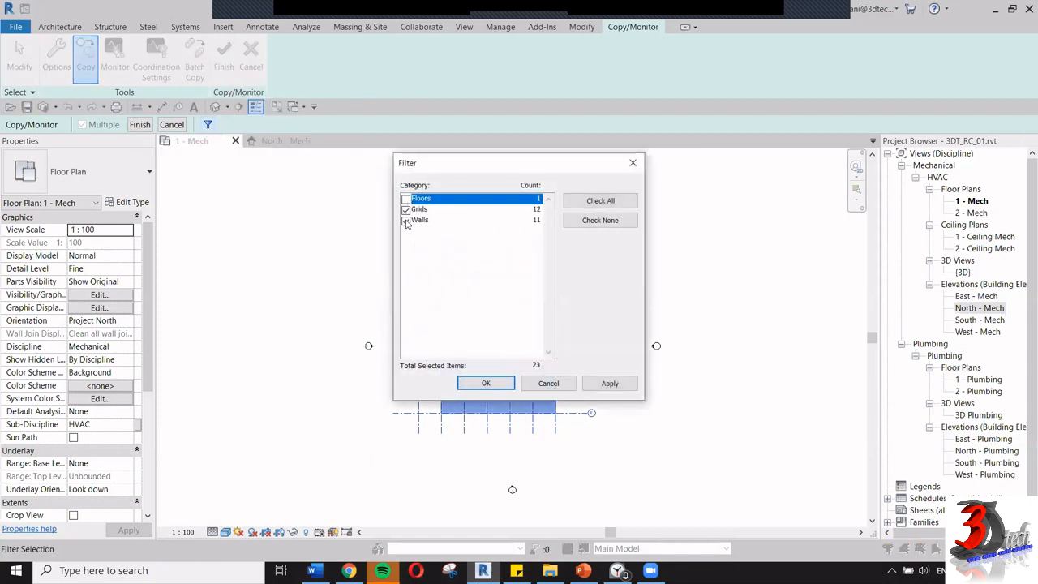
{"action": "left_click", "coordinate": [406, 220]}
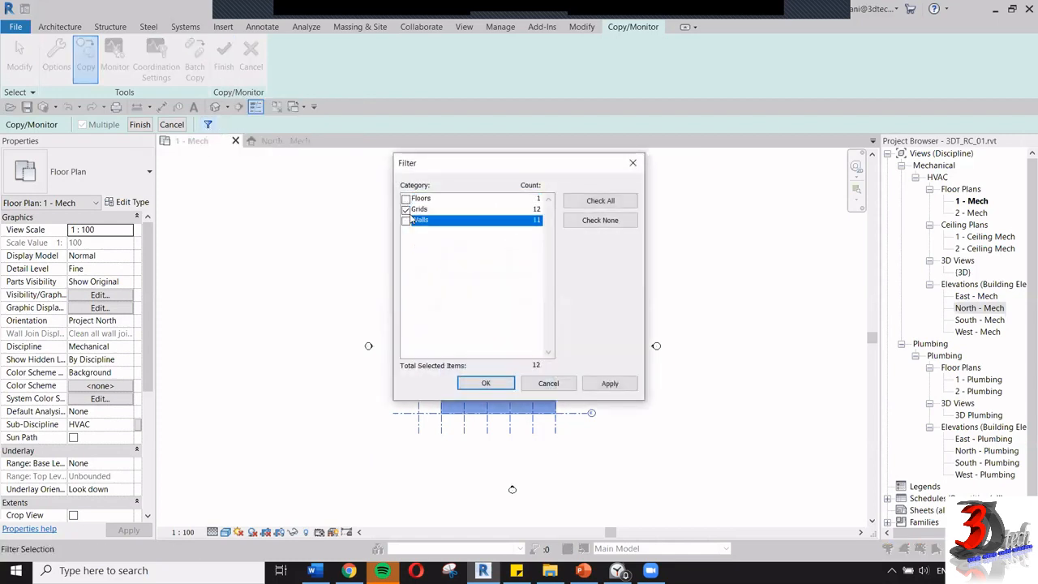
{"action": "left_click", "coordinate": [484, 383]}
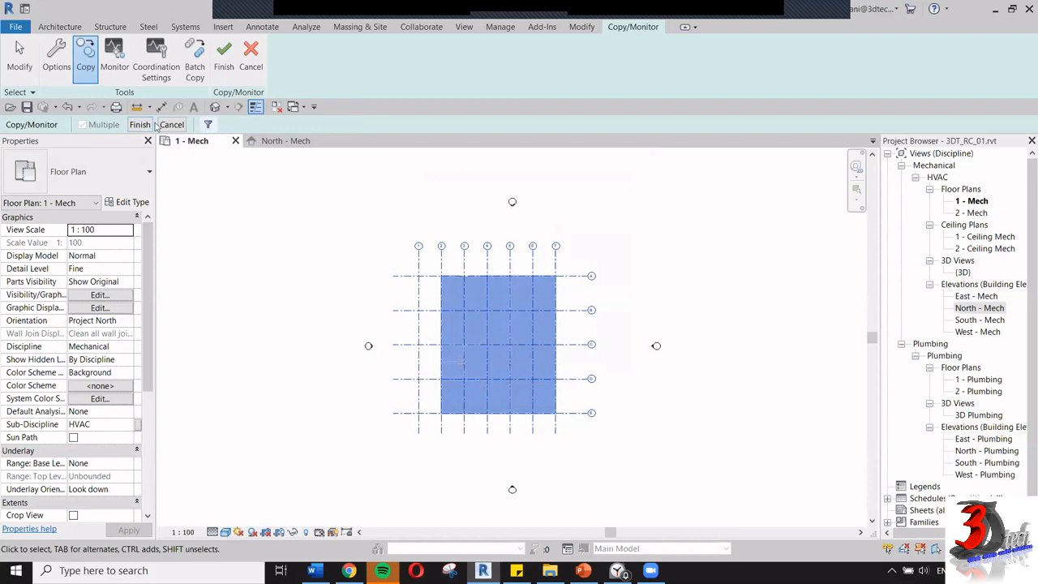
Complete the multiple copy of the linked grids and finish the Copy/Monitor session
{"action": "left_click", "coordinate": [140, 125]}
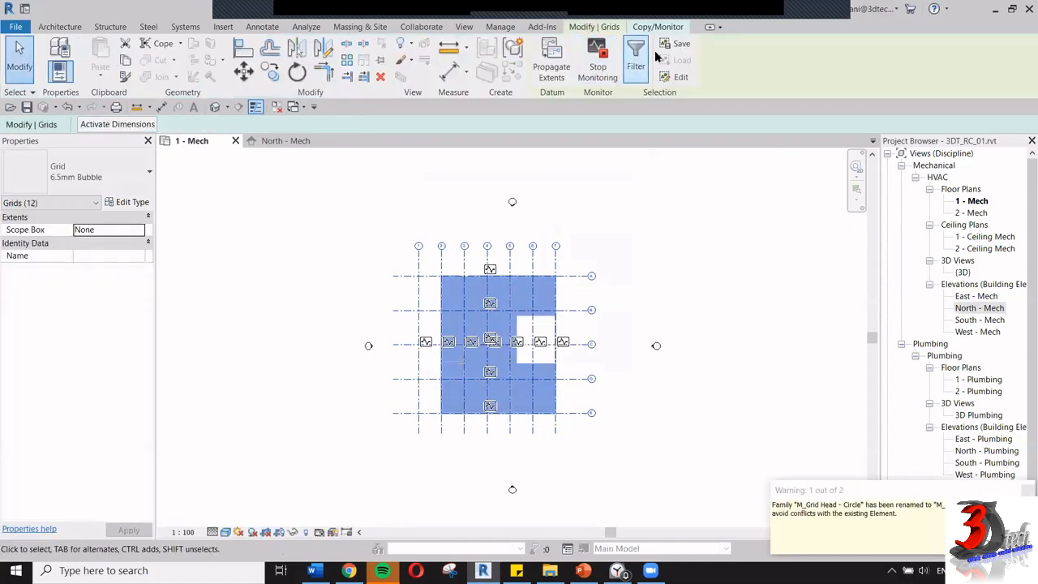
{"action": "left_click", "coordinate": [671, 29]}
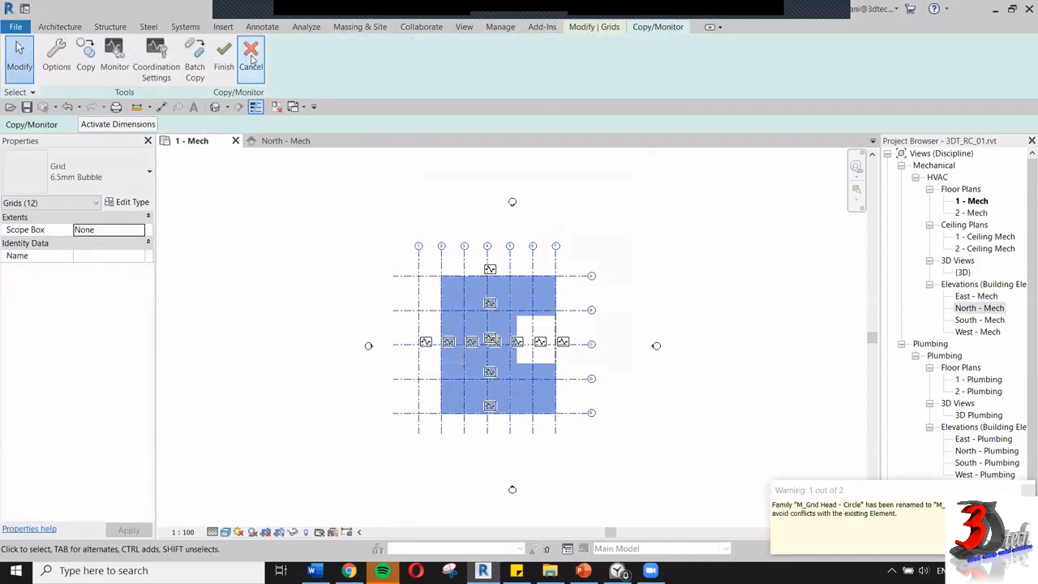
{"action": "left_click", "coordinate": [224, 69]}
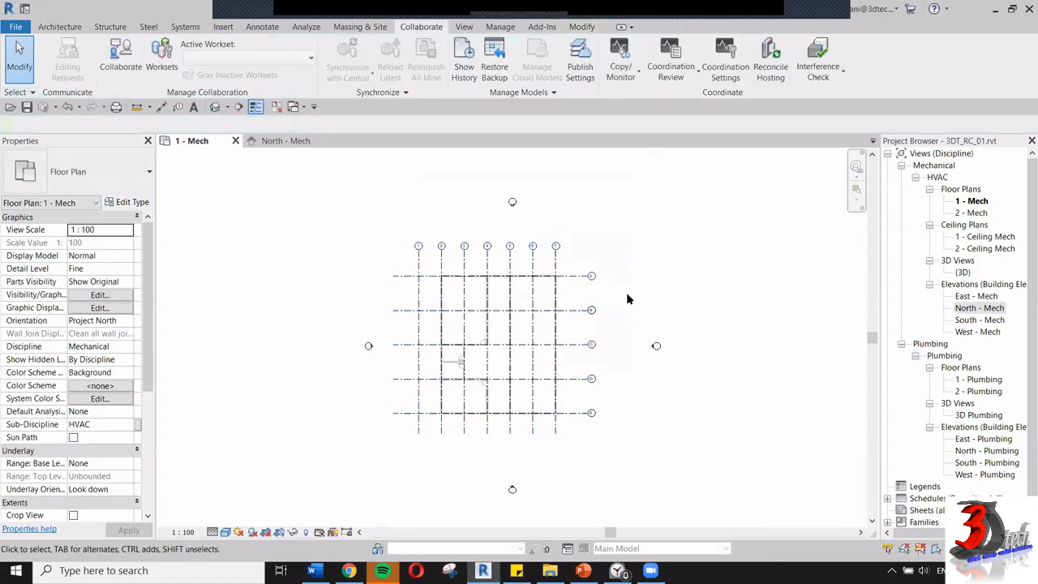
Hide the Architecture.rvt link in the 1 - Mech floor plan through its visibility overrides
{"action": "key", "text": "v"}
{"action": "key", "text": "g"}
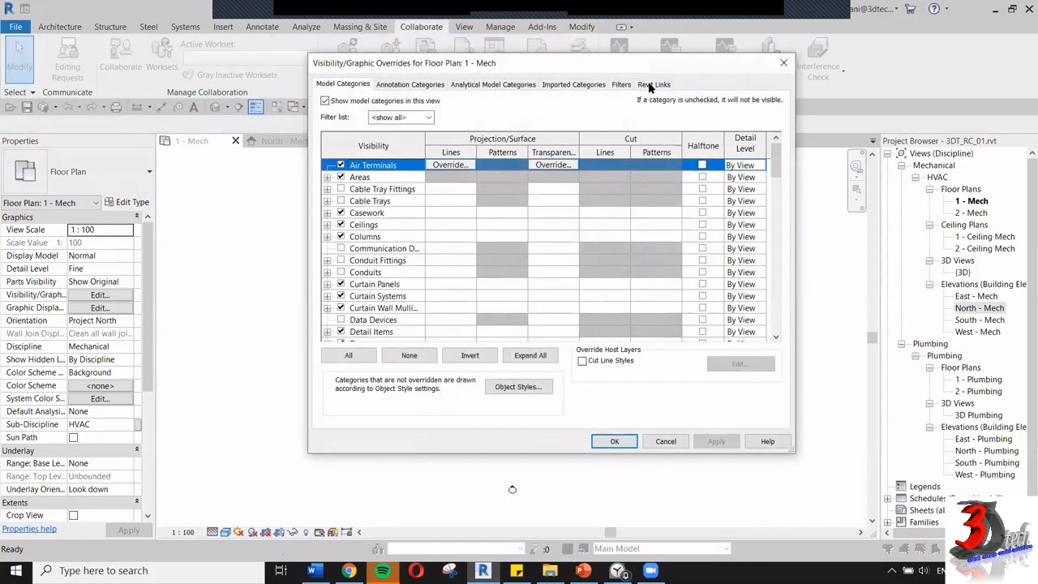
{"action": "left_click", "coordinate": [648, 84]}
{"action": "left_click", "coordinate": [340, 143]}
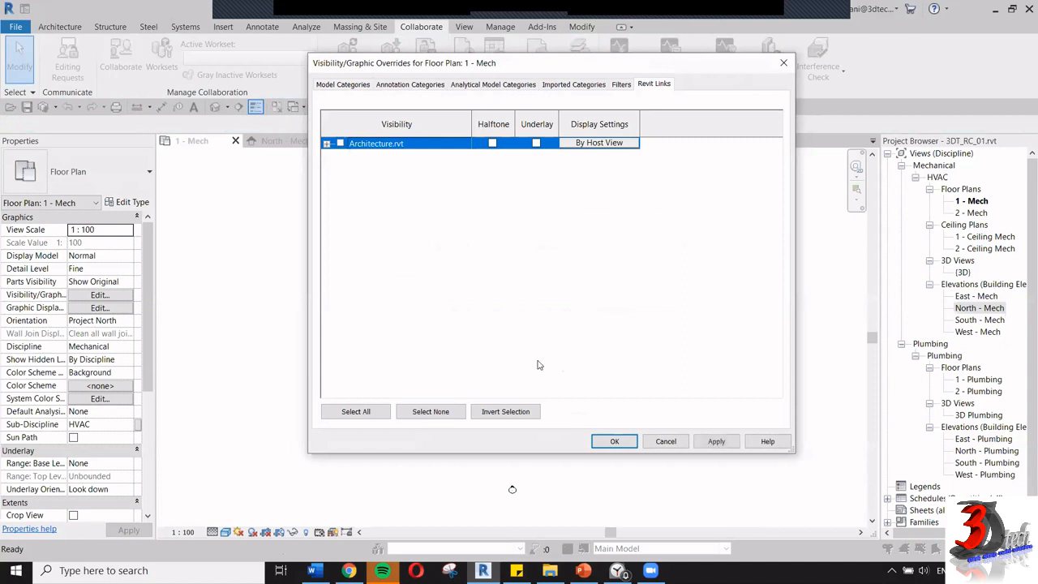
{"action": "left_click", "coordinate": [611, 441]}
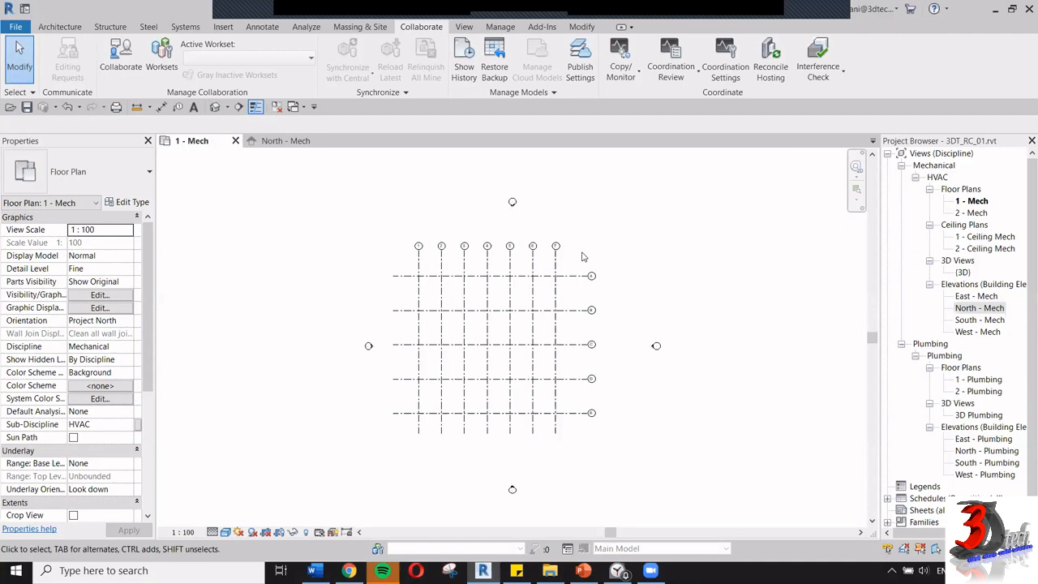
Inspect the monitoring status of MEP_Level 3 in the North elevation and of grid A in the 1 - Mech plan
{"action": "scroll", "coordinate": [568, 265], "scroll_direction": "up", "scroll_amount": 2}
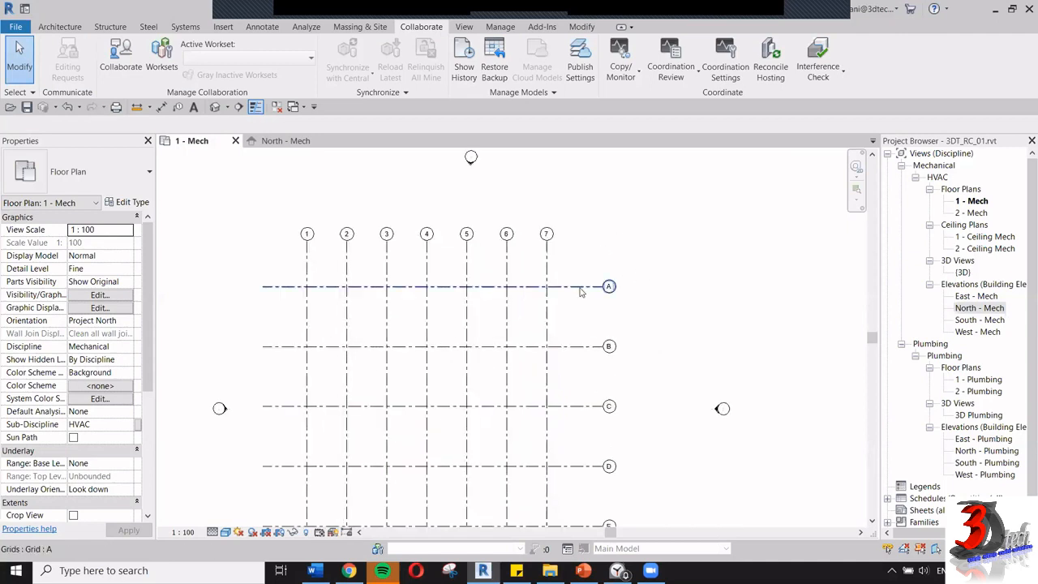
{"action": "left_click", "coordinate": [306, 142]}
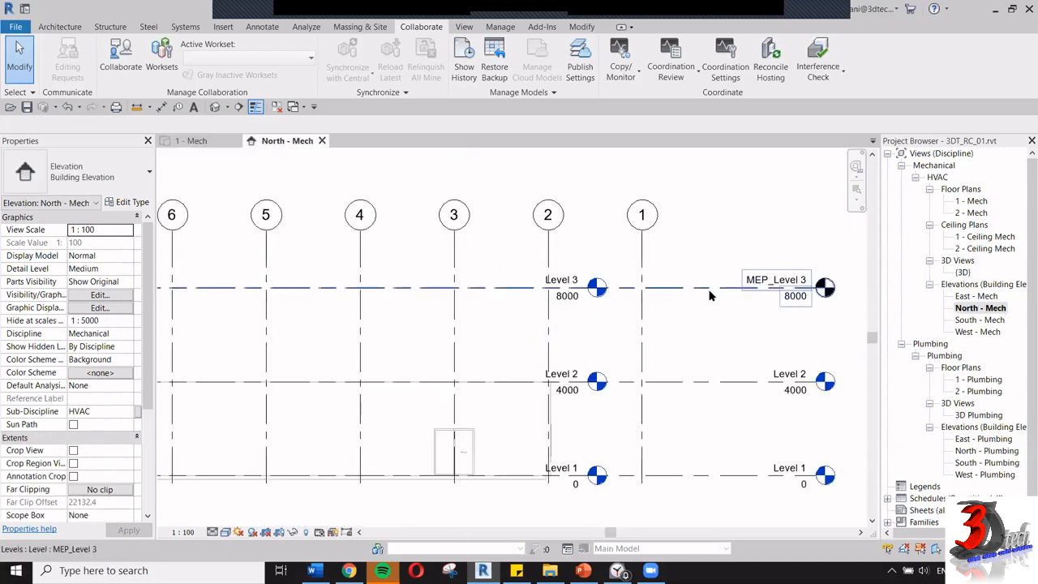
{"action": "left_click", "coordinate": [754, 288]}
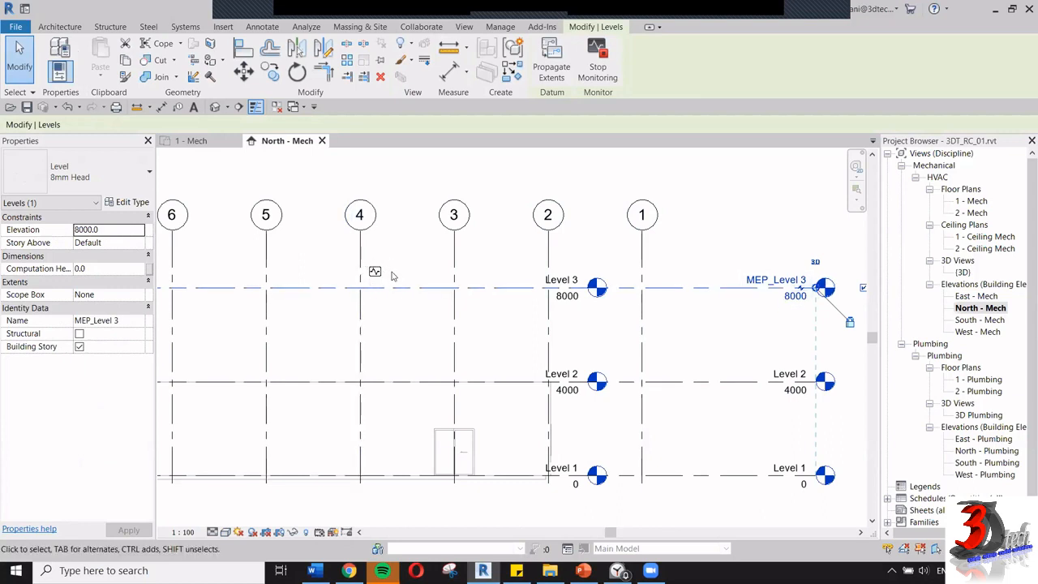
{"action": "key", "text": "Escape"}
{"action": "left_click", "coordinate": [191, 140]}
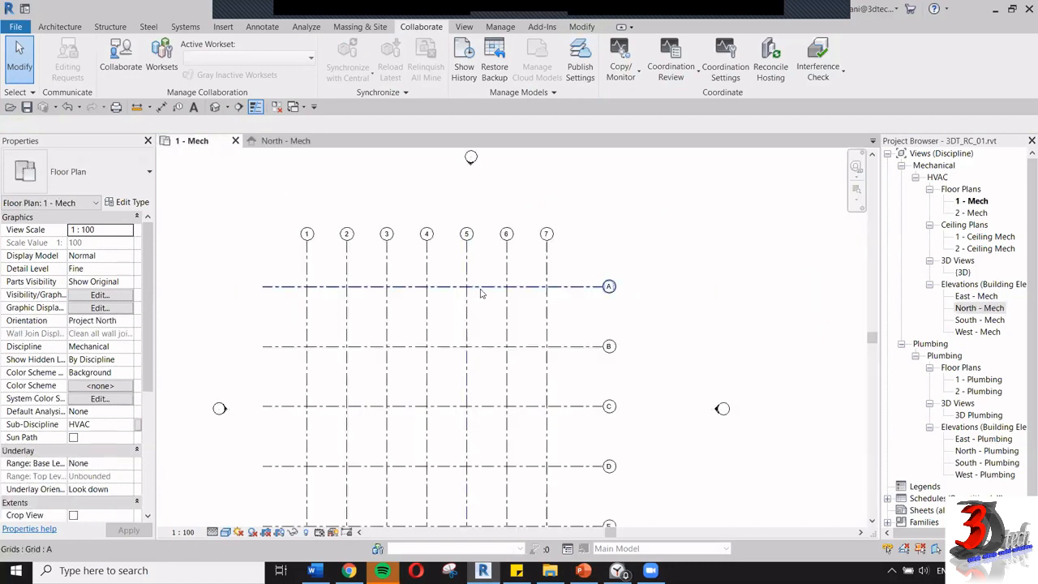
{"action": "left_click", "coordinate": [480, 288]}
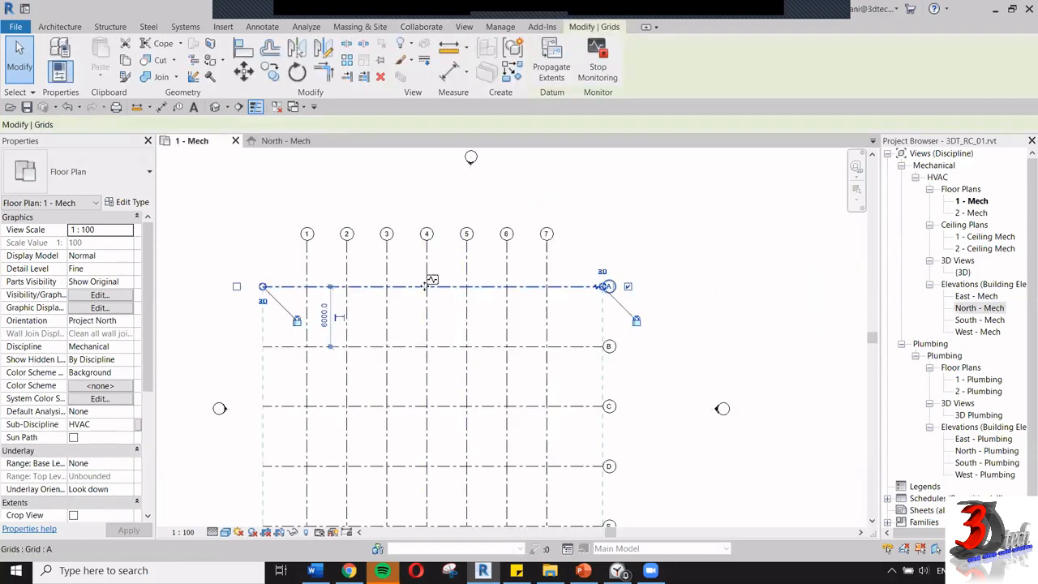
{"action": "left_click", "coordinate": [644, 245]}
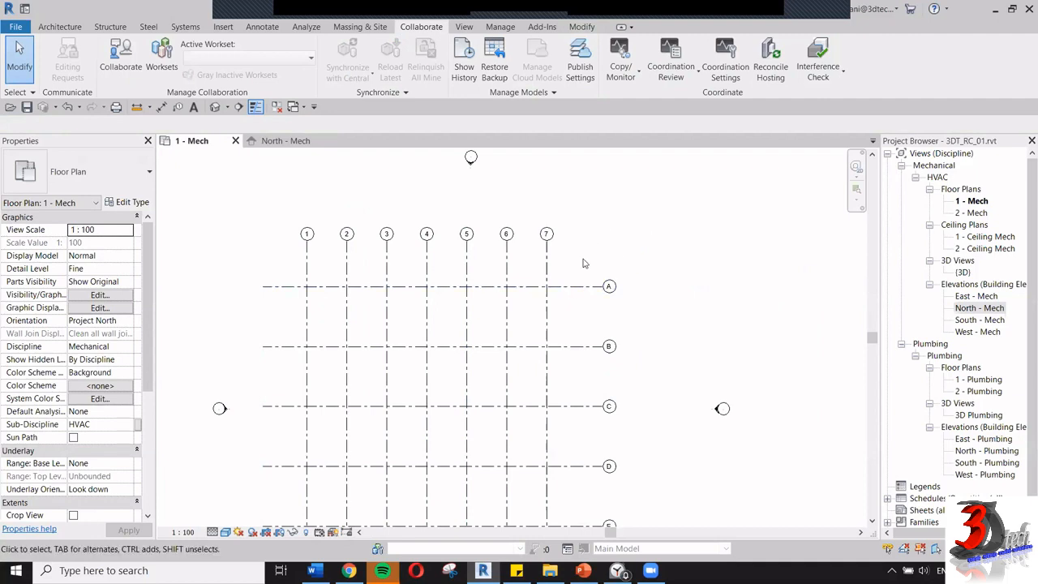
{"action": "left_click", "coordinate": [581, 290]}
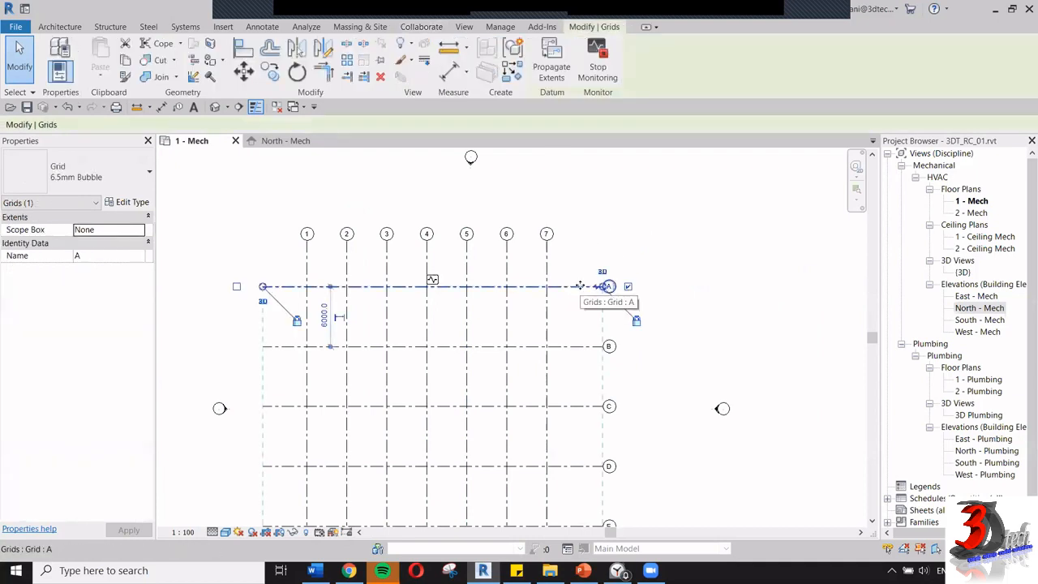
{"action": "left_click", "coordinate": [597, 71]}
{"action": "left_click", "coordinate": [623, 187]}
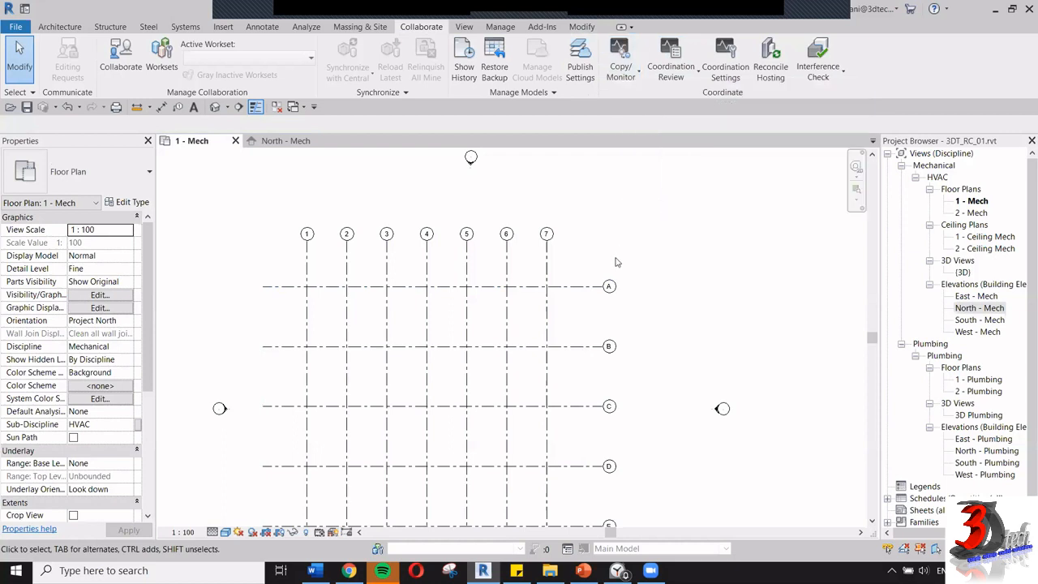
Move the monitored grid A up and to the right, about 16000 mm from grid B, and dismiss the alert
{"action": "scroll", "coordinate": [649, 296], "scroll_direction": "down", "scroll_amount": 2}
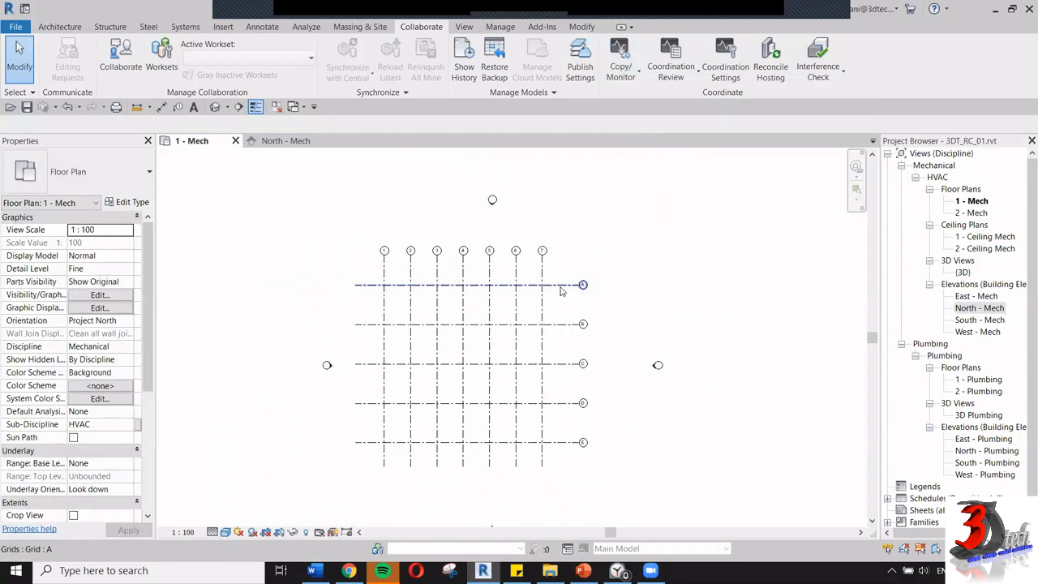
{"action": "left_click", "coordinate": [560, 289]}
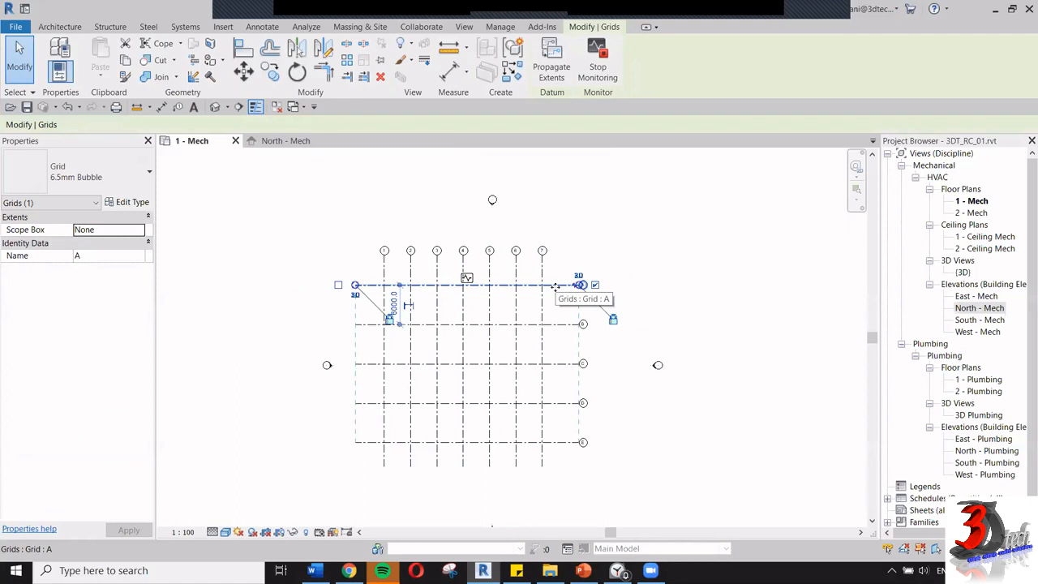
{"action": "left_click_drag", "start_coordinate": [555, 286], "coordinate": [664, 221]}
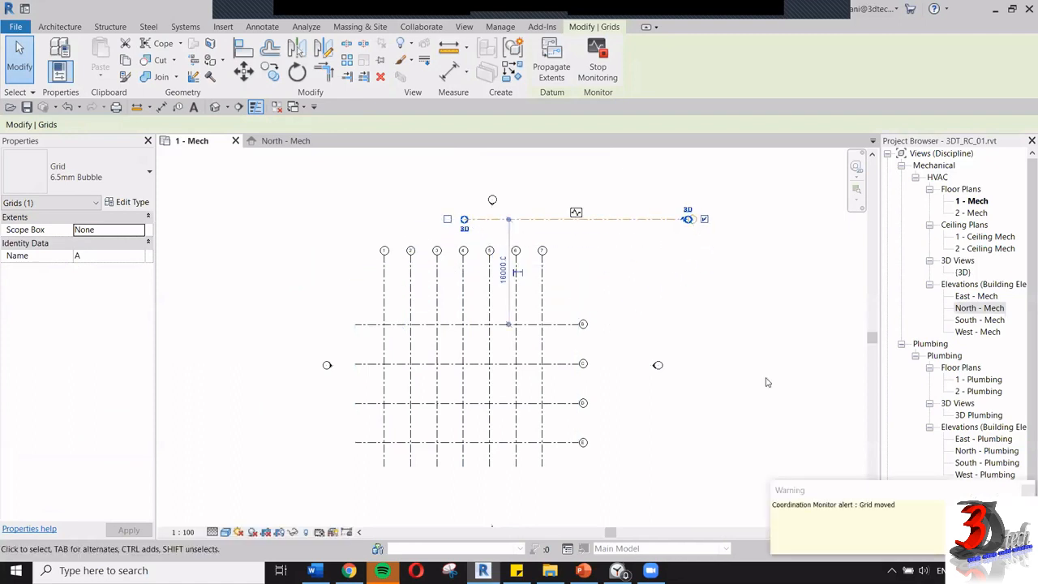
{"action": "left_click", "coordinate": [1023, 492]}
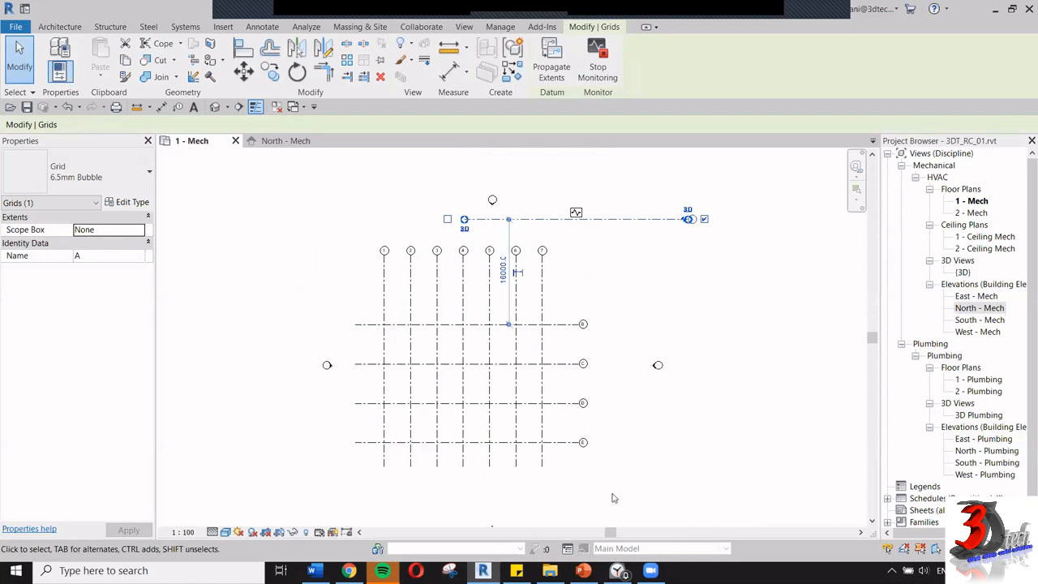
{"action": "left_click", "coordinate": [729, 318]}
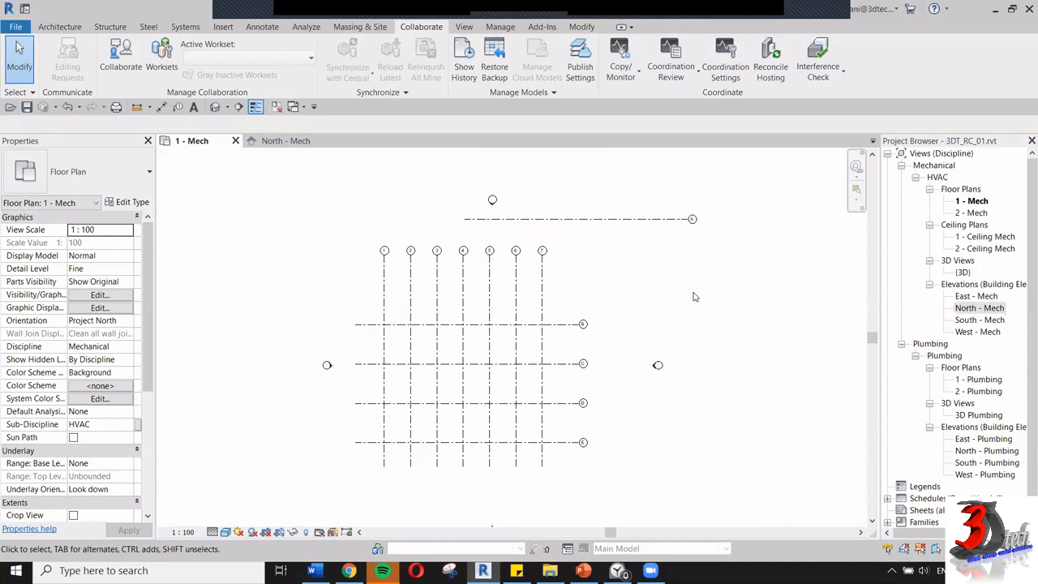
{"action": "left_click", "coordinate": [687, 73]}
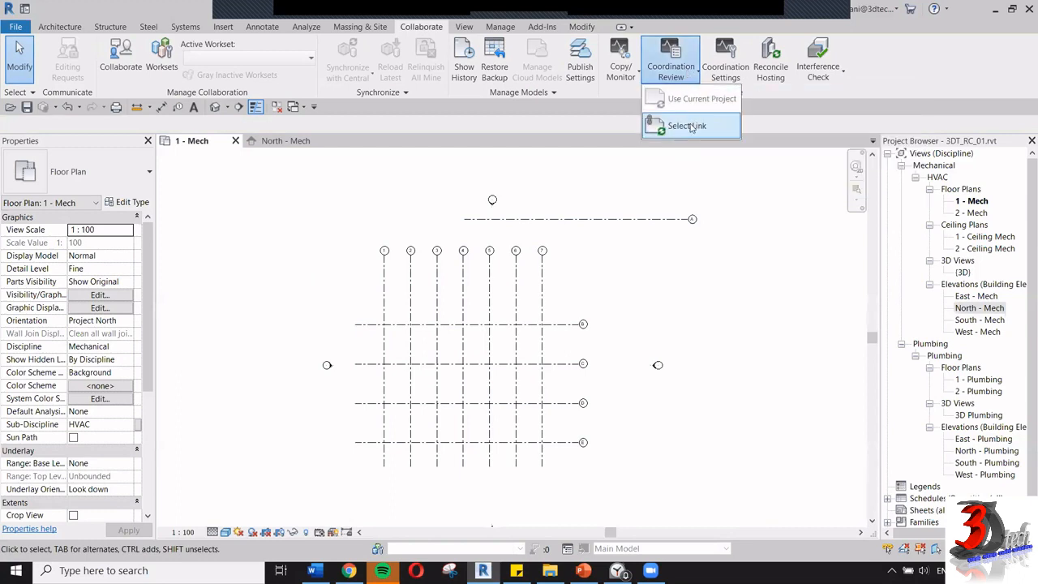
{"action": "left_click", "coordinate": [689, 124]}
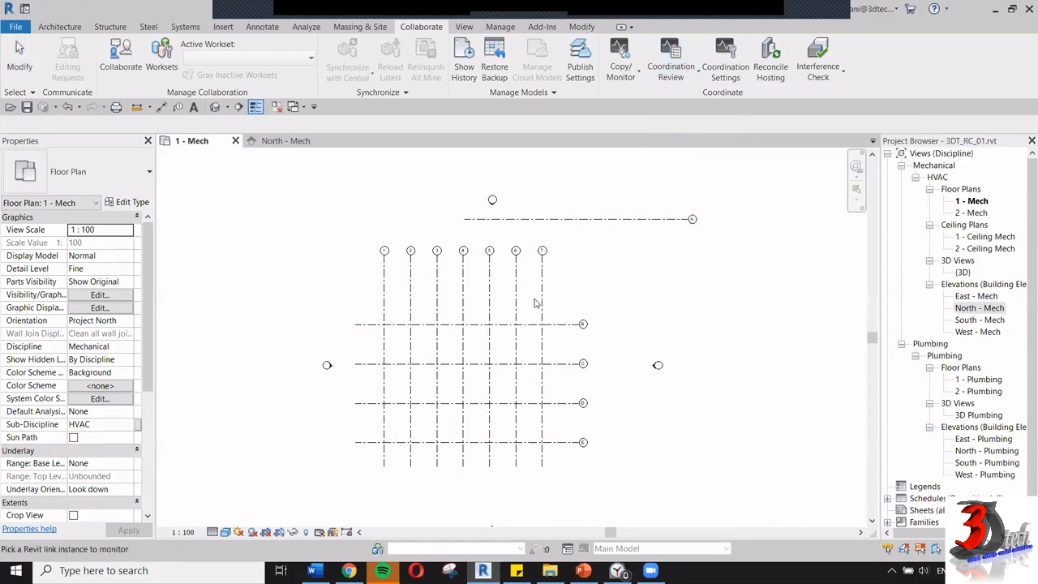
{"action": "key", "text": "Escape"}
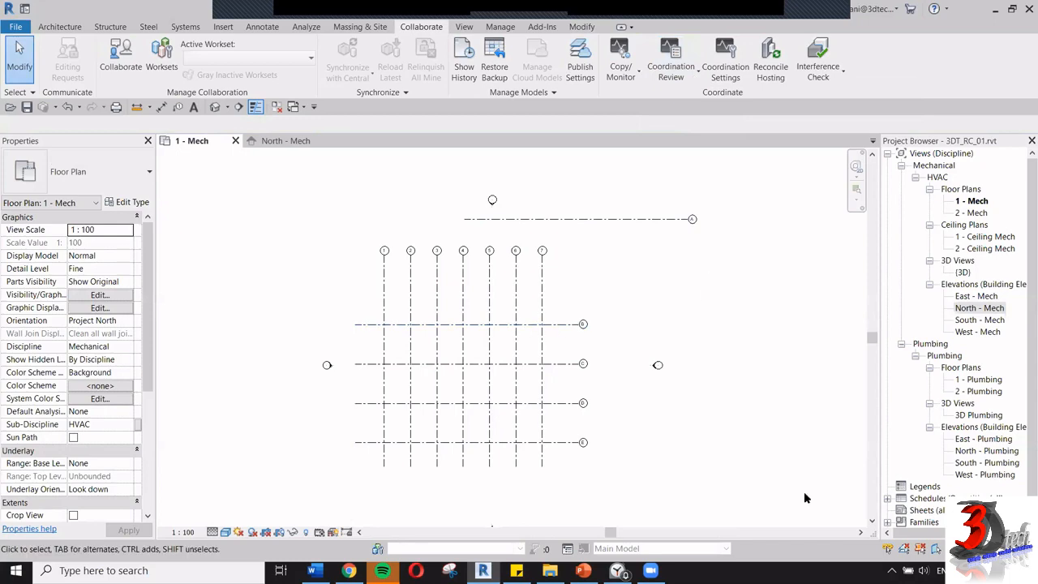
Turn the Architecture.rvt link back on in the visibility overrides of the 1 - Mech floor plan
{"action": "key", "text": "v"}
{"action": "key", "text": "g"}
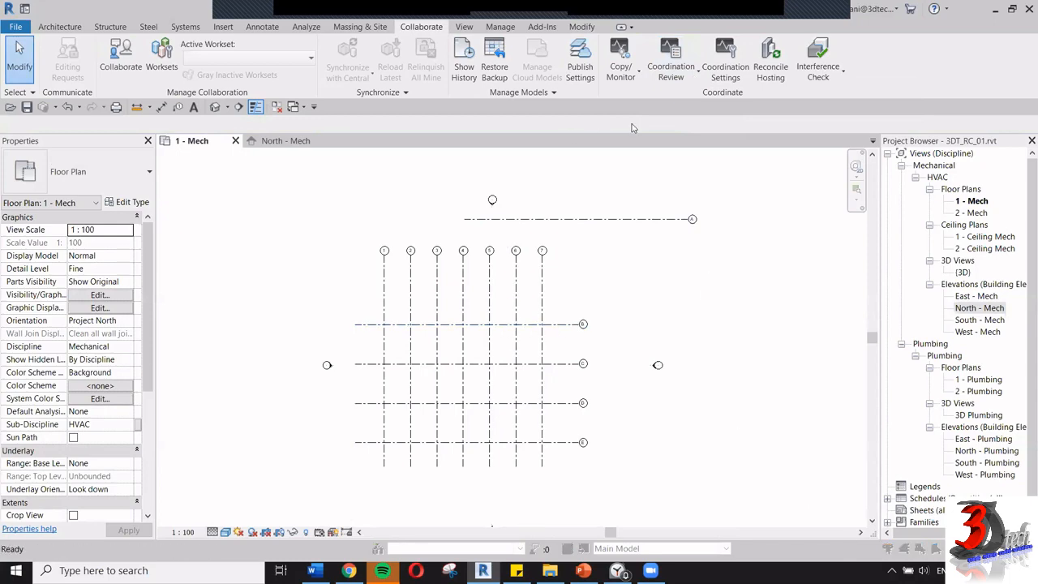
{"action": "left_click", "coordinate": [653, 85]}
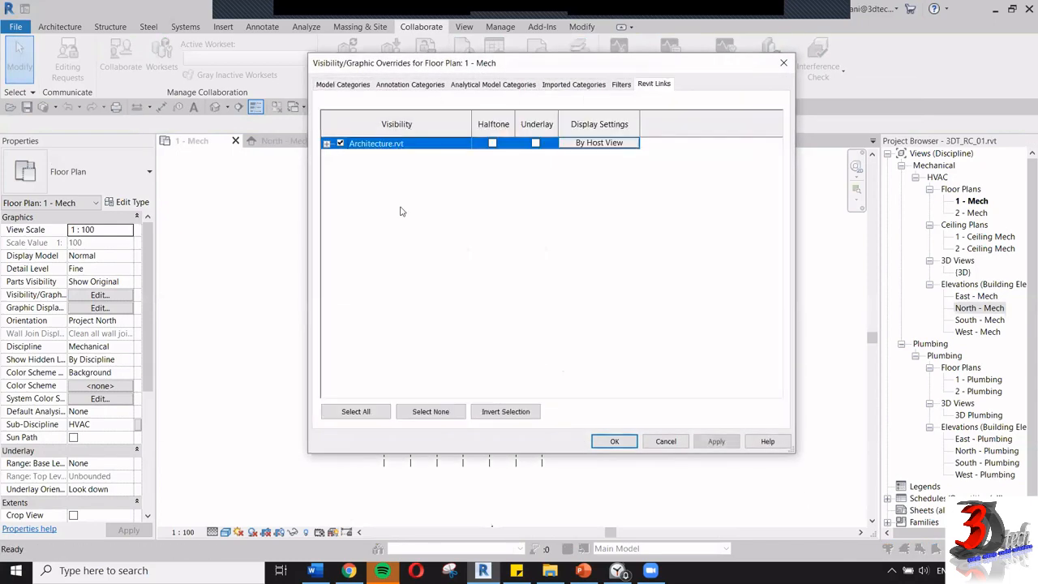
{"action": "left_click", "coordinate": [613, 441]}
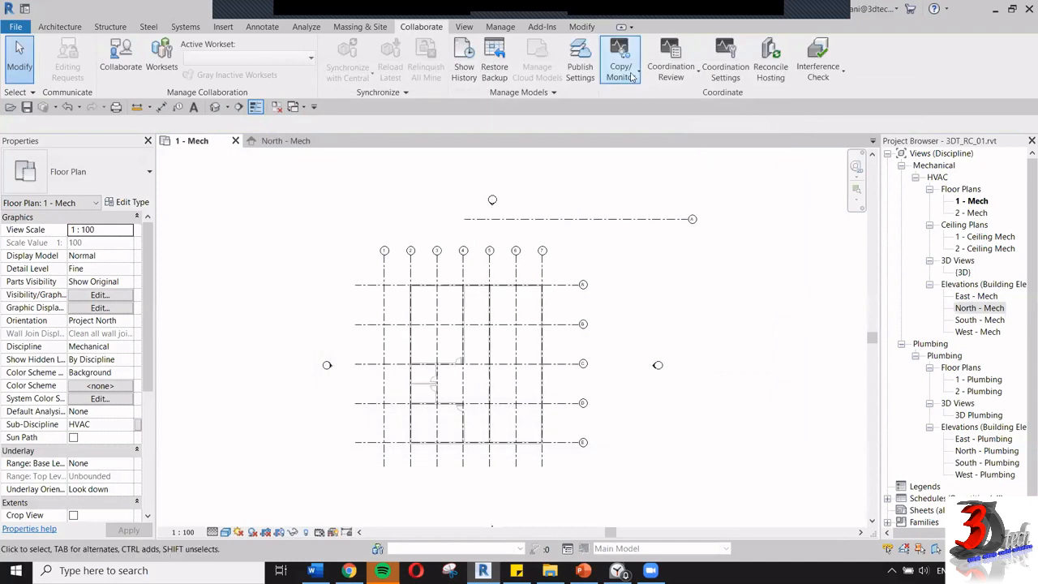
Start a coordination review of the Architecture.rvt link and expand the Grid moved message to list its elements
{"action": "left_click", "coordinate": [672, 68]}
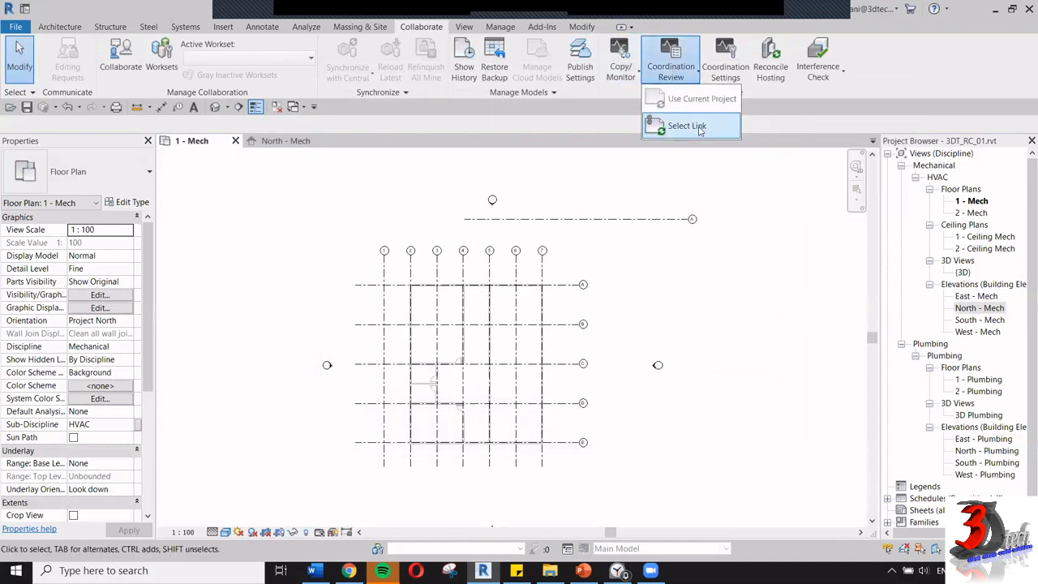
{"action": "left_click", "coordinate": [664, 126]}
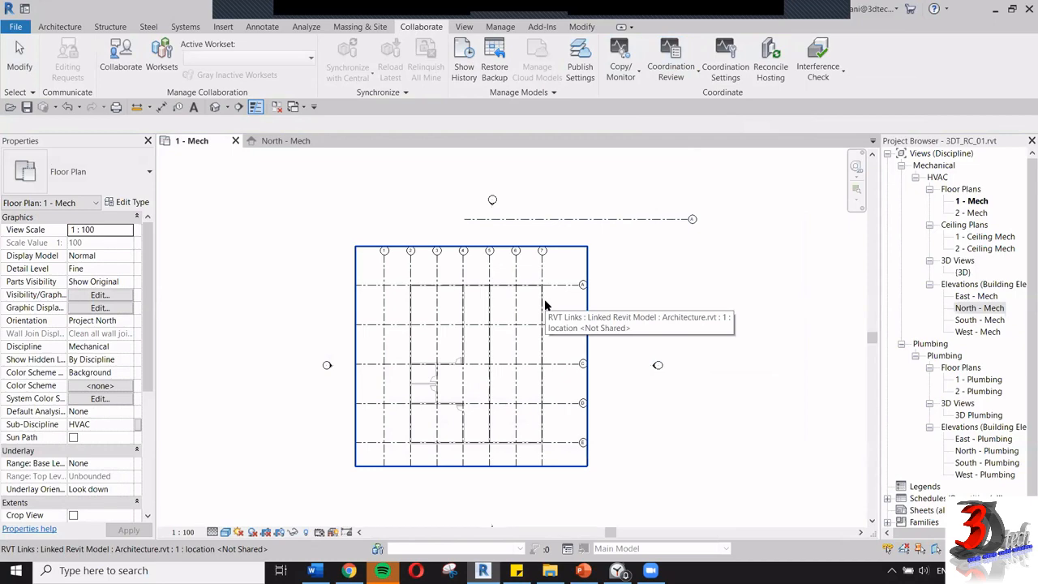
{"action": "left_click", "coordinate": [544, 305]}
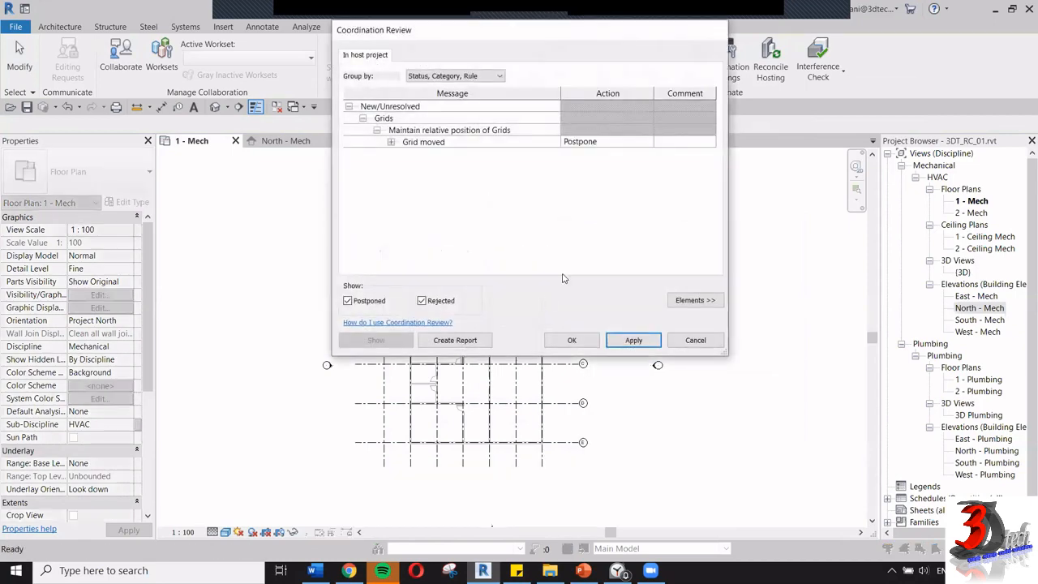
{"action": "left_click", "coordinate": [390, 142]}
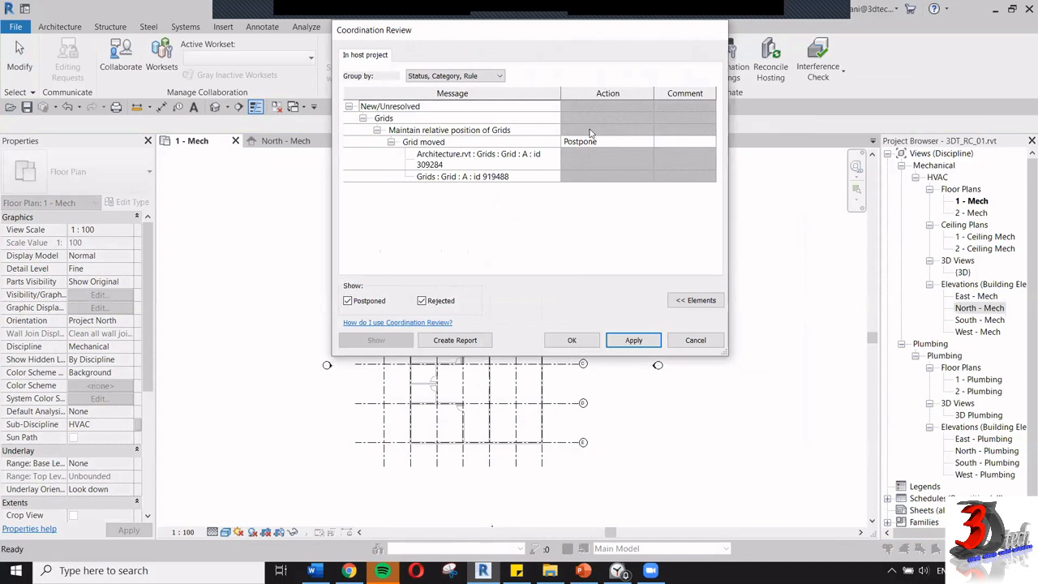
Resolve the Grid moved issue with the action Modify Grid 'A', apply it and close the coordination review
{"action": "left_click", "coordinate": [649, 146]}
{"action": "left_click", "coordinate": [648, 143]}
{"action": "left_click", "coordinate": [647, 141]}
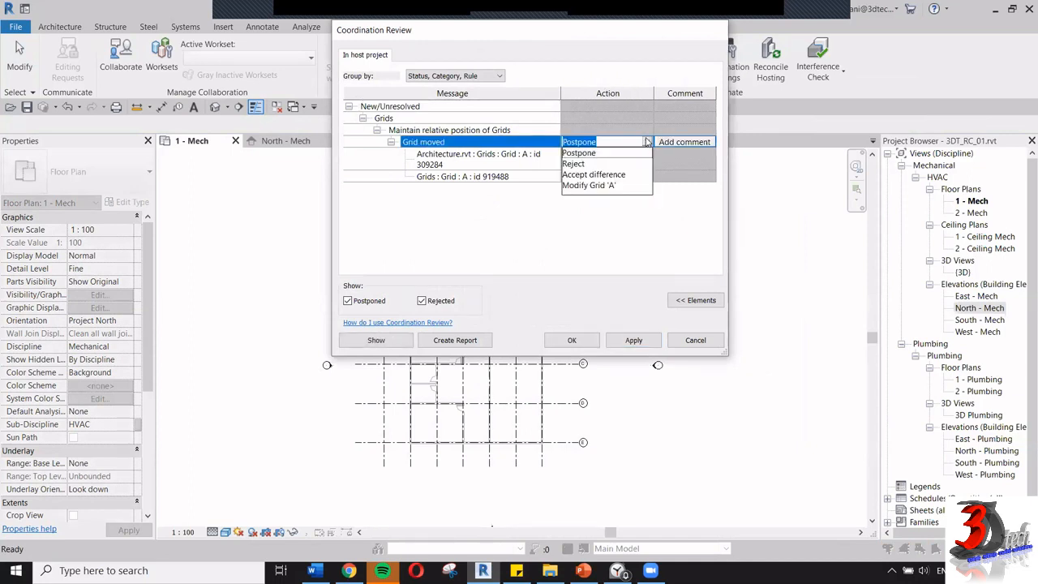
{"action": "left_click", "coordinate": [608, 186]}
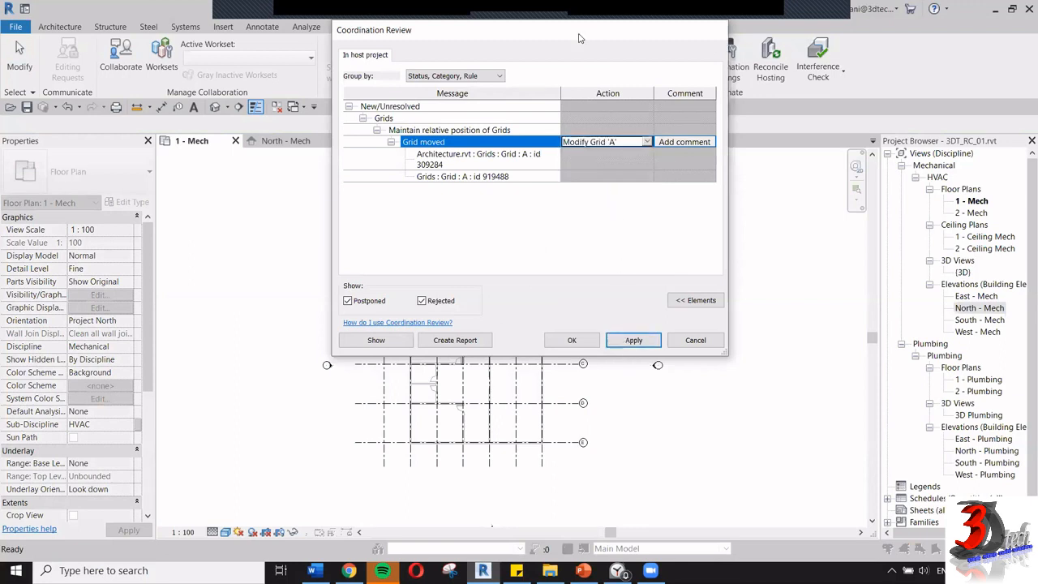
{"action": "left_click_drag", "start_coordinate": [579, 38], "coordinate": [299, 126]}
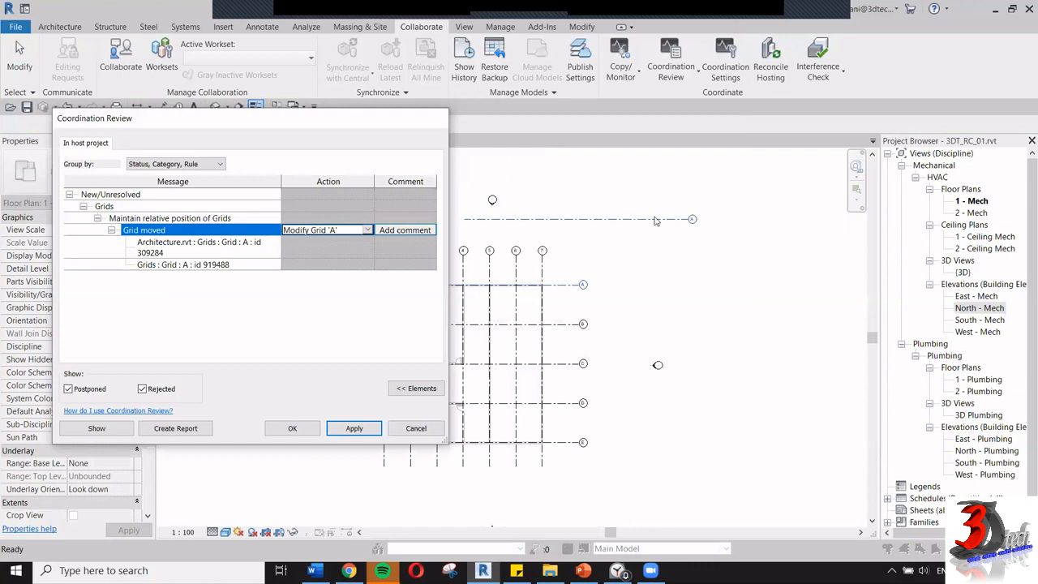
{"action": "left_click", "coordinate": [353, 429]}
{"action": "left_click", "coordinate": [297, 431]}
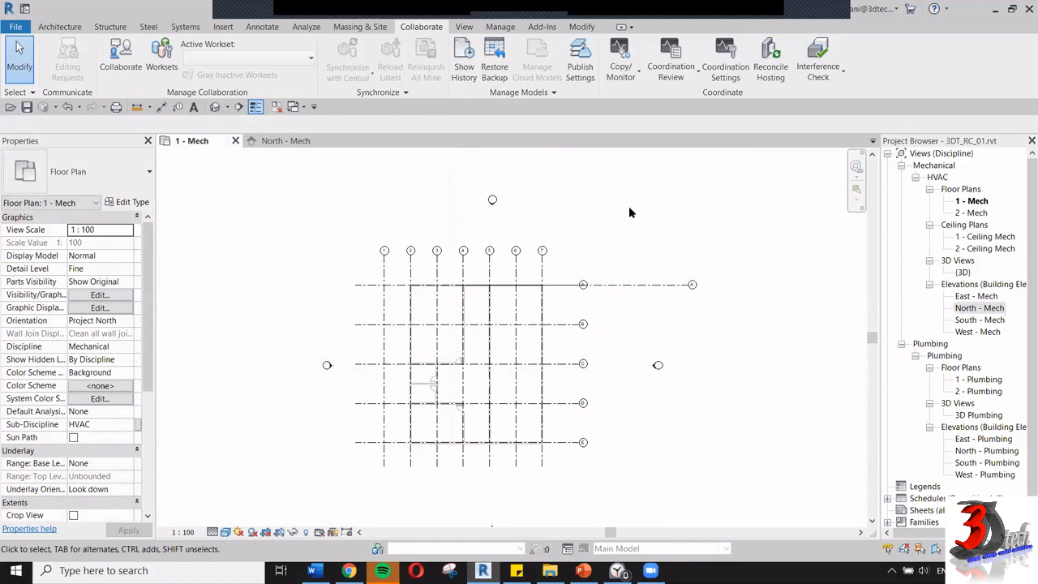
Adjust both ends of the host grid A to line up with the ends of the parallel grids B to E
{"action": "left_click", "coordinate": [637, 285]}
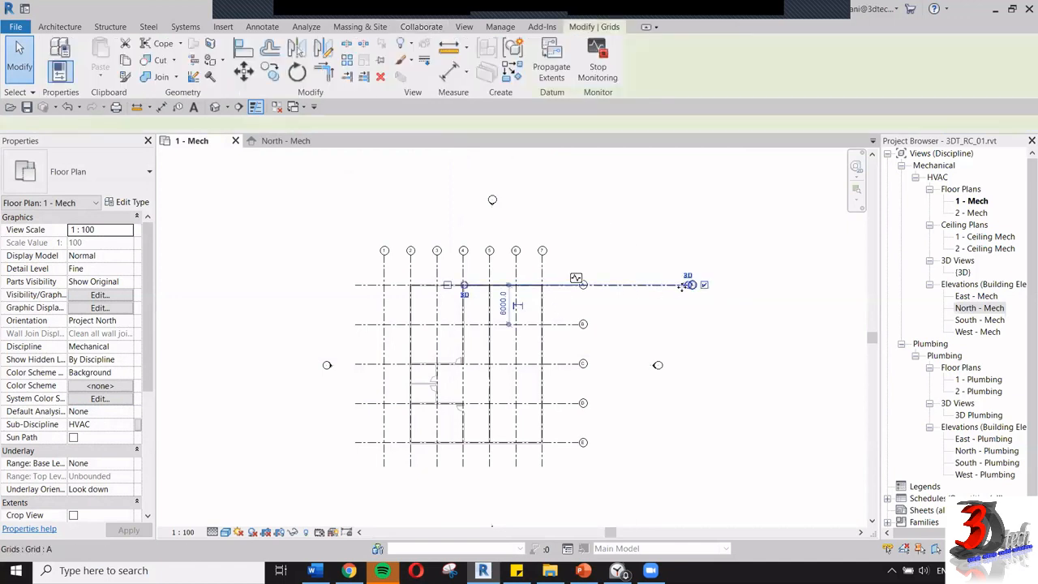
{"action": "left_click_drag", "start_coordinate": [464, 285], "coordinate": [354, 285]}
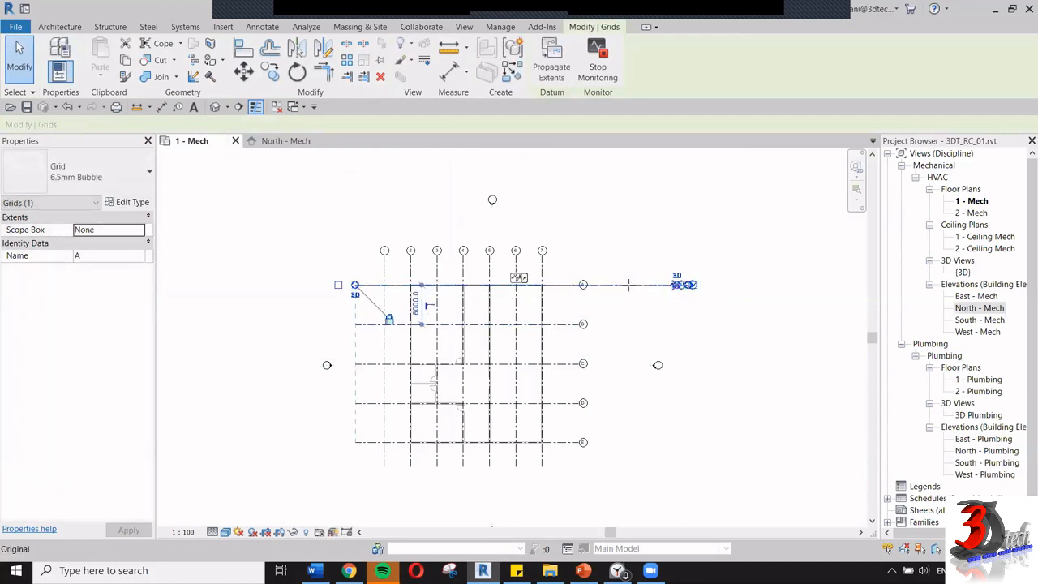
{"action": "left_click_drag", "start_coordinate": [688, 285], "coordinate": [578, 285]}
{"action": "key", "text": "Escape"}
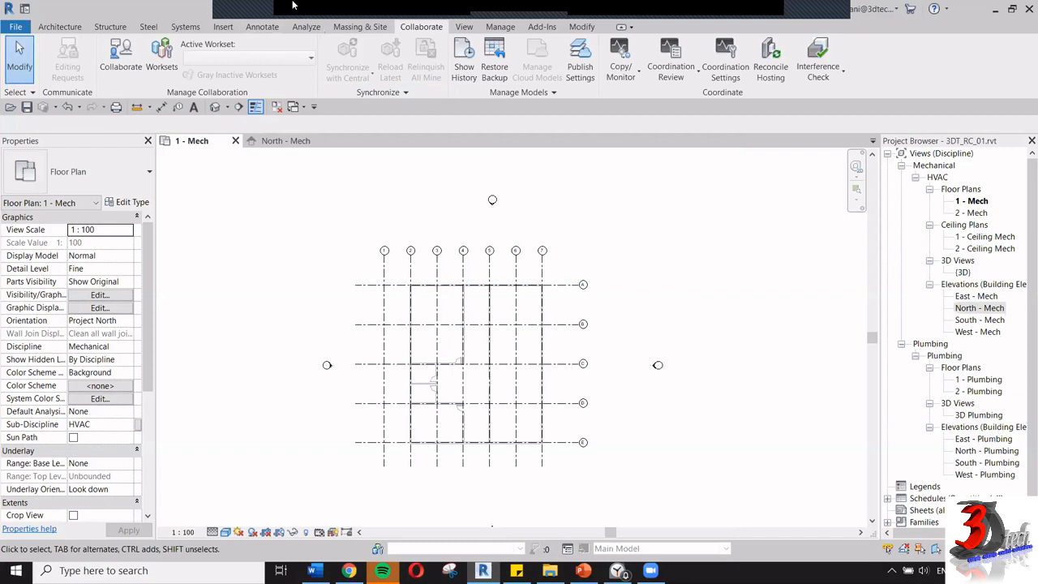
Start linking a CAD file and choose HVAC.dwg from the DATASET folder under REVIT CLINIC 3.0
{"action": "left_click", "coordinate": [224, 27]}
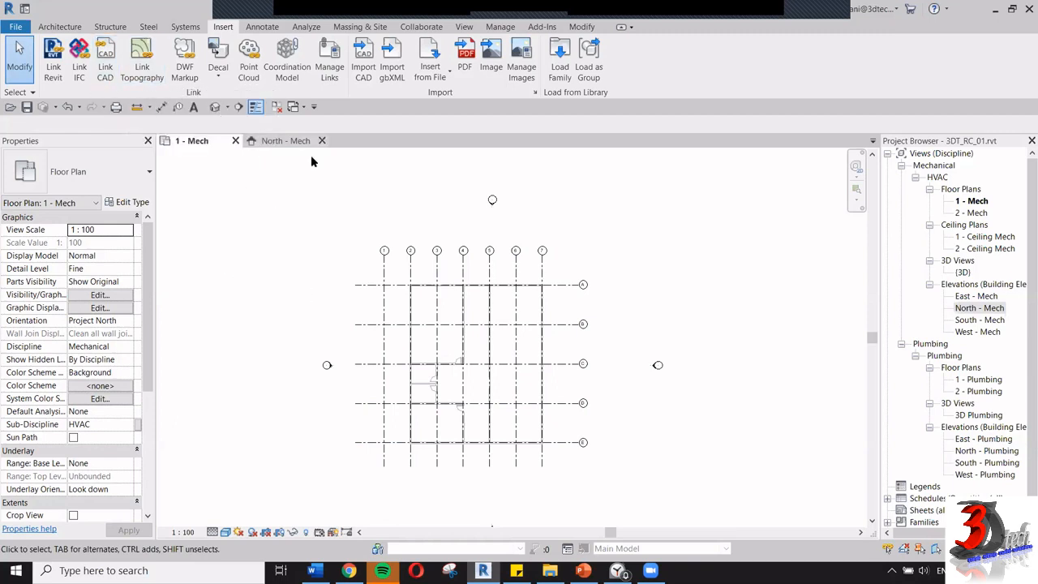
{"action": "middle_click_drag", "start_coordinate": [633, 275], "coordinate": [646, 246]}
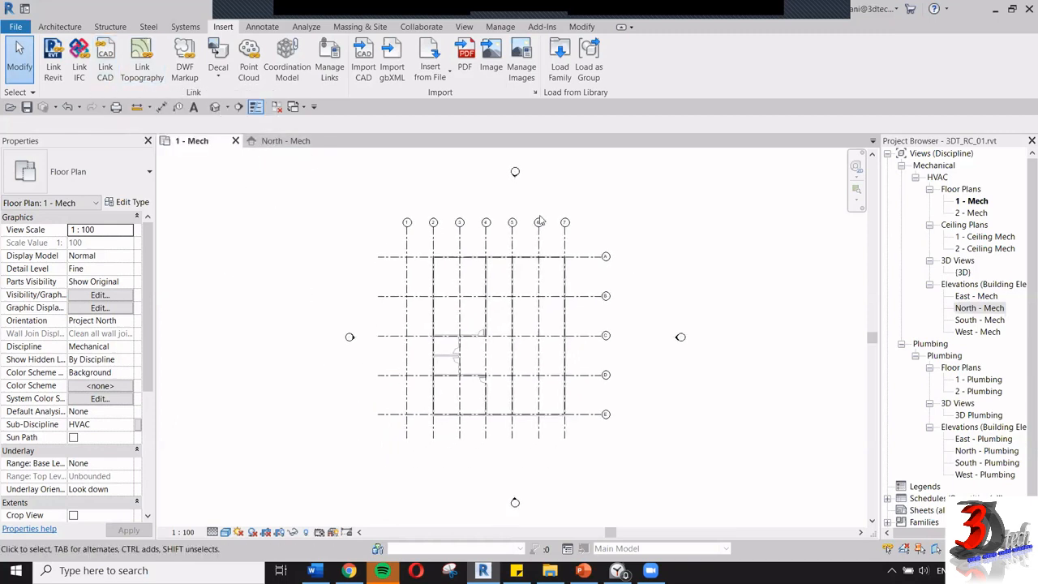
{"action": "left_click", "coordinate": [110, 74]}
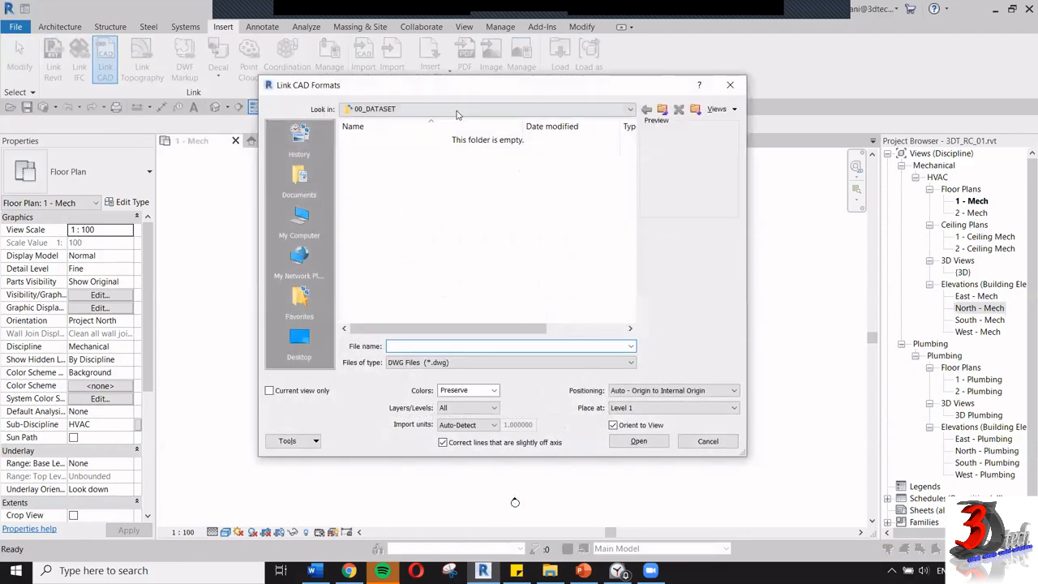
{"action": "left_click", "coordinate": [457, 110]}
{"action": "left_click", "coordinate": [458, 197]}
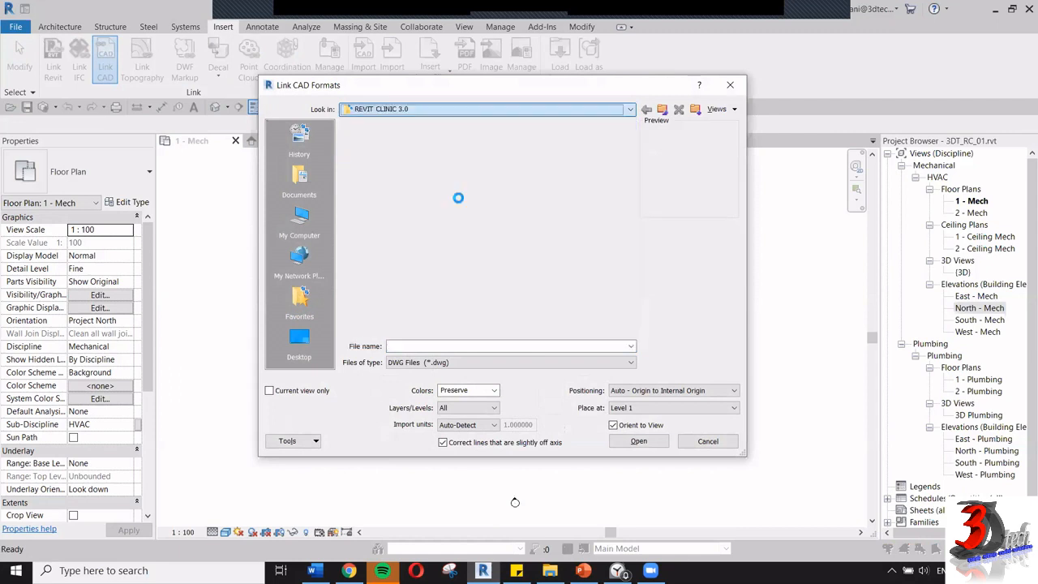
{"action": "double_click", "coordinate": [403, 156]}
{"action": "left_click", "coordinate": [405, 143]}
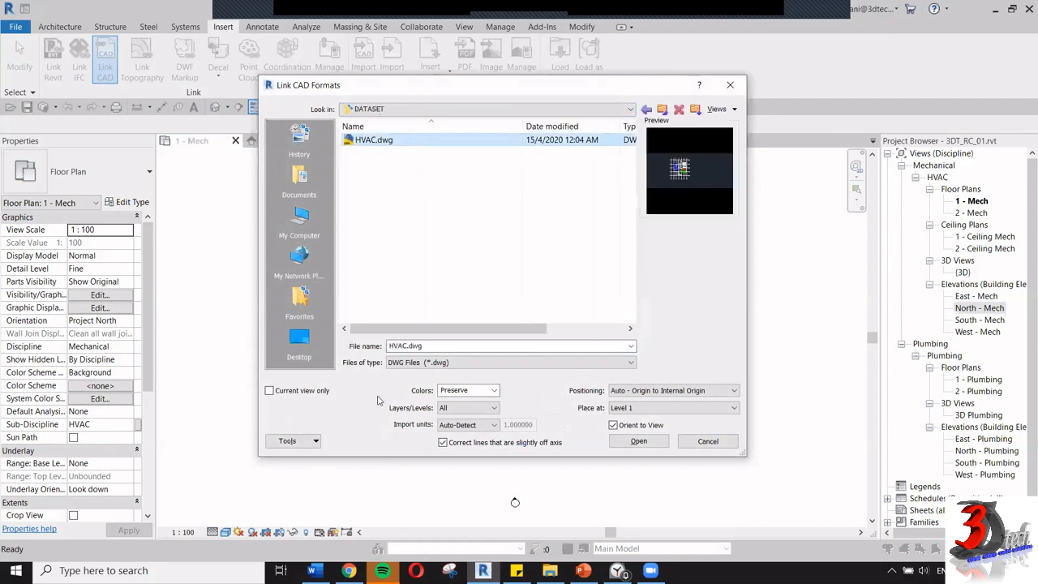
Link HVAC.dwg to the current view only, with all layers and import units set to millimeter
{"action": "left_click", "coordinate": [269, 392]}
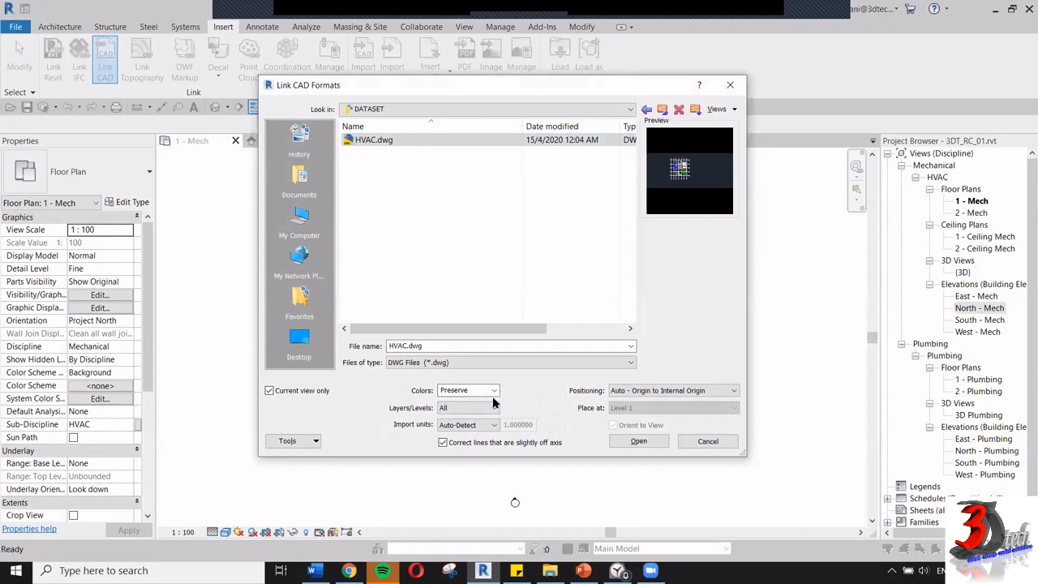
{"action": "left_click", "coordinate": [472, 408]}
{"action": "left_click", "coordinate": [472, 408]}
{"action": "left_click", "coordinate": [470, 425]}
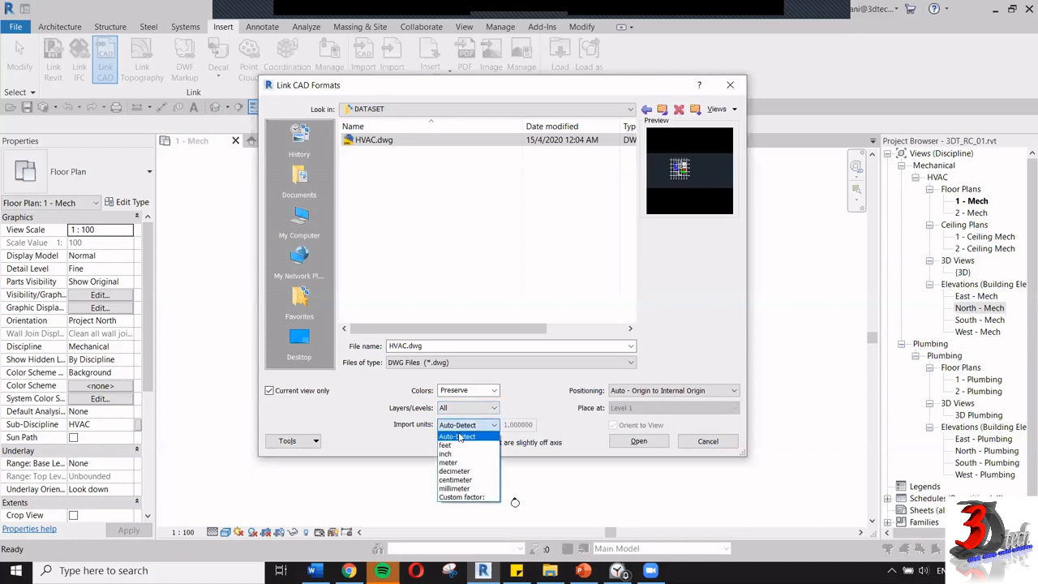
{"action": "left_click", "coordinate": [476, 491]}
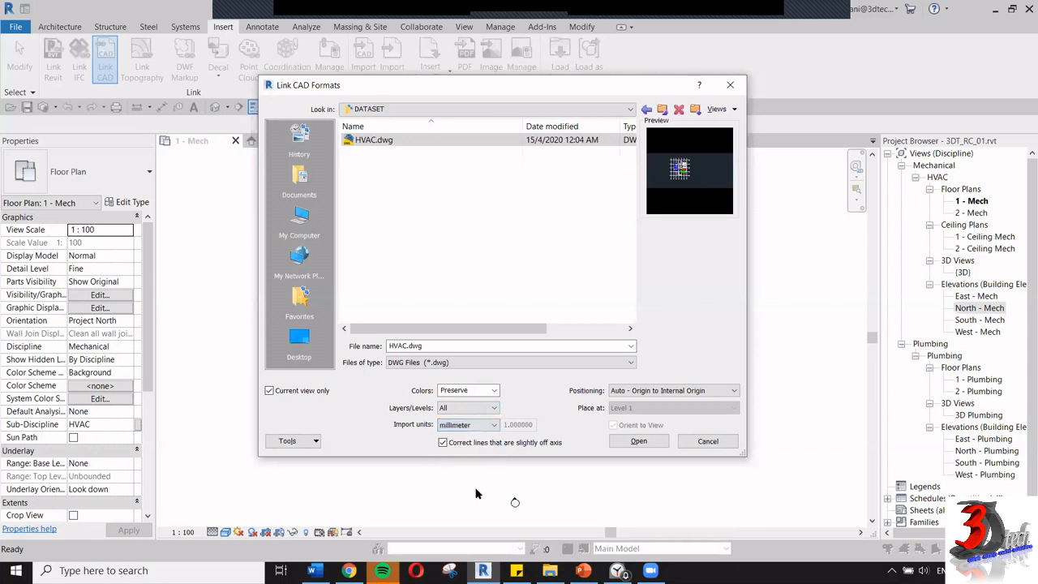
{"action": "left_click", "coordinate": [640, 441]}
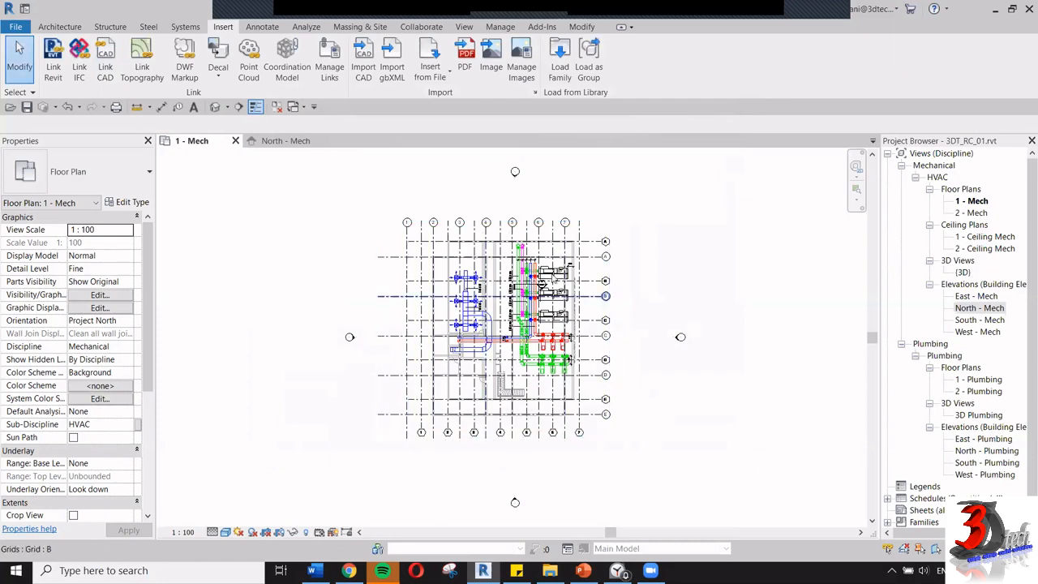
Examine how the grids and walls of the linked HVAC.dwg line up with the project grids in the plan
{"action": "scroll", "coordinate": [532, 306], "scroll_direction": "up", "scroll_amount": 1}
{"action": "scroll", "coordinate": [528, 321], "scroll_direction": "up", "scroll_amount": 2}
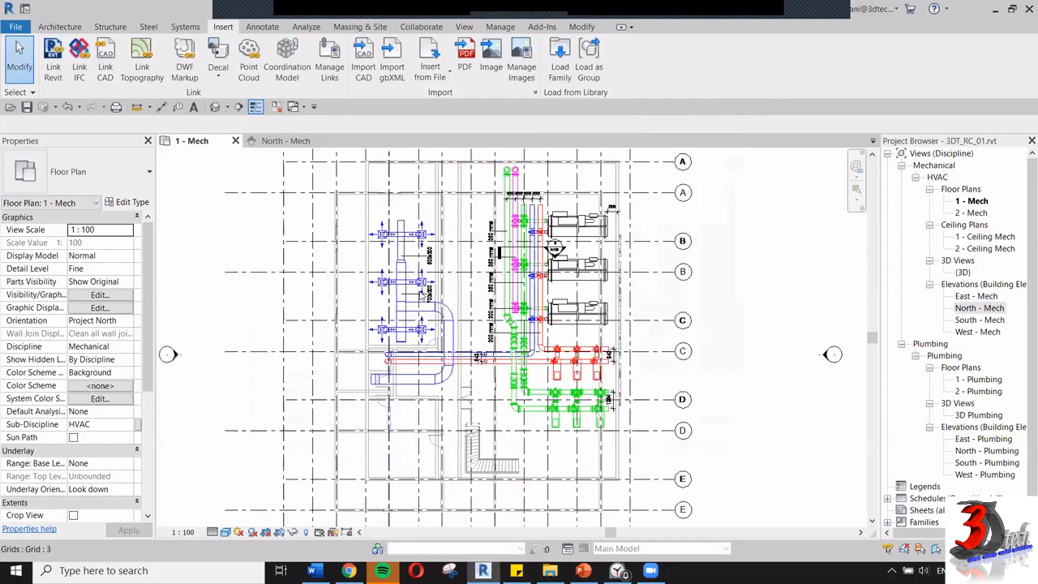
{"action": "middle_click_drag", "start_coordinate": [398, 272], "coordinate": [485, 368]}
{"action": "scroll", "coordinate": [498, 312], "scroll_direction": "down", "scroll_amount": 2}
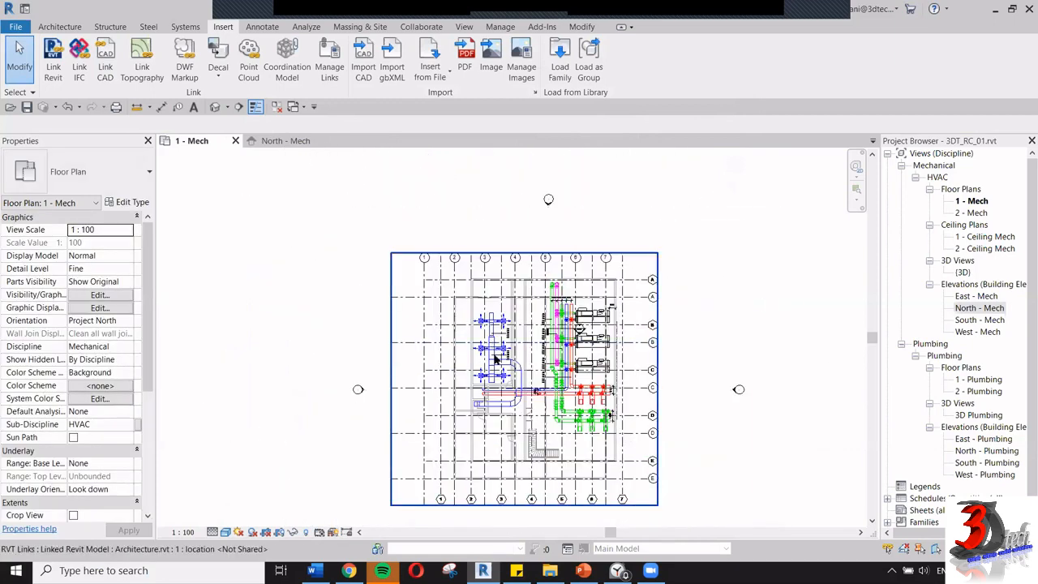
{"action": "scroll", "coordinate": [493, 356], "scroll_direction": "up", "scroll_amount": 2}
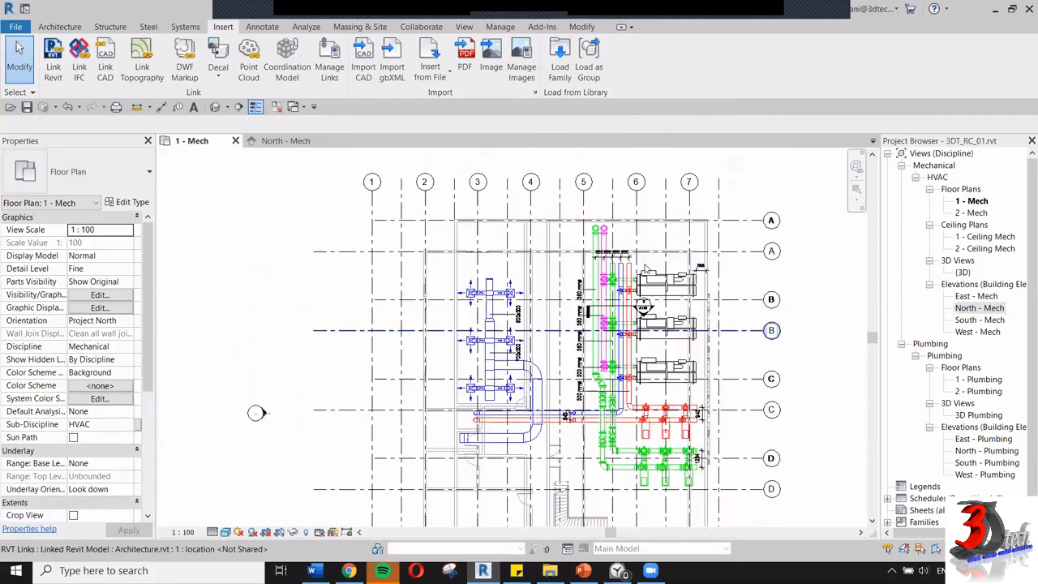
{"action": "left_click", "coordinate": [742, 222]}
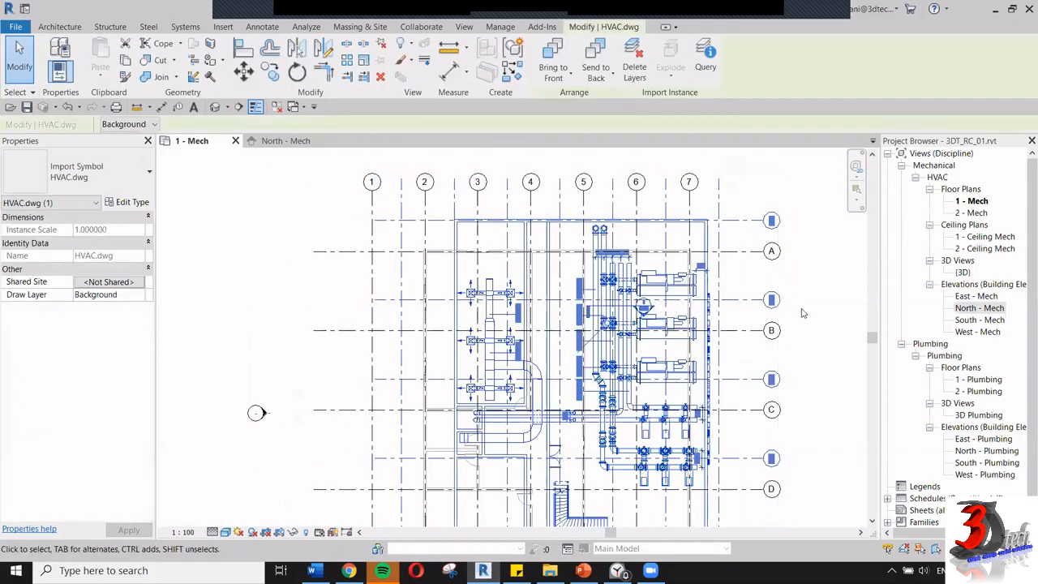
{"action": "scroll", "coordinate": [795, 251], "scroll_direction": "down", "scroll_amount": 1}
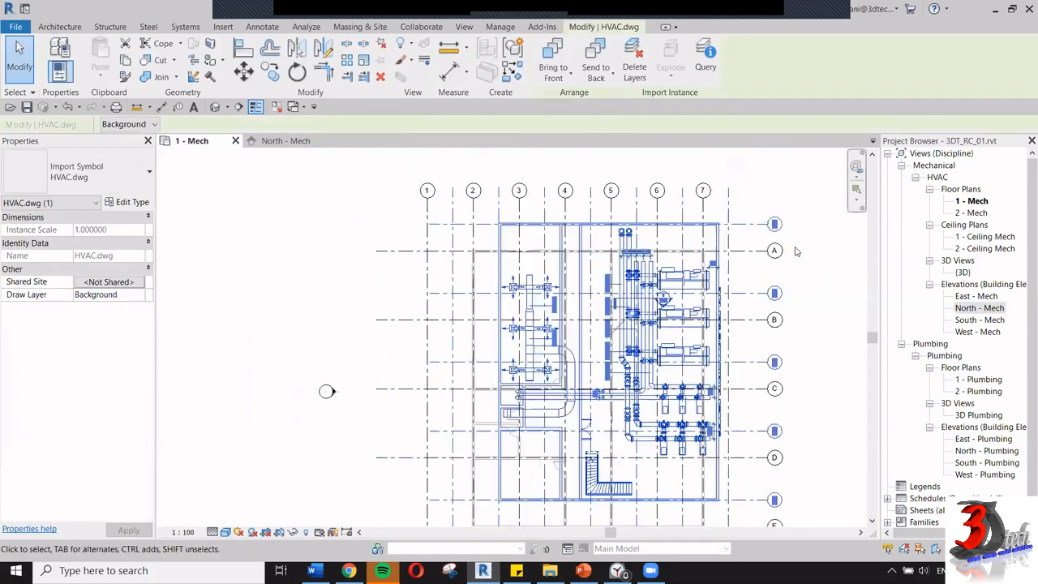
{"action": "scroll", "coordinate": [795, 248], "scroll_direction": "down", "scroll_amount": 1}
{"action": "middle_click_drag", "start_coordinate": [822, 250], "coordinate": [757, 249]}
{"action": "left_click", "coordinate": [755, 209]}
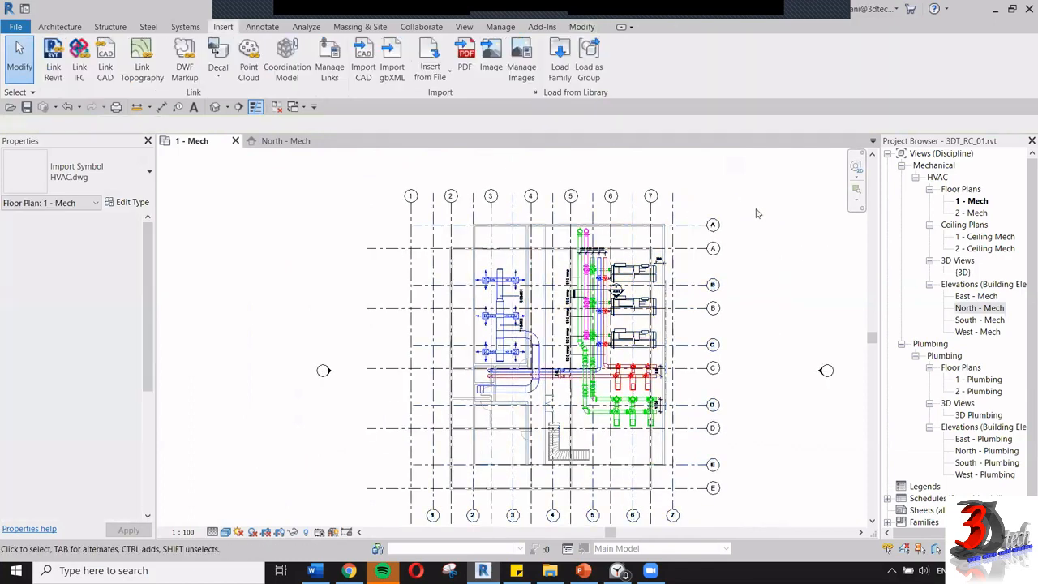
Move HVAC.dwg from its own grid A and 1 intersection onto the project's grid A and 1 intersection
{"action": "left_click", "coordinate": [694, 231]}
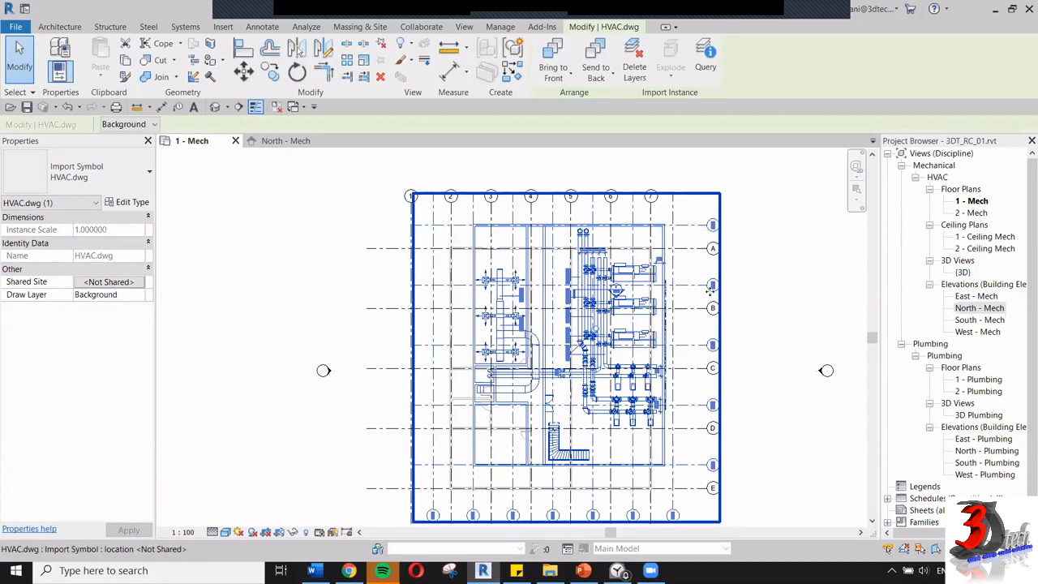
{"action": "left_click", "coordinate": [380, 46]}
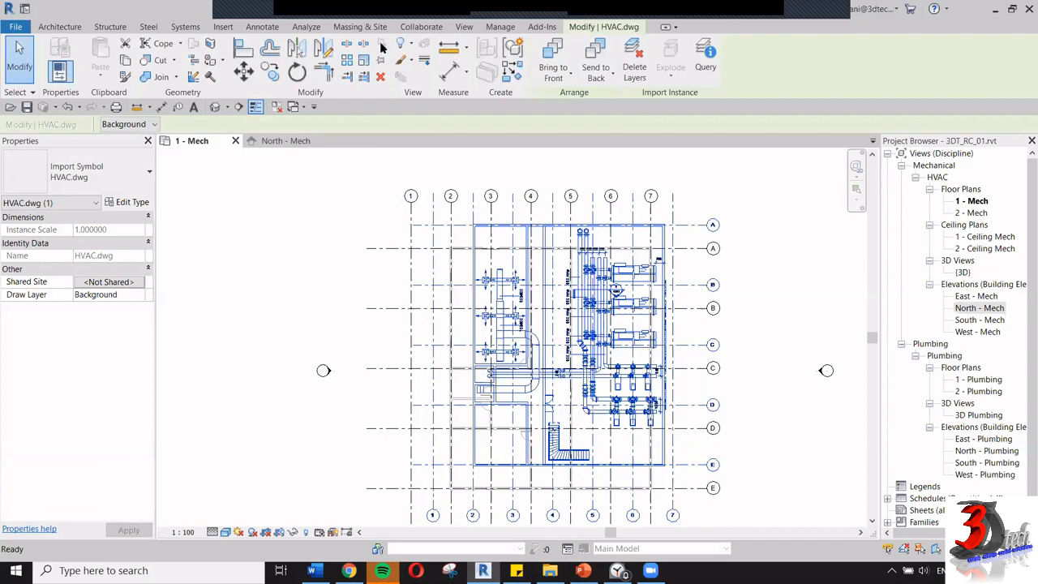
{"action": "left_click", "coordinate": [243, 71]}
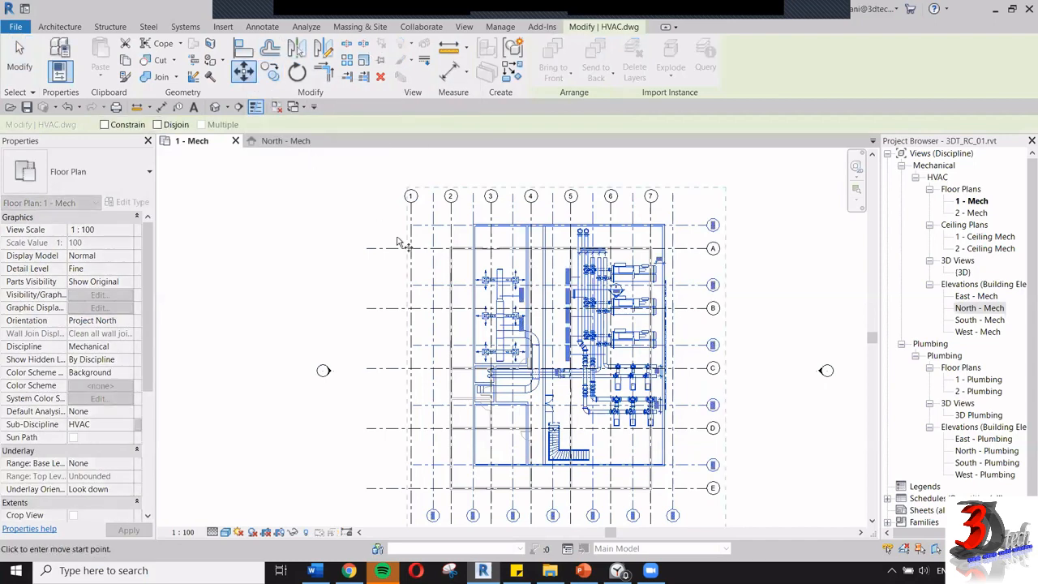
{"action": "scroll", "coordinate": [397, 237], "scroll_direction": "up", "scroll_amount": 3}
{"action": "left_click", "coordinate": [469, 214]}
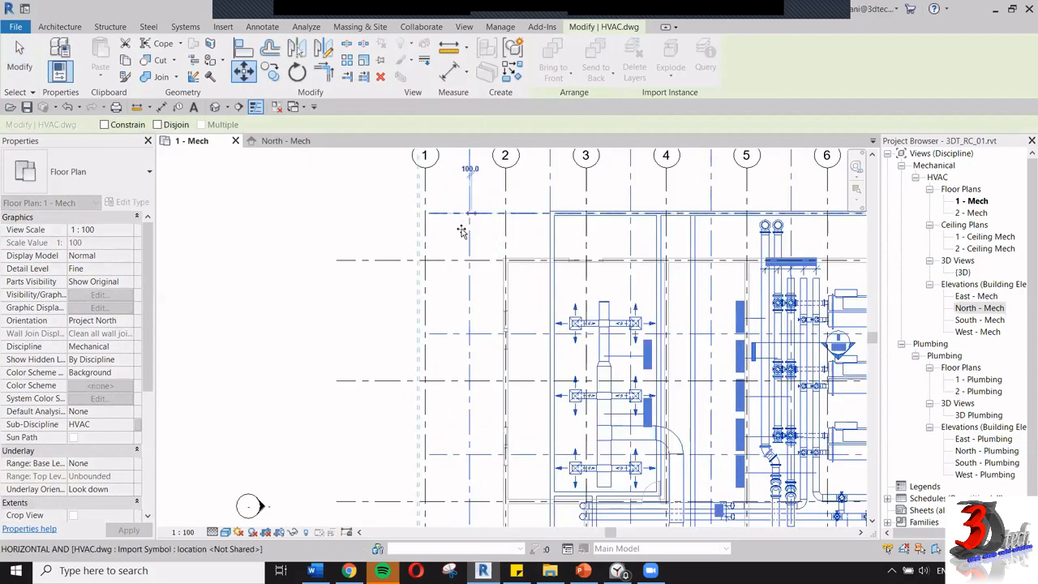
{"action": "left_click", "coordinate": [425, 261]}
{"action": "scroll", "coordinate": [425, 261], "scroll_direction": "down", "scroll_amount": 5}
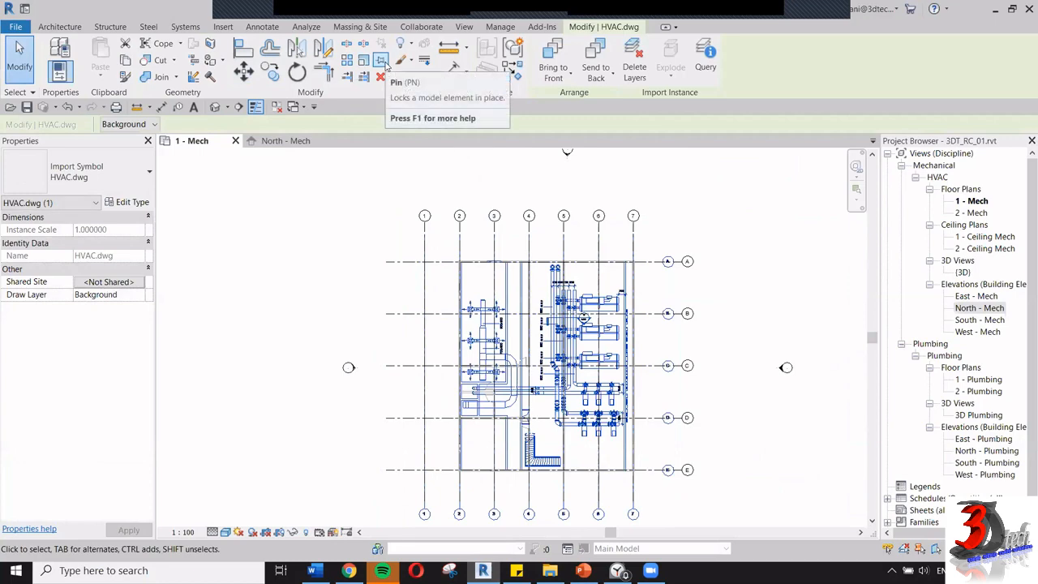
Pin the aligned HVAC.dwg drawing in place and deselect it
{"action": "left_click", "coordinate": [385, 65]}
{"action": "left_click", "coordinate": [352, 258]}
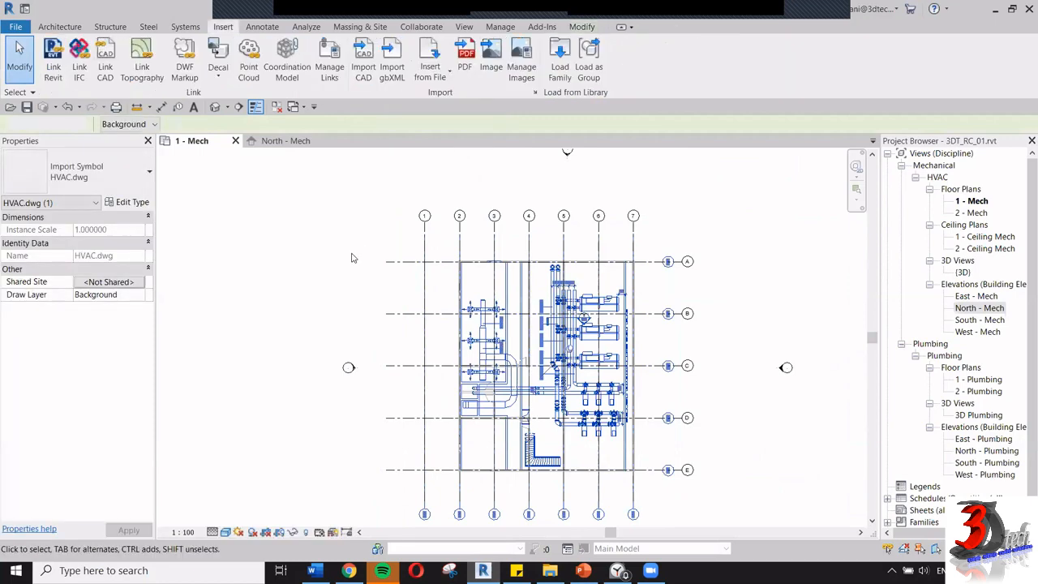
{"action": "scroll", "coordinate": [352, 257], "scroll_direction": "down", "scroll_amount": 2}
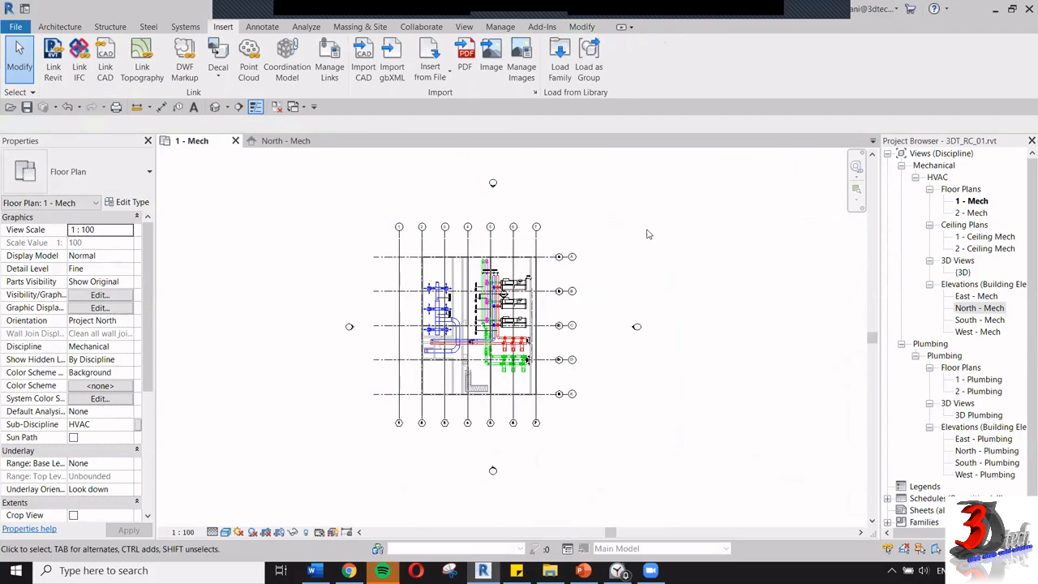